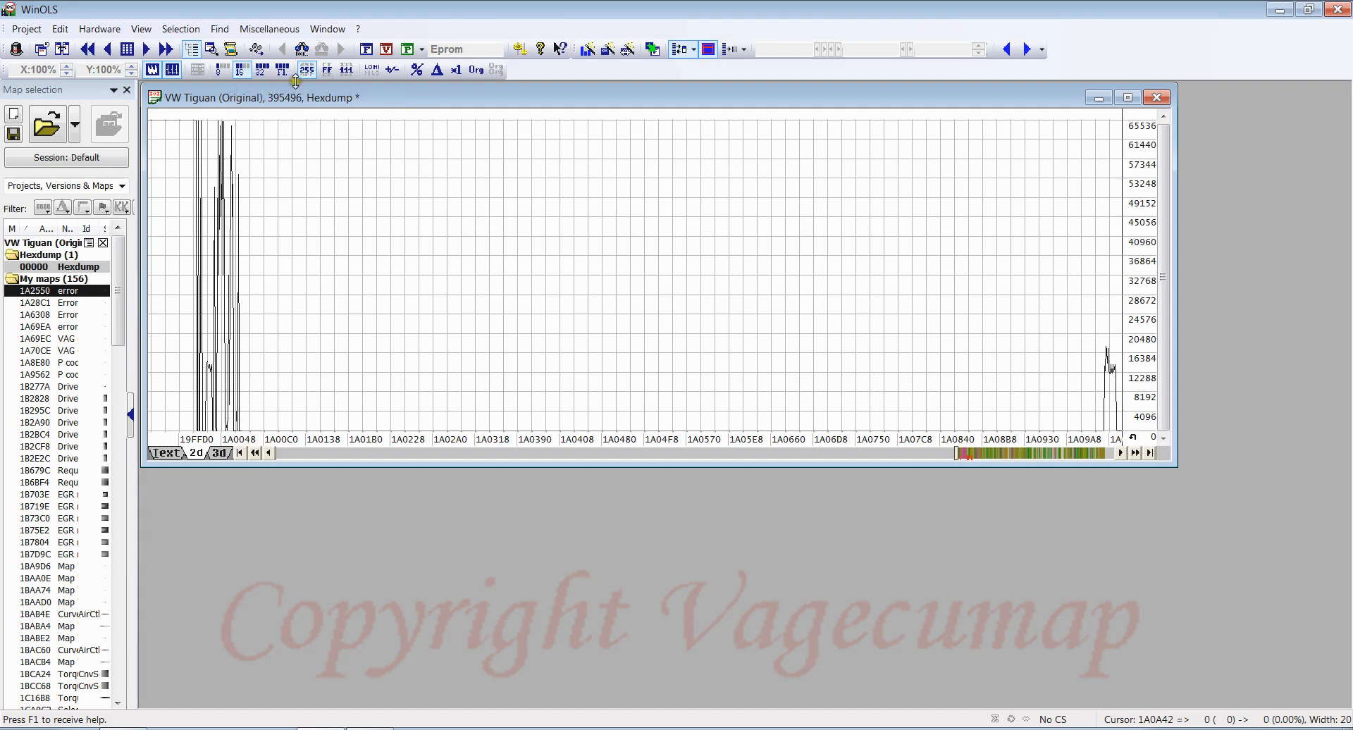
Locate the data block between markers 1A69EC and 1A70CE in the 2D hexdump and select it.
left_click(1004, 454)
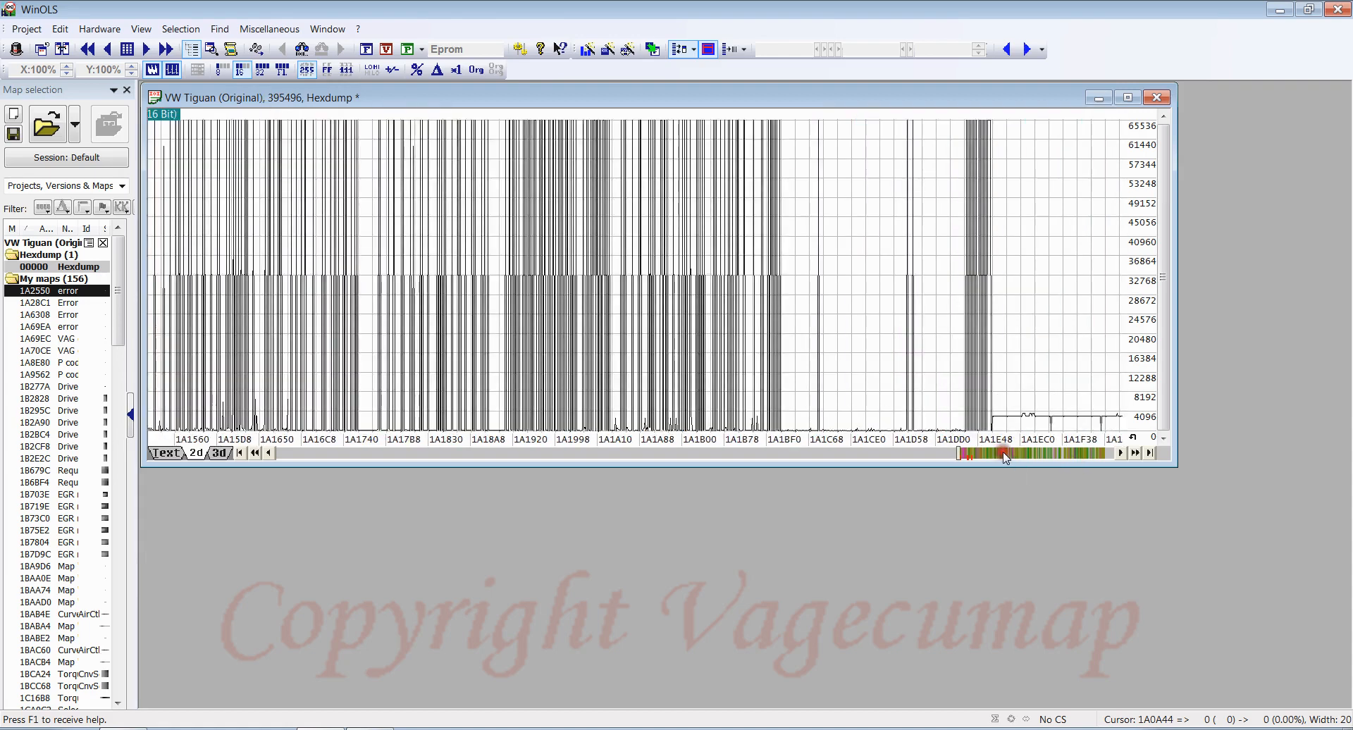
left_click(1004, 453)
left_click(1003, 453)
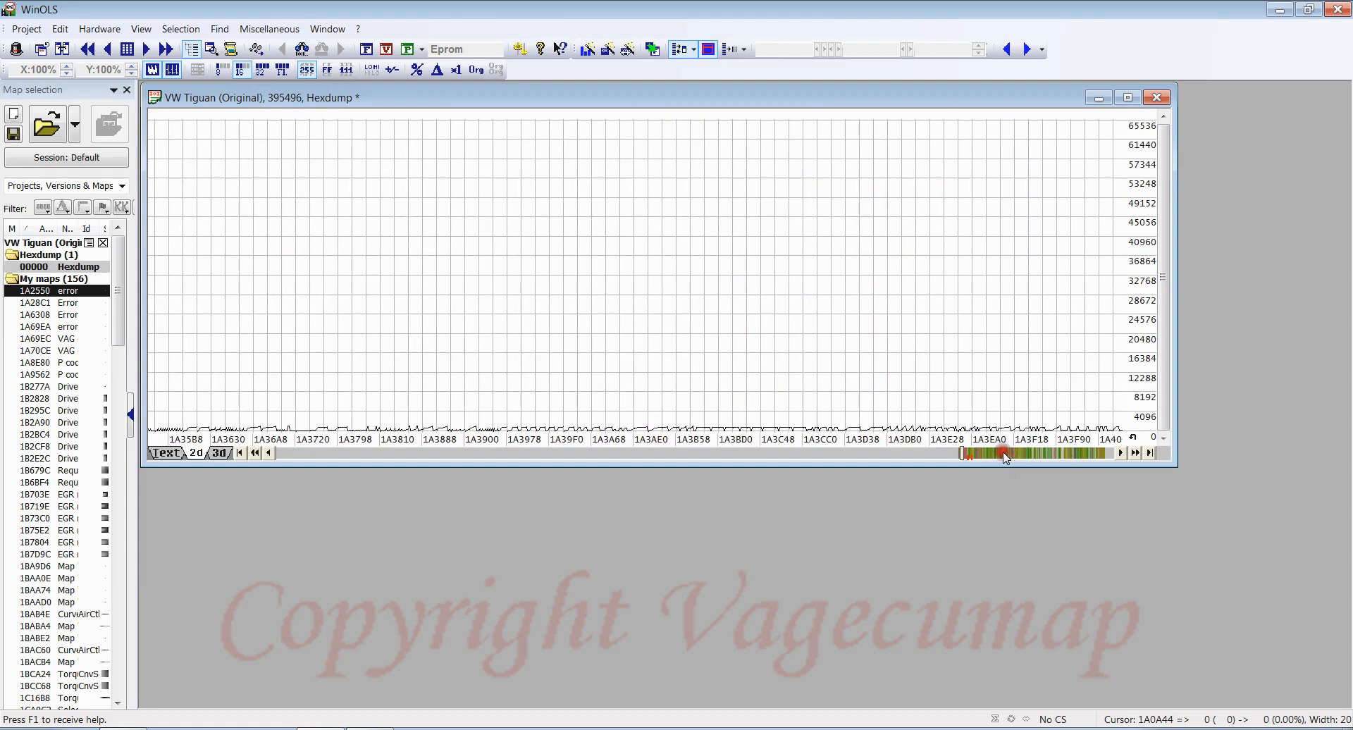
left_click(1003, 453)
left_click(1004, 455)
left_click(1004, 454)
left_click(1004, 455)
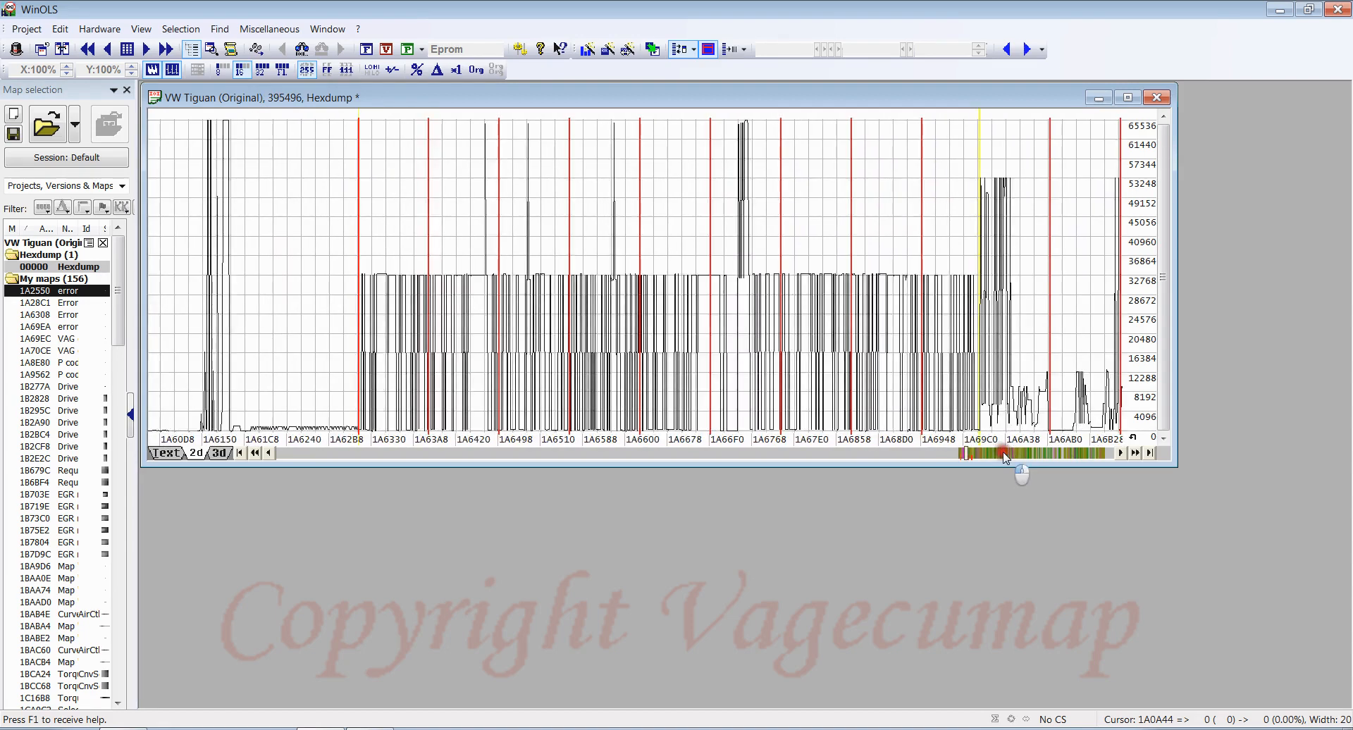
left_click(1004, 454)
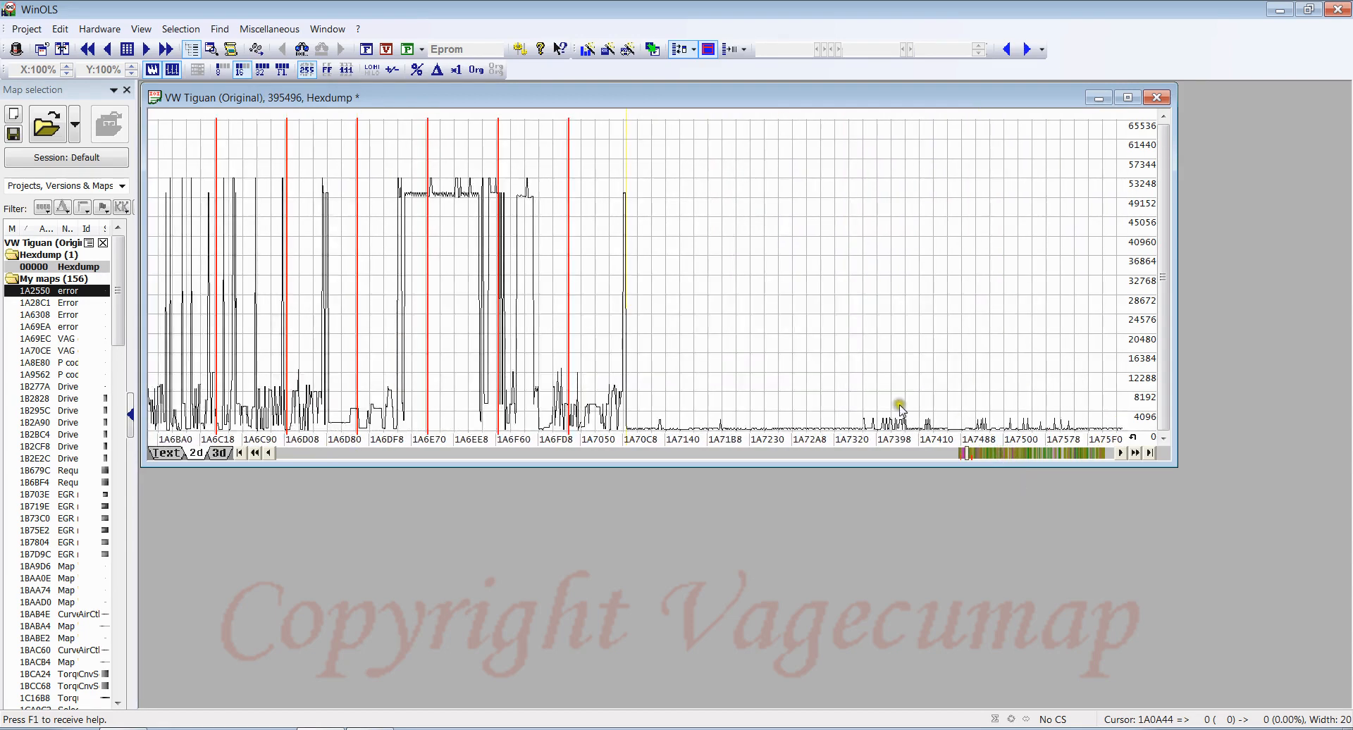
left_click(255, 453)
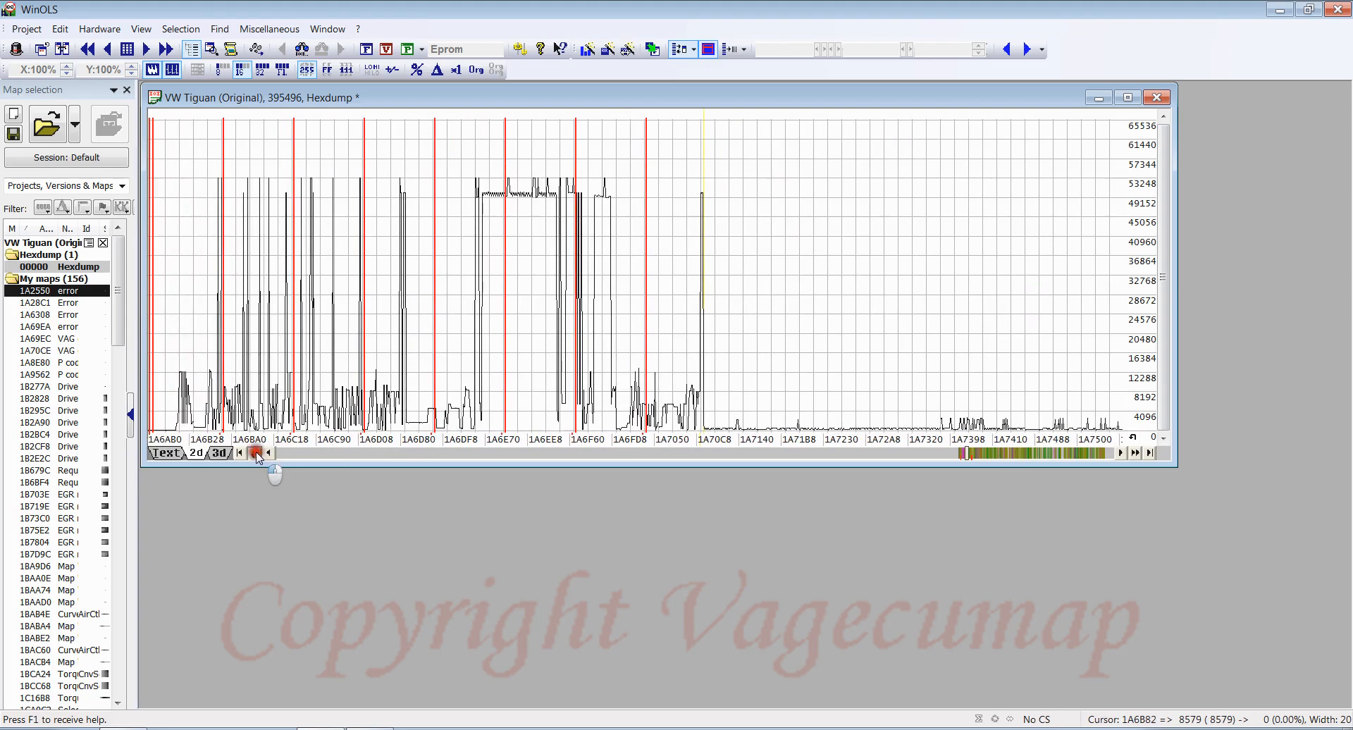
left_click(255, 453)
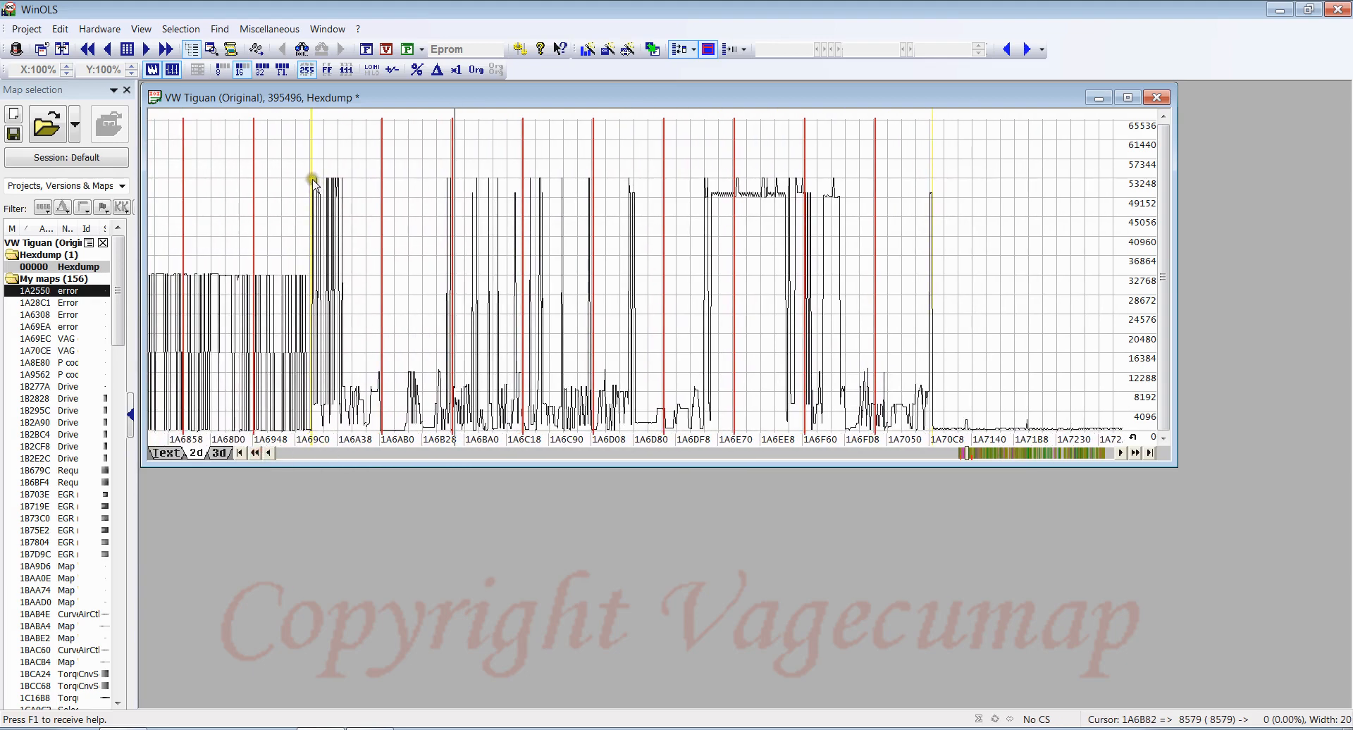
left_click_drag(313, 182, 934, 183)
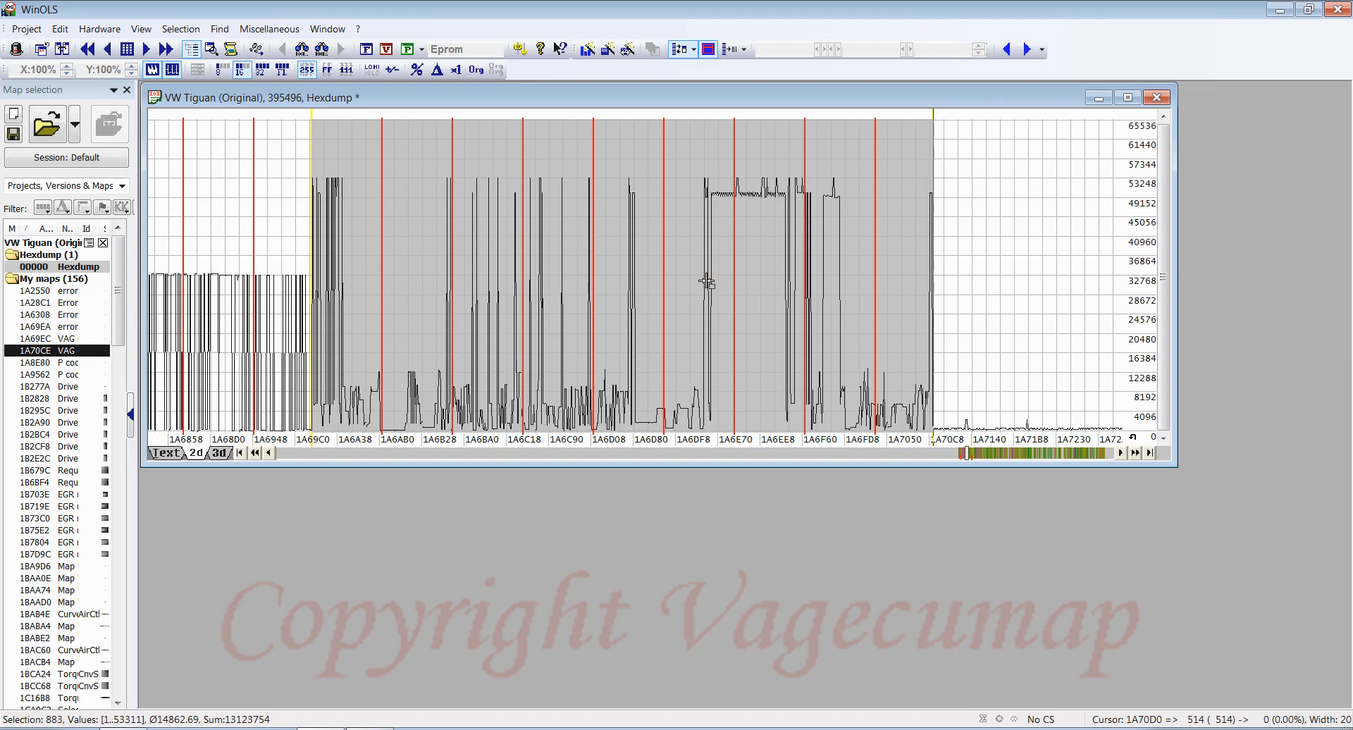
Find the similar data block between markers 1A8E80 and 1A9562 in the 2D hexdump and select its range.
left_click(1028, 455)
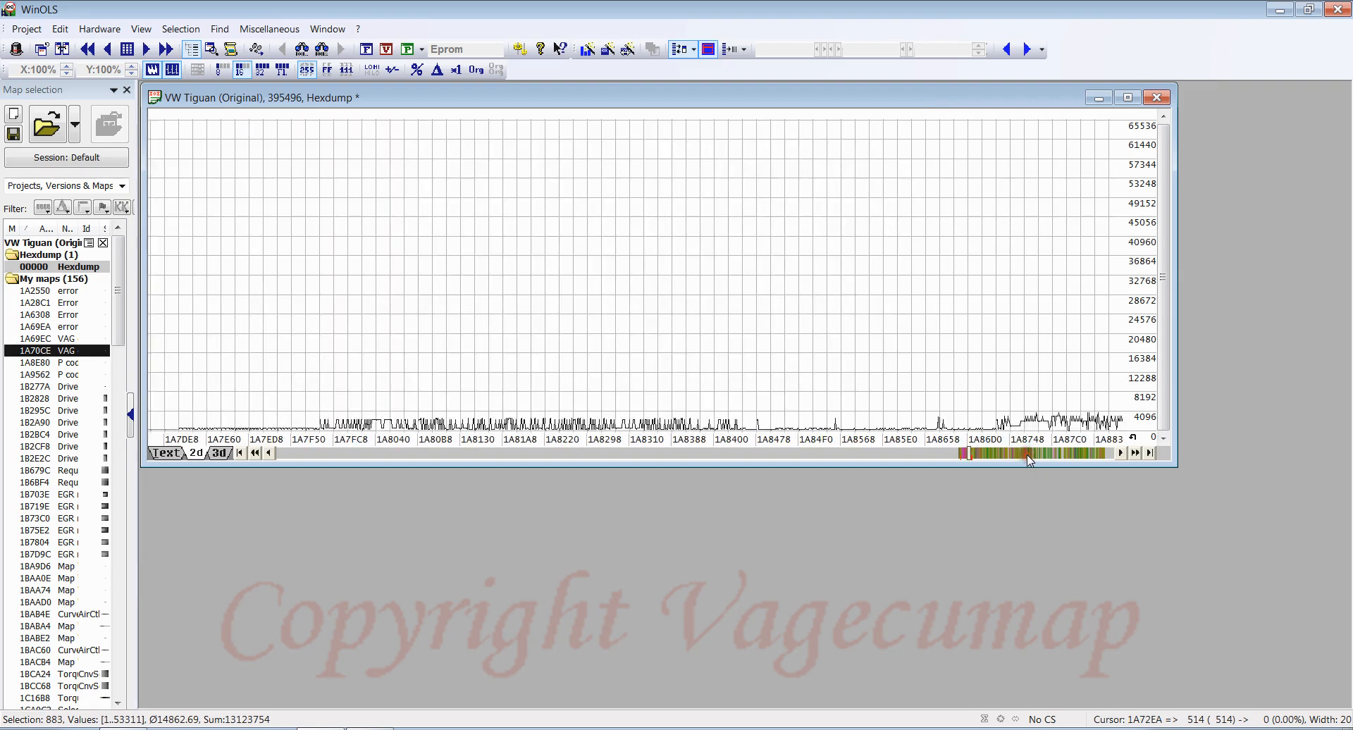
left_click(1030, 455)
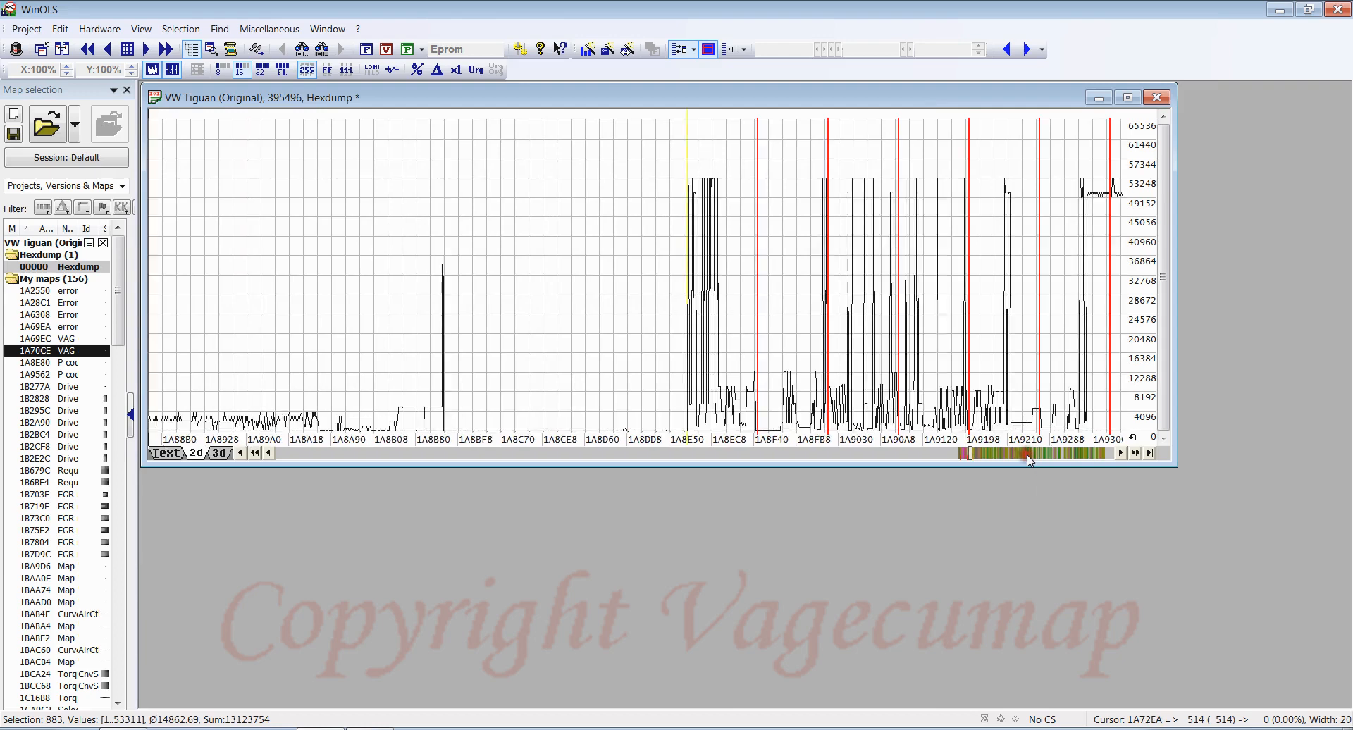
left_click(1135, 453)
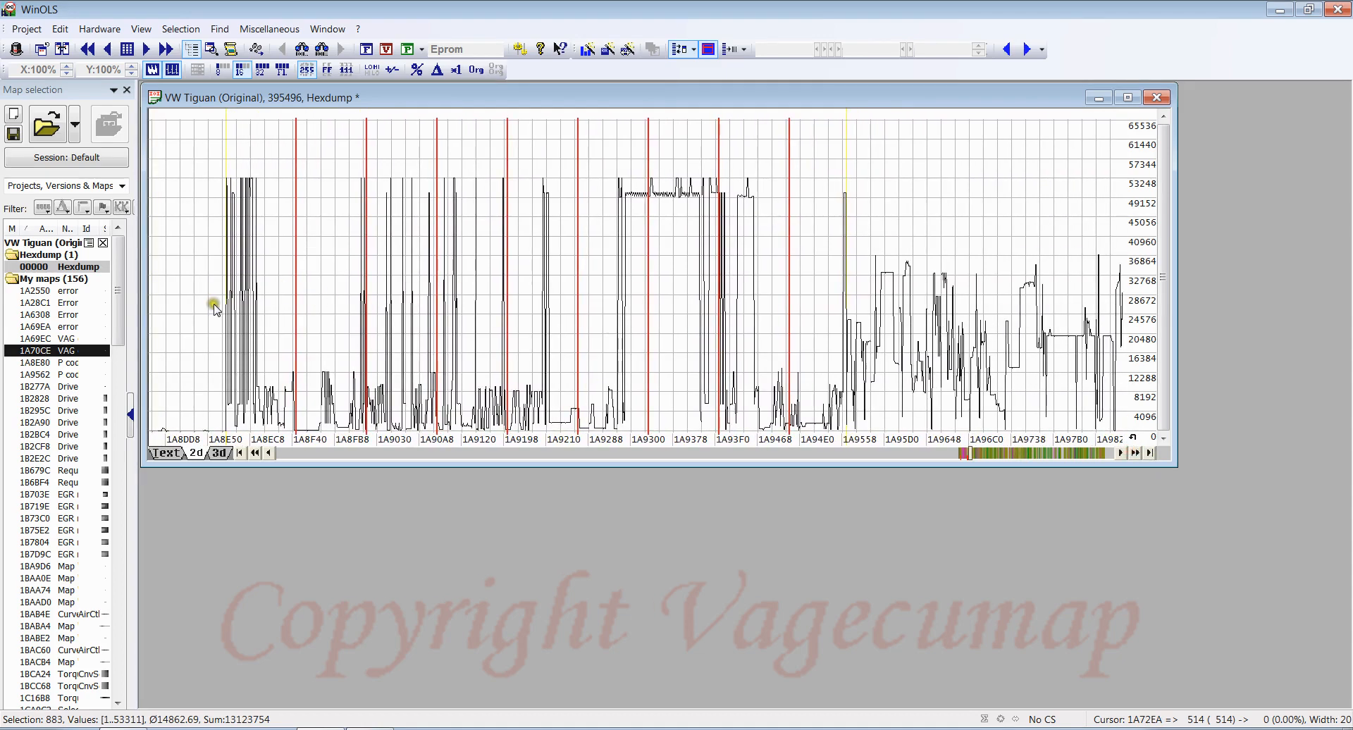
mouse_move(224, 305)
left_mouse_down()
mouse_move(856, 300)
mouse_move(845, 296)
left_mouse_up()
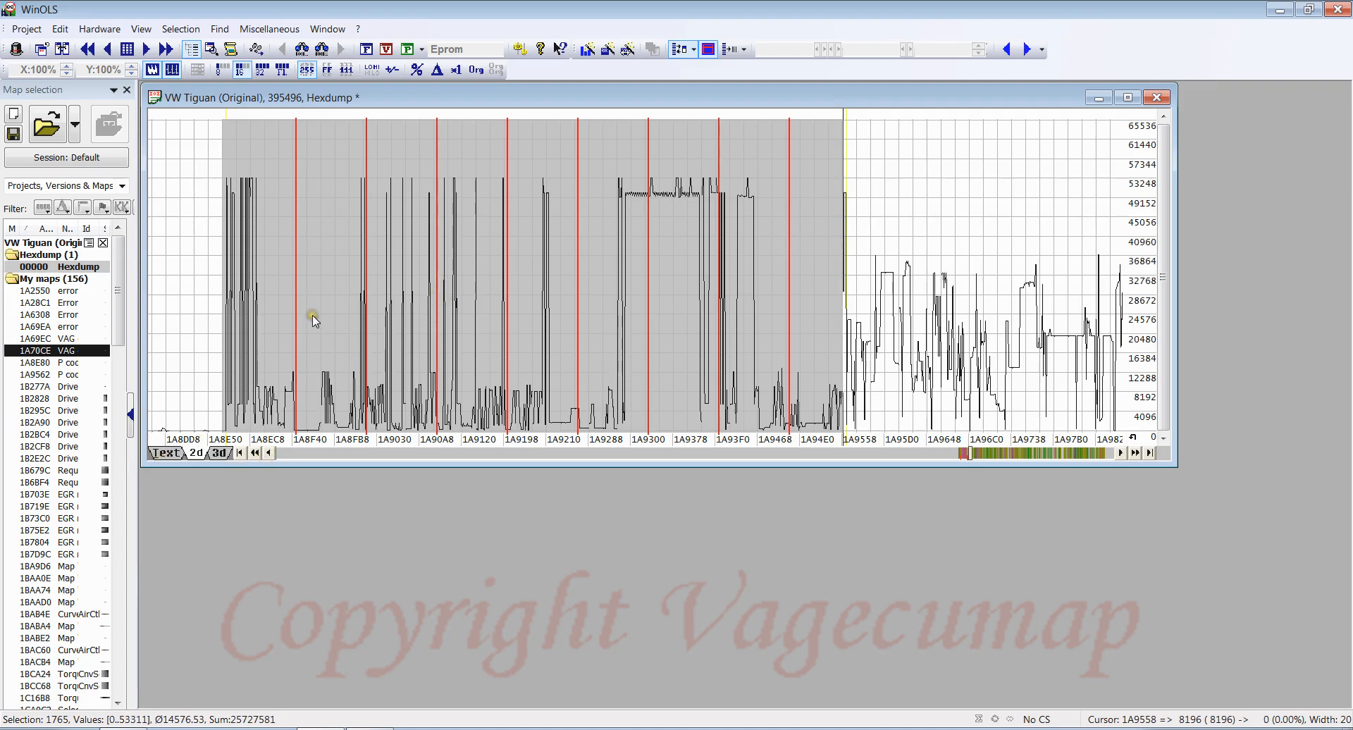
Search the hexdump for the hexadecimal value 0400, starting from the beginning of the data area around 1A0660.
left_click(763, 453)
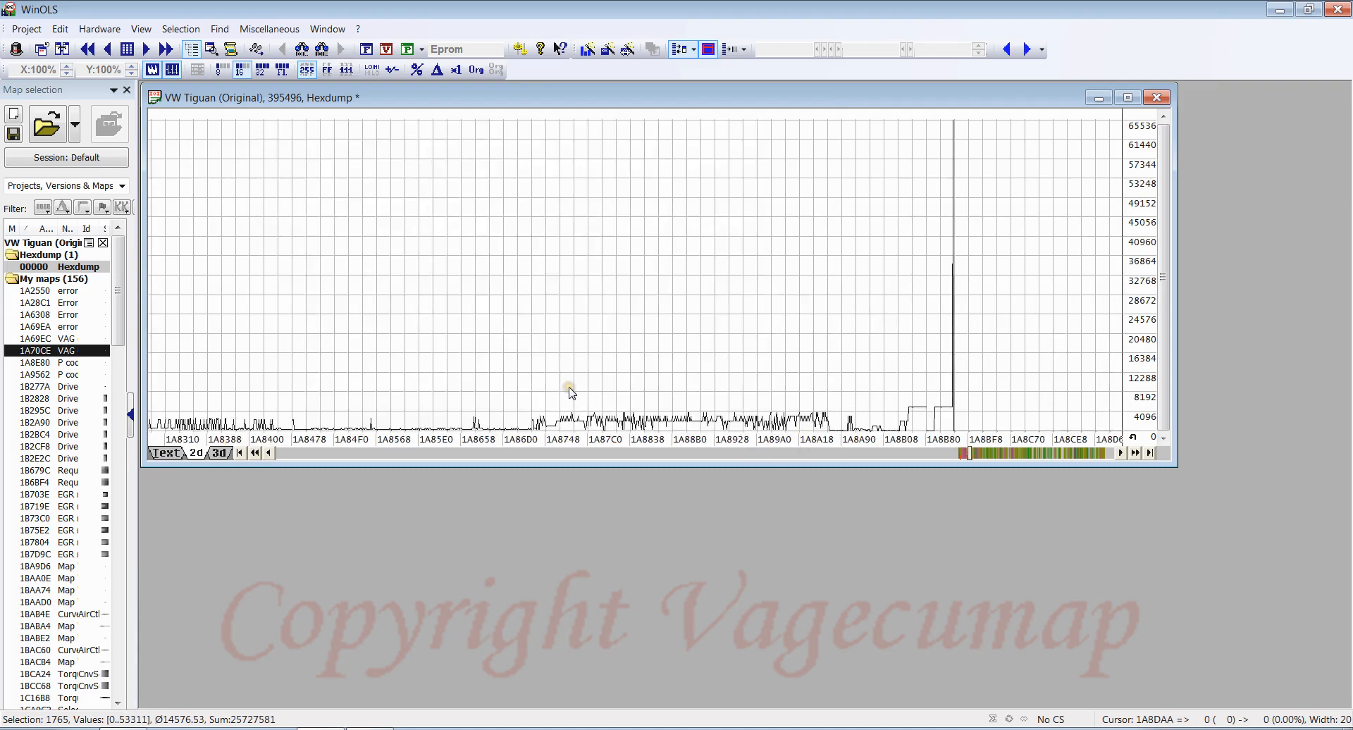
left_click(220, 29)
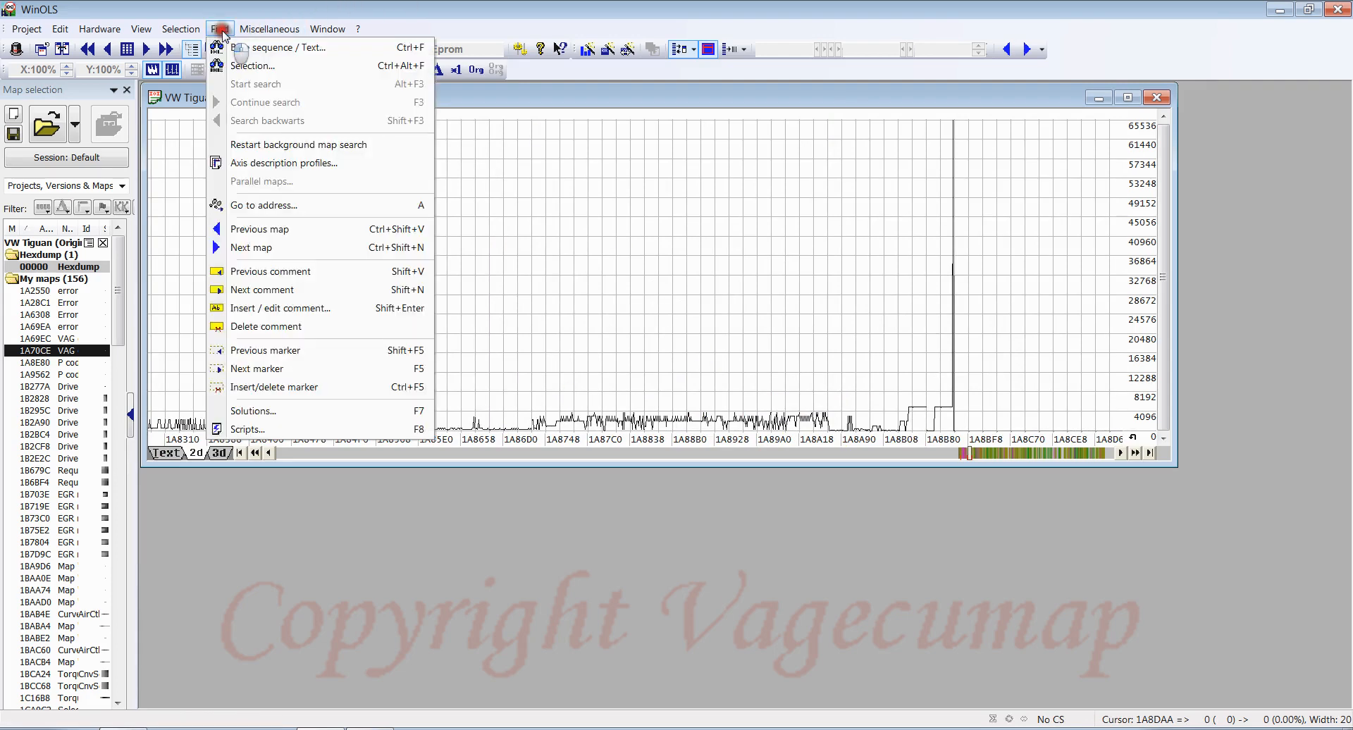
left_click(270, 49)
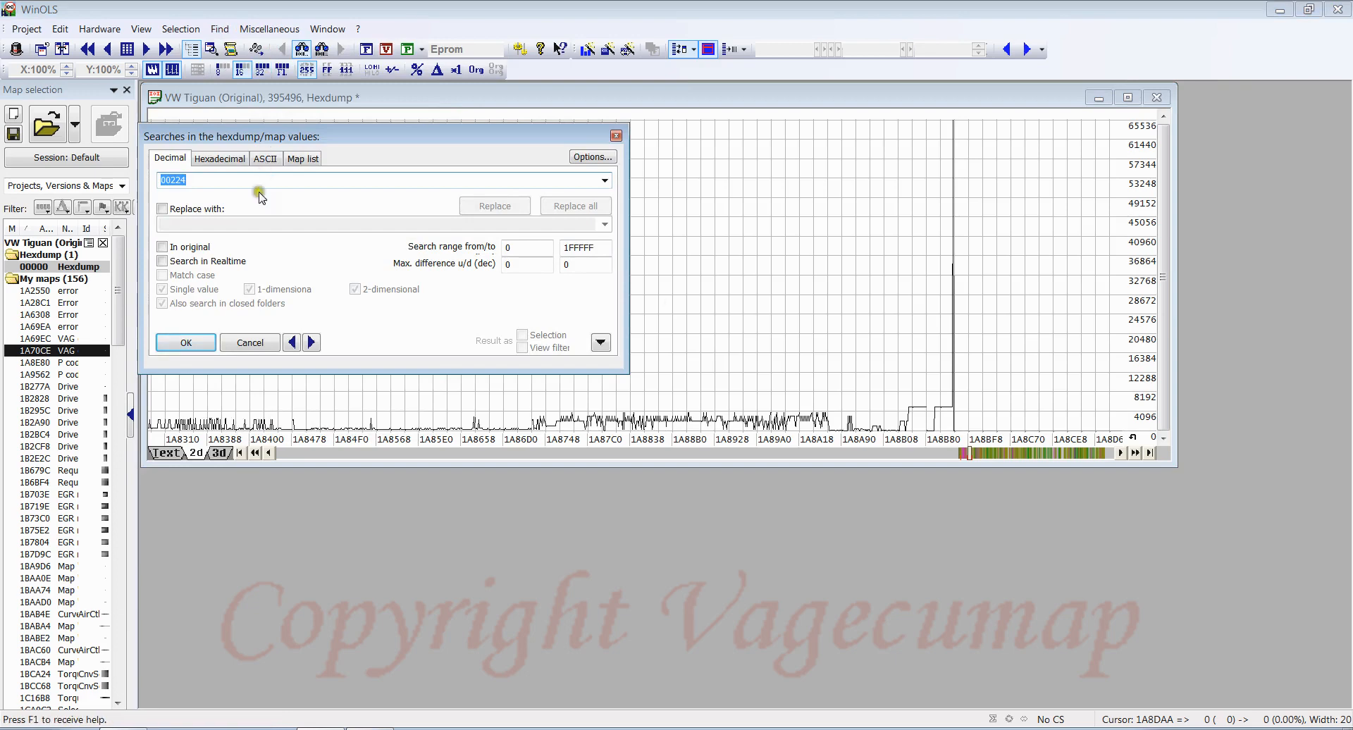
left_click(222, 160)
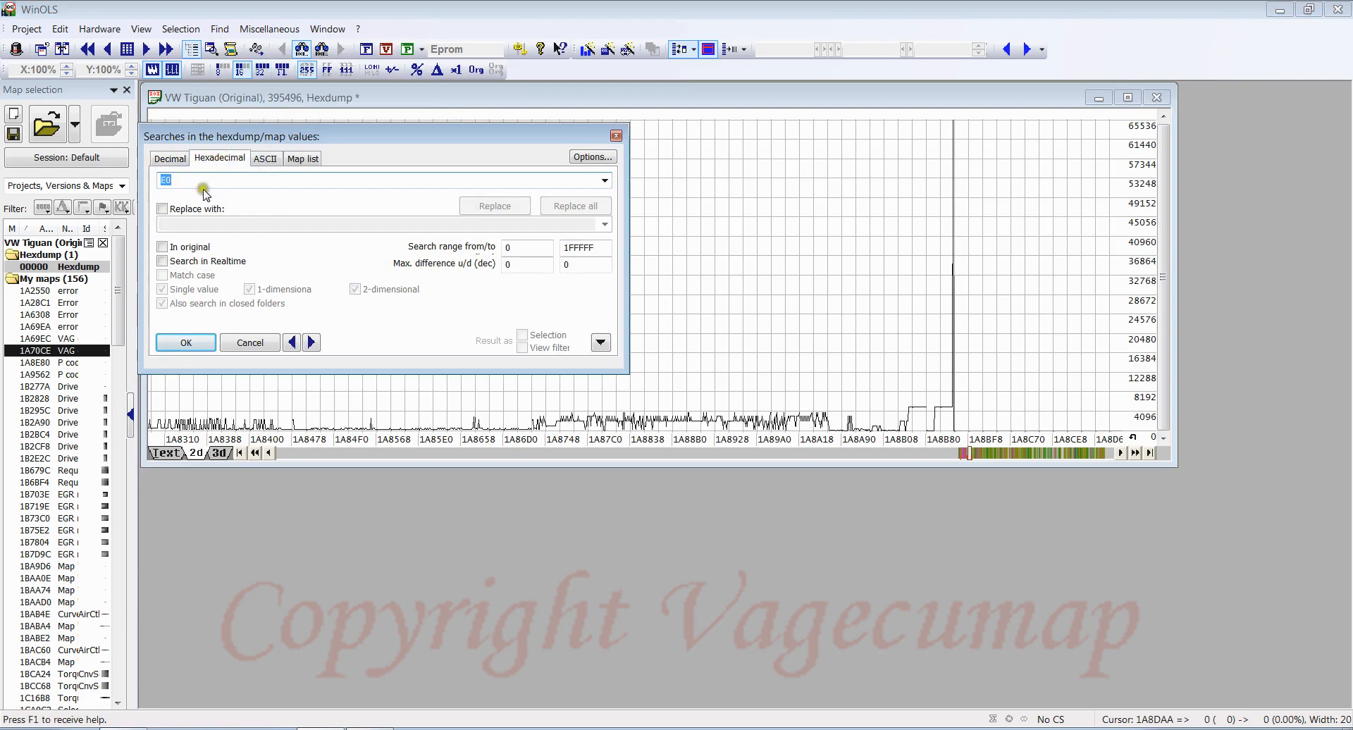
left_click_drag(180, 181, 117, 181)
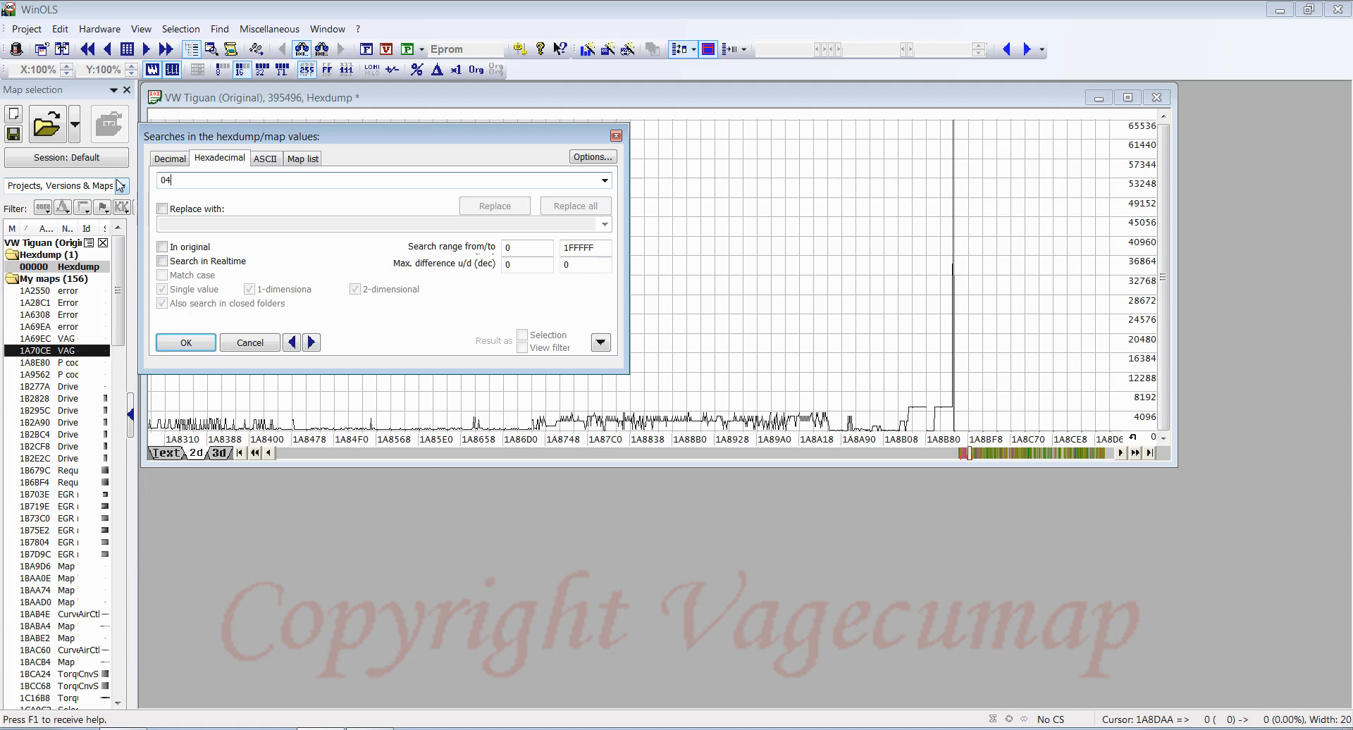
left_click(168, 202)
left_click_drag(968, 450, 958, 450)
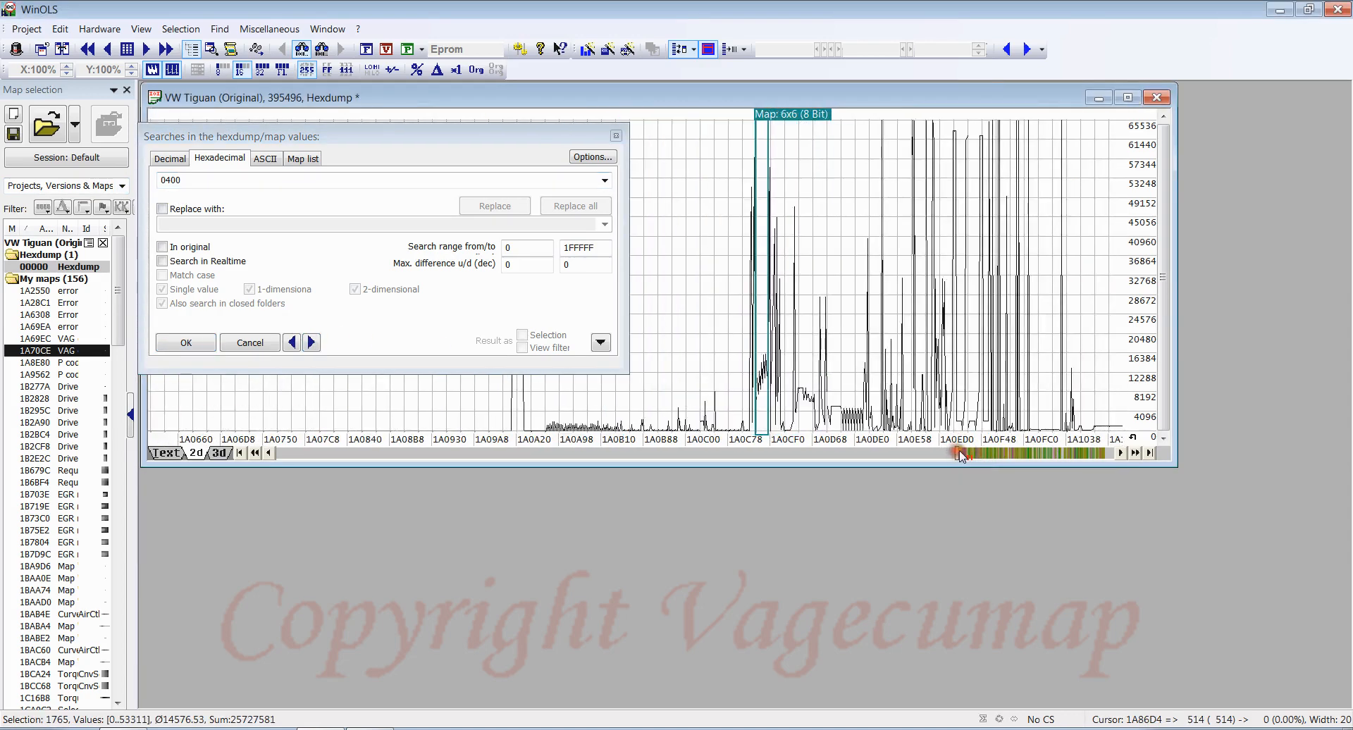
left_click(311, 343)
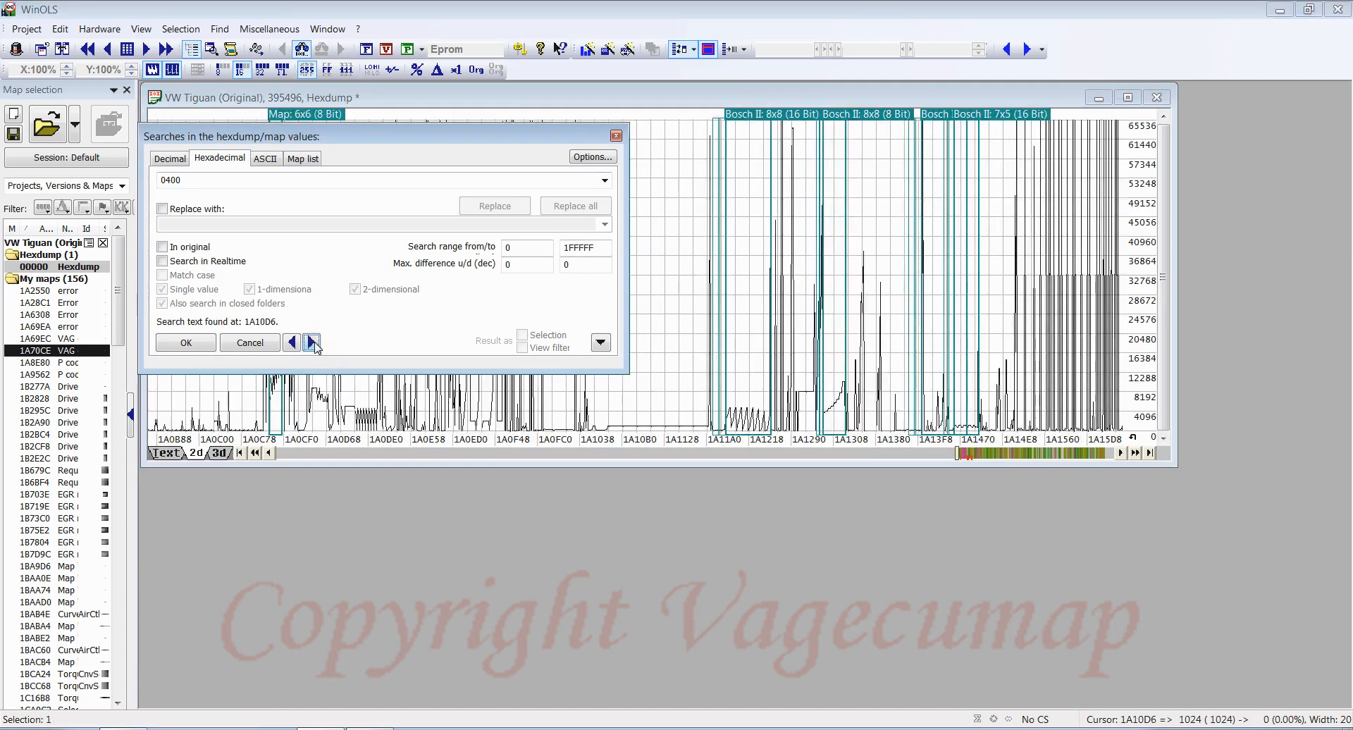
Step forward through the consecutive 0400 matches in the data just before 1A11A0.
left_click(311, 343)
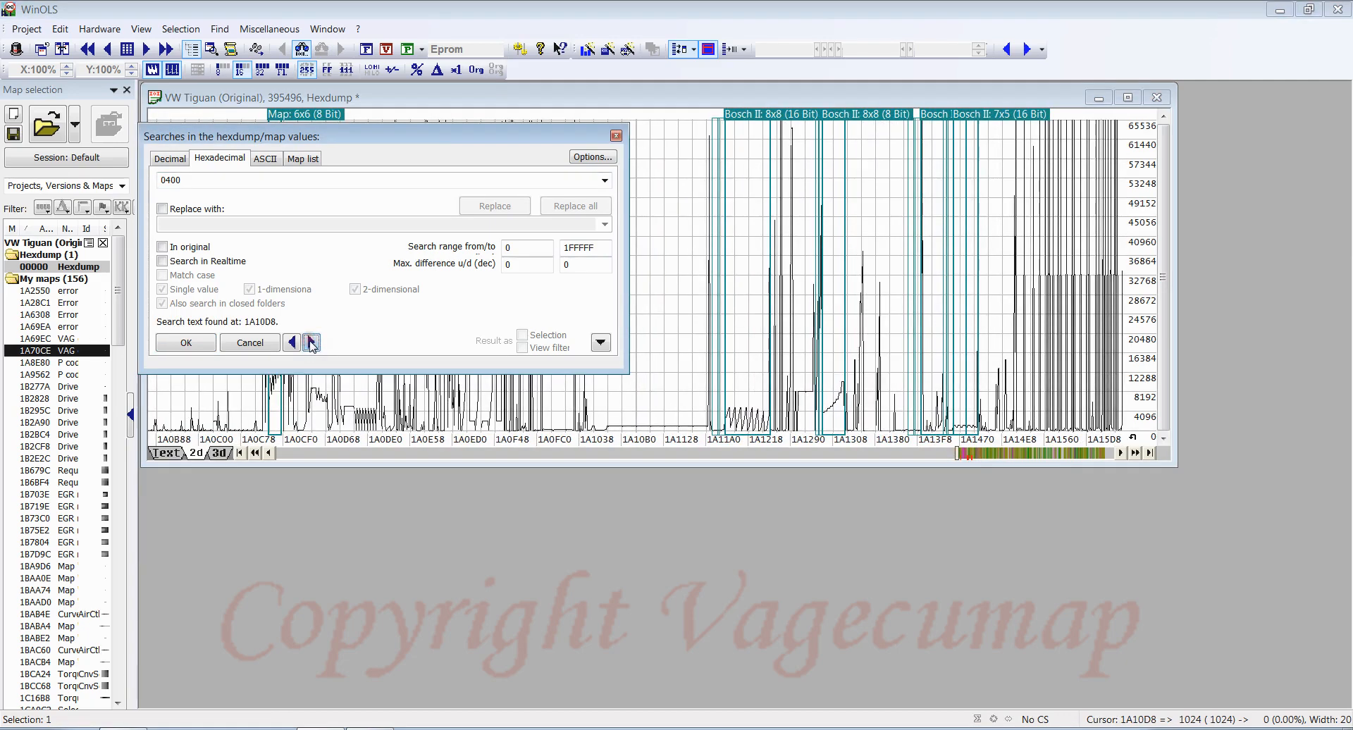
left_click(311, 343)
left_click(311, 343)
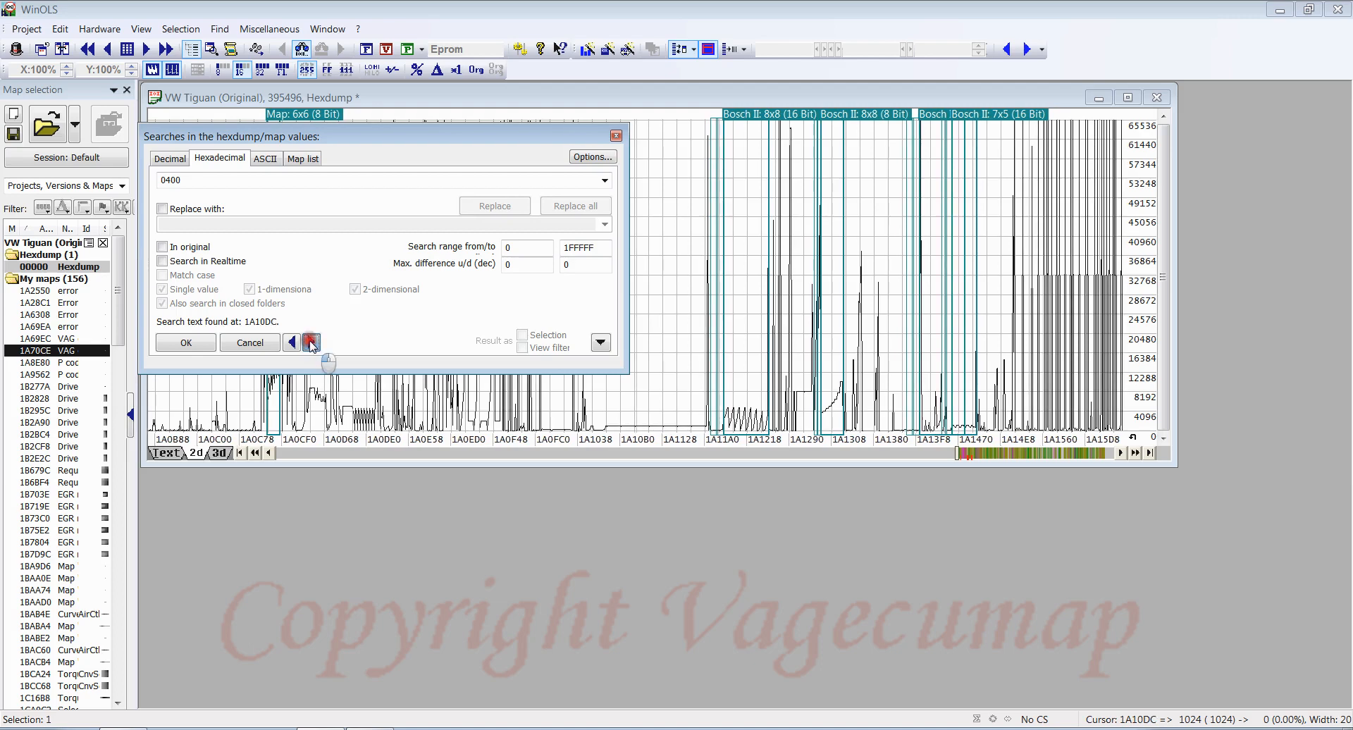
left_click(310, 343)
left_click(311, 344)
left_click(310, 343)
left_click(311, 343)
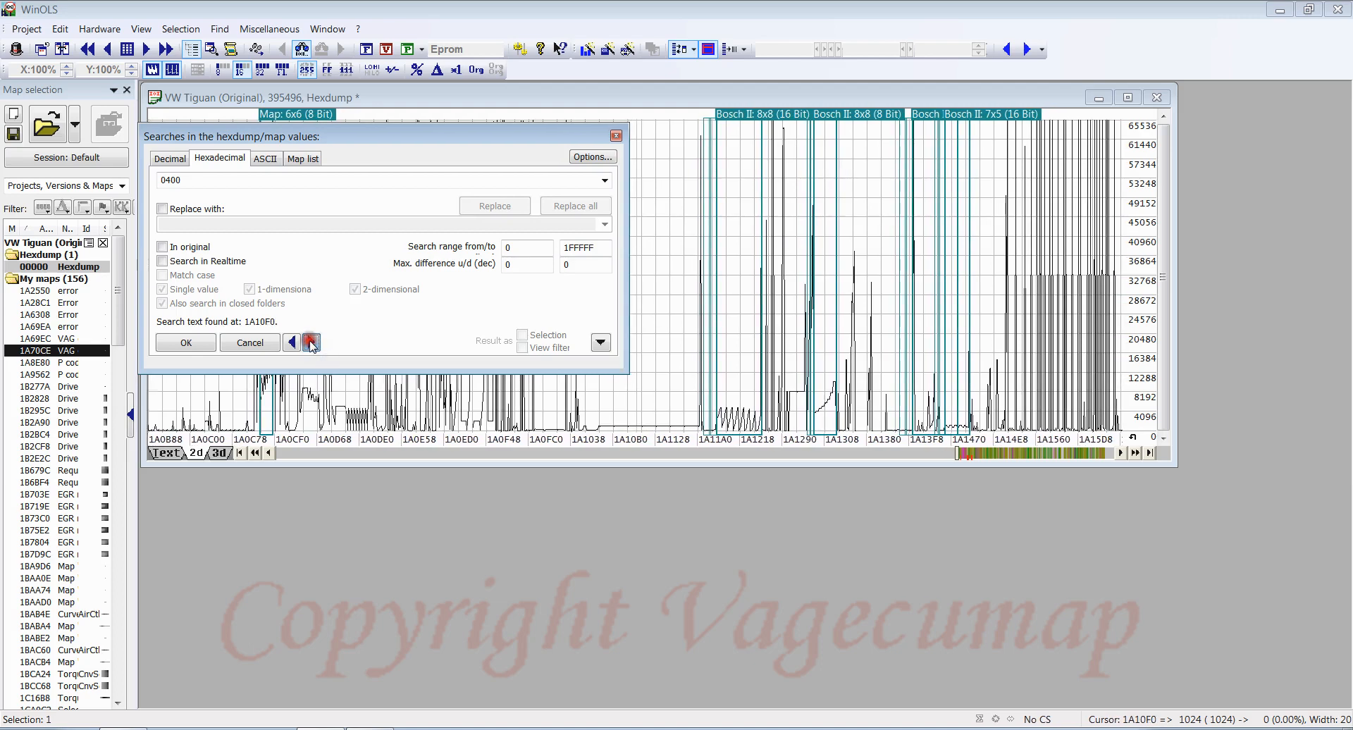
left_click(311, 343)
left_click(312, 344)
left_click(313, 344)
left_click(315, 344)
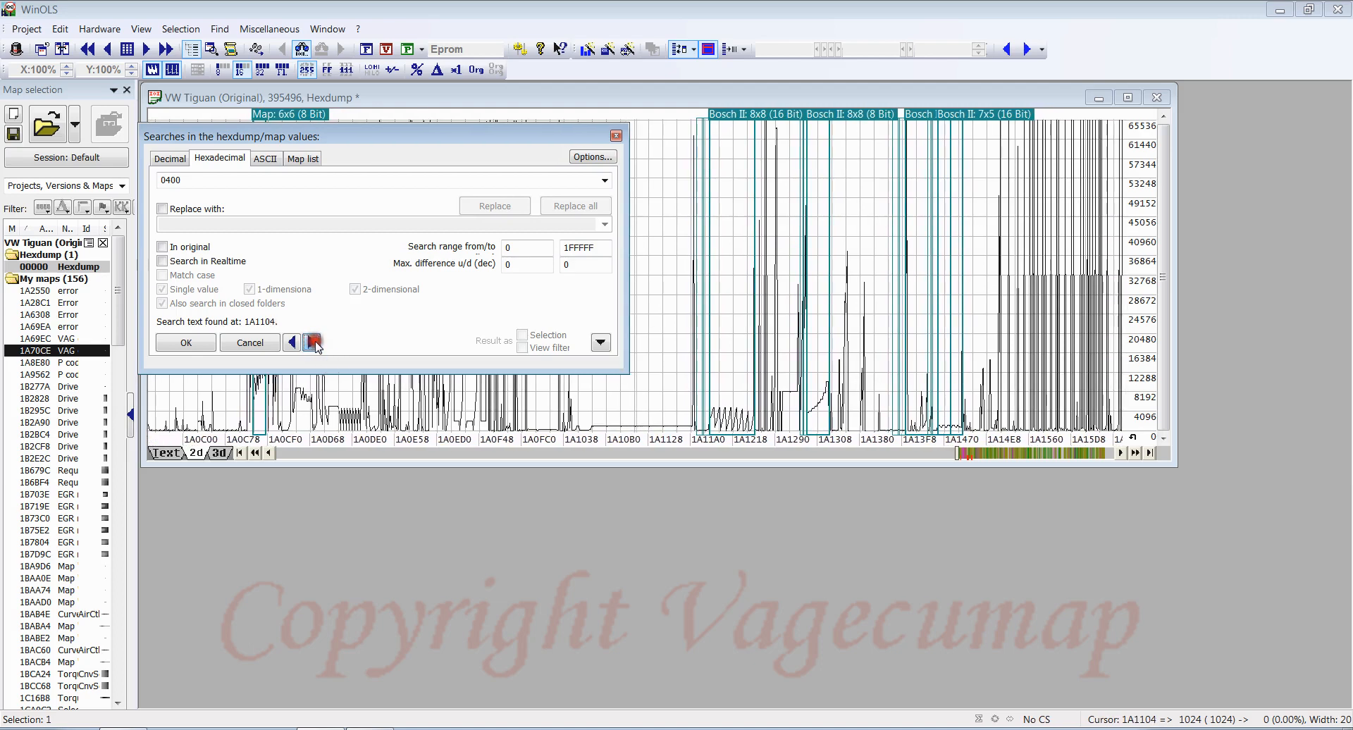
left_click(314, 343)
Skip ahead past 1A1600 and step through the 0400 matches in the error block between 1A2550 and 1A28C1.
left_click(975, 454)
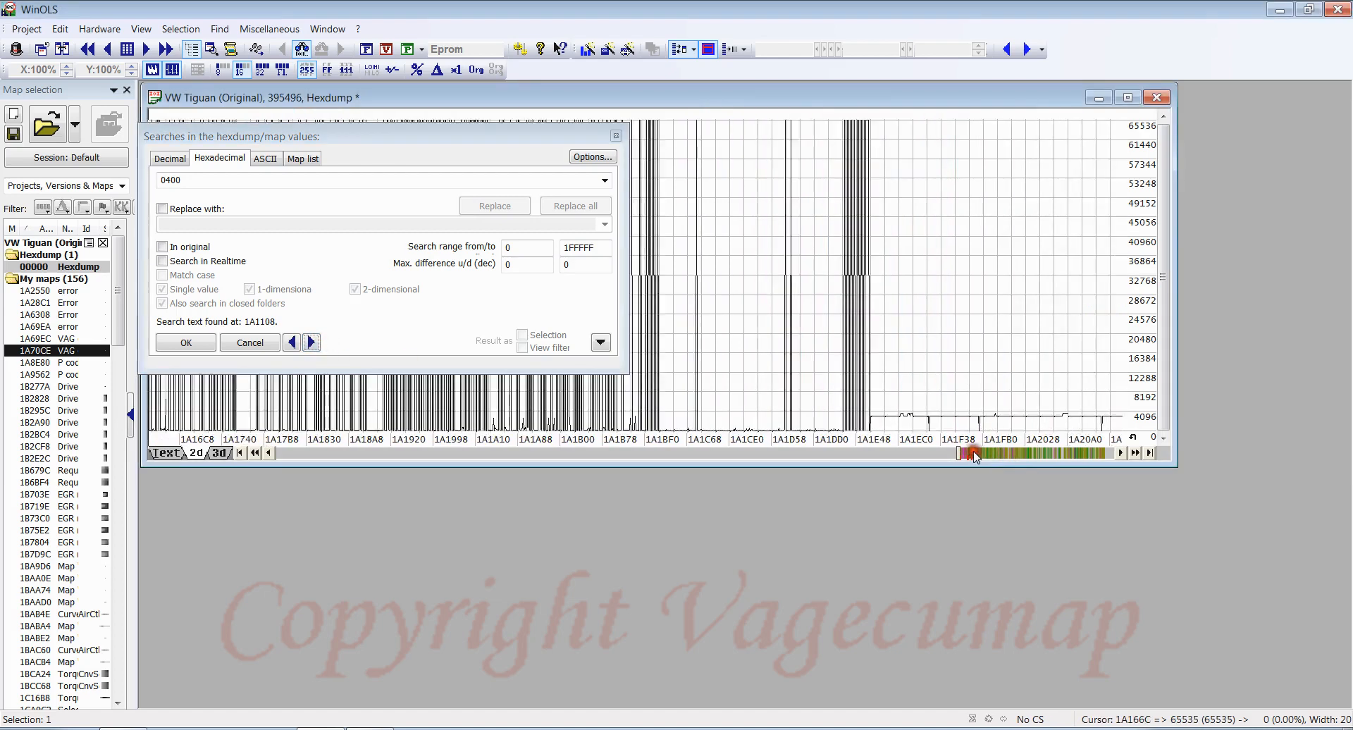
left_click(311, 343)
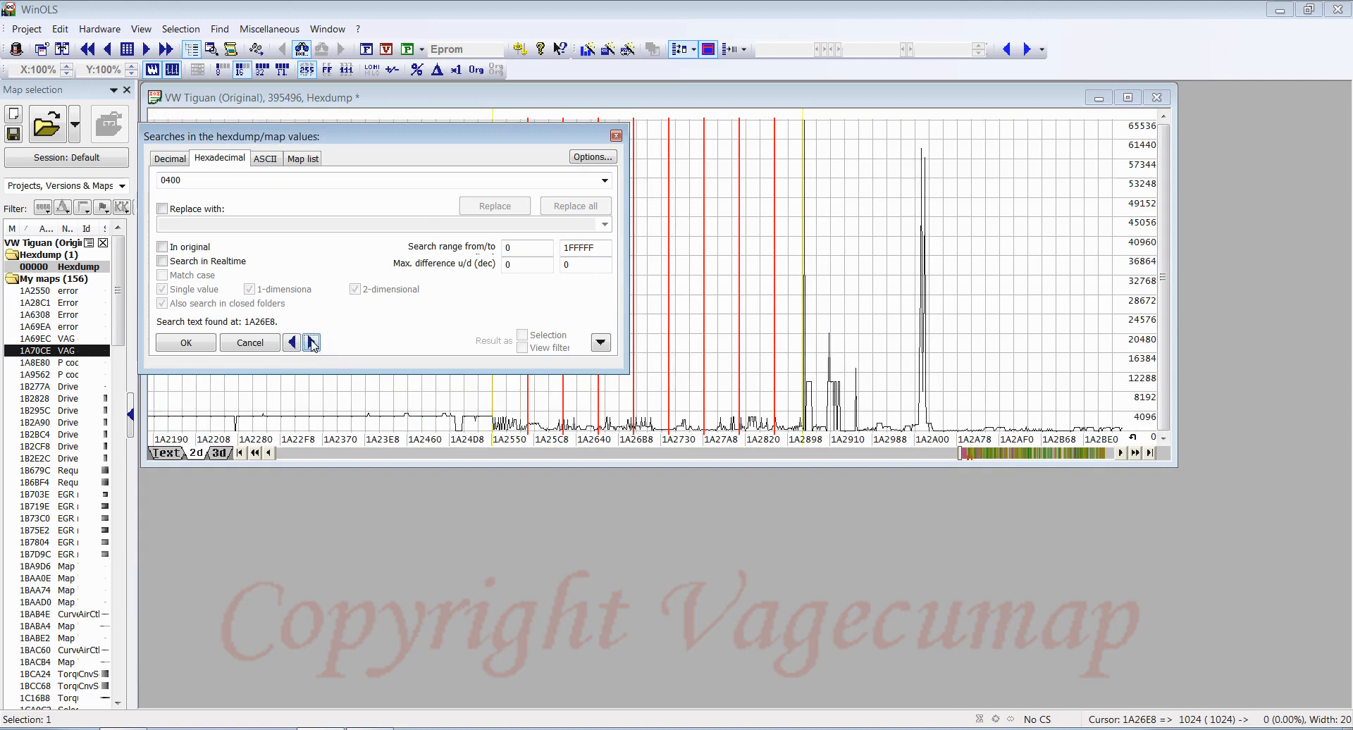
left_click(314, 343)
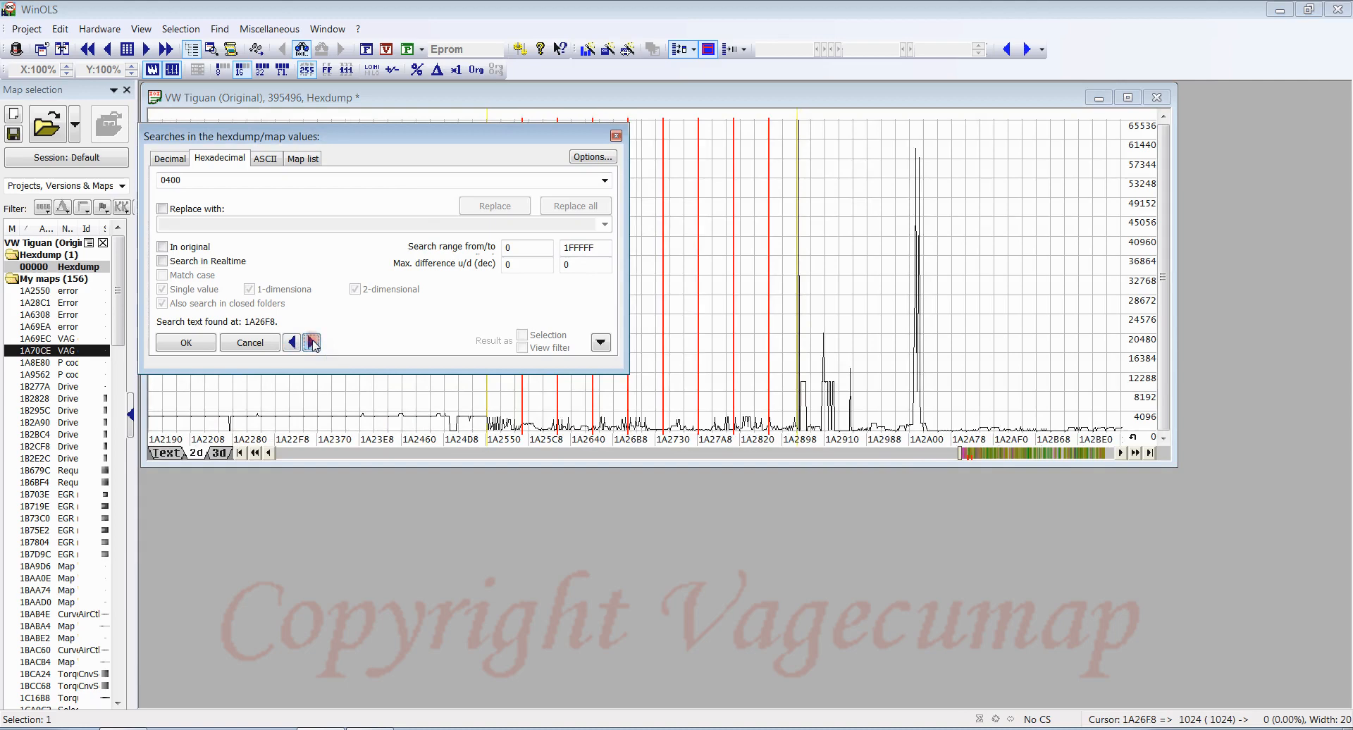
left_click(314, 343)
left_click(314, 343)
left_click(314, 344)
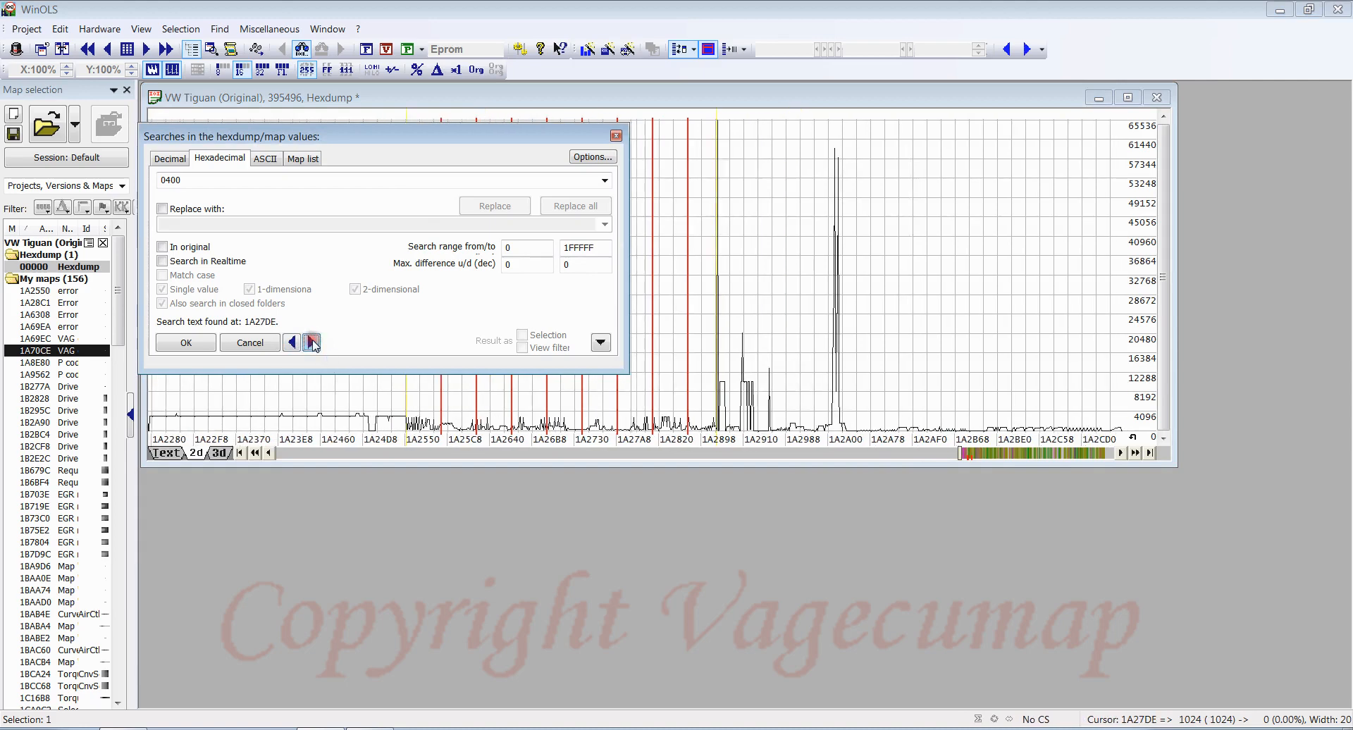
left_click(314, 344)
left_click(312, 344)
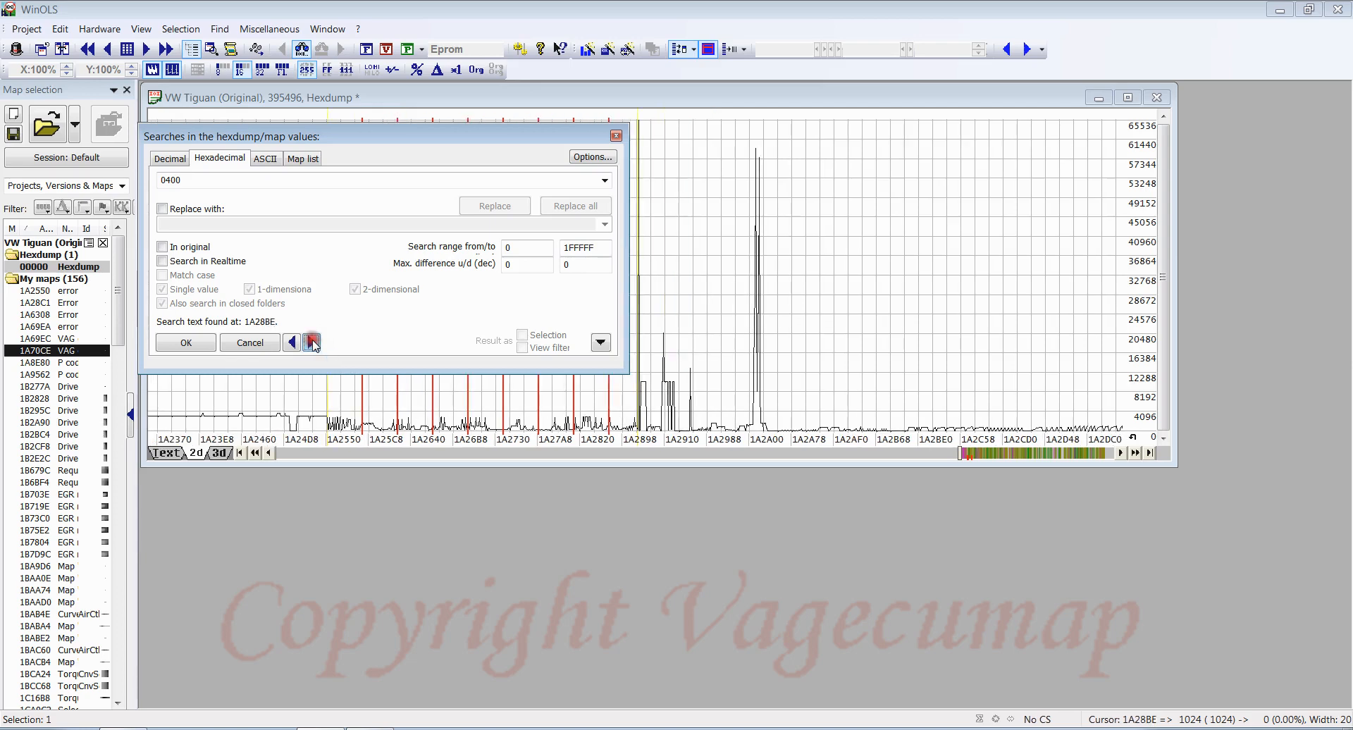
Continue through the 0400 matches up to the one at 1A94A6, inside the block between 1A8E80 and 1A9562.
left_click(313, 343)
left_click(313, 343)
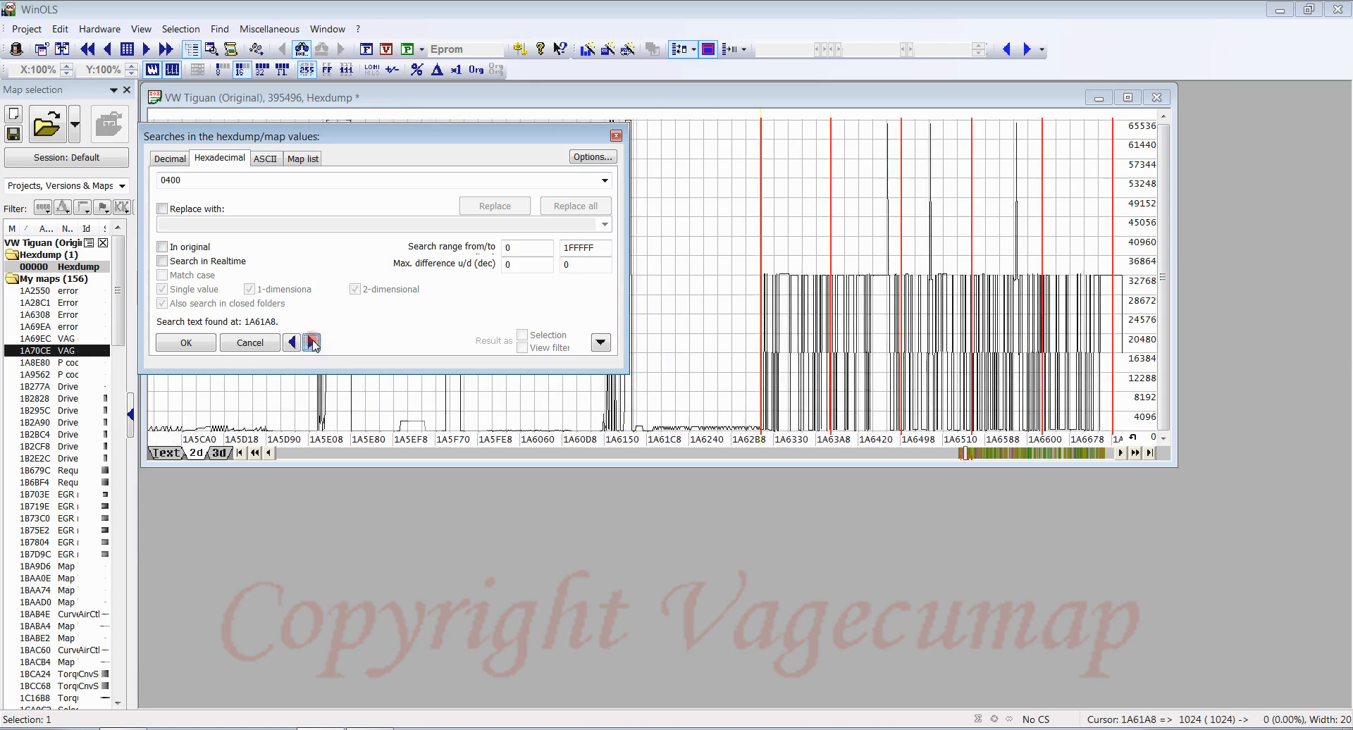
left_click(313, 344)
left_click(313, 343)
left_click(313, 343)
left_click(313, 343)
left_click(312, 343)
left_click(313, 343)
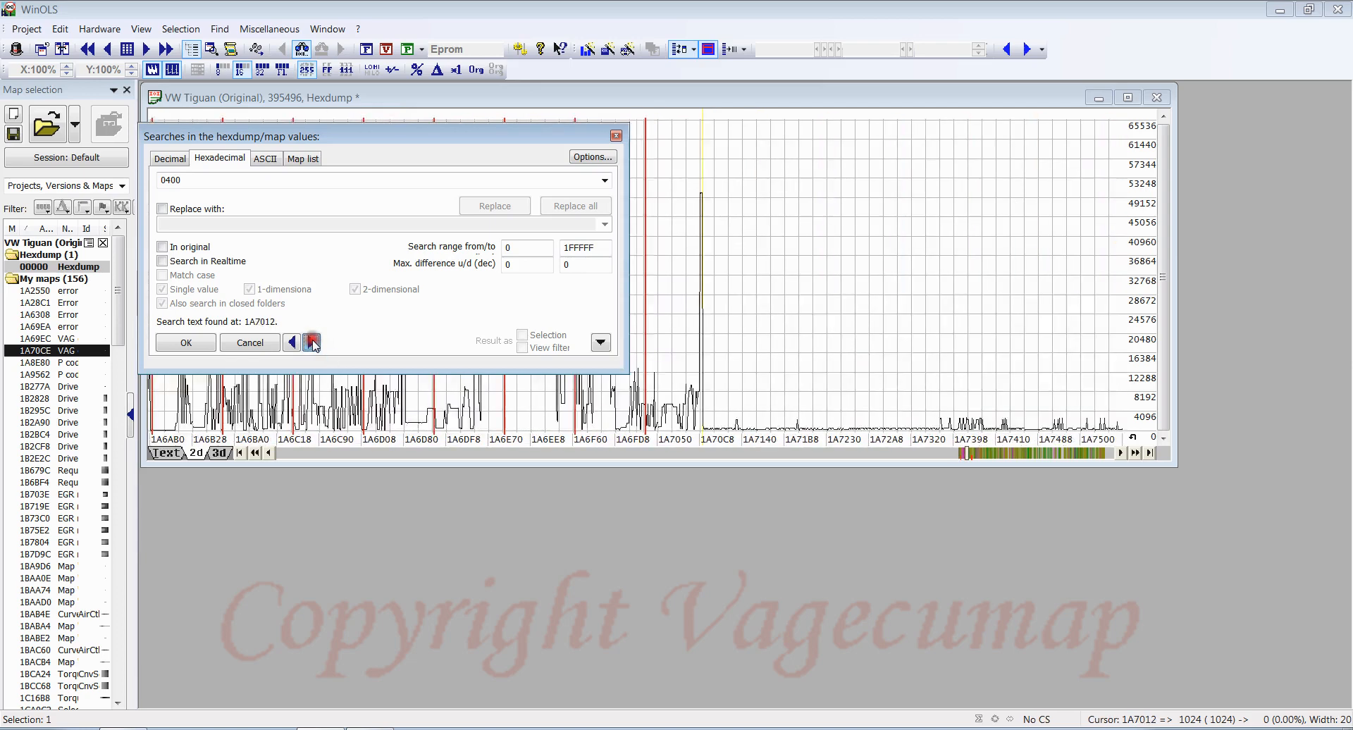
left_click(312, 343)
left_click(292, 343)
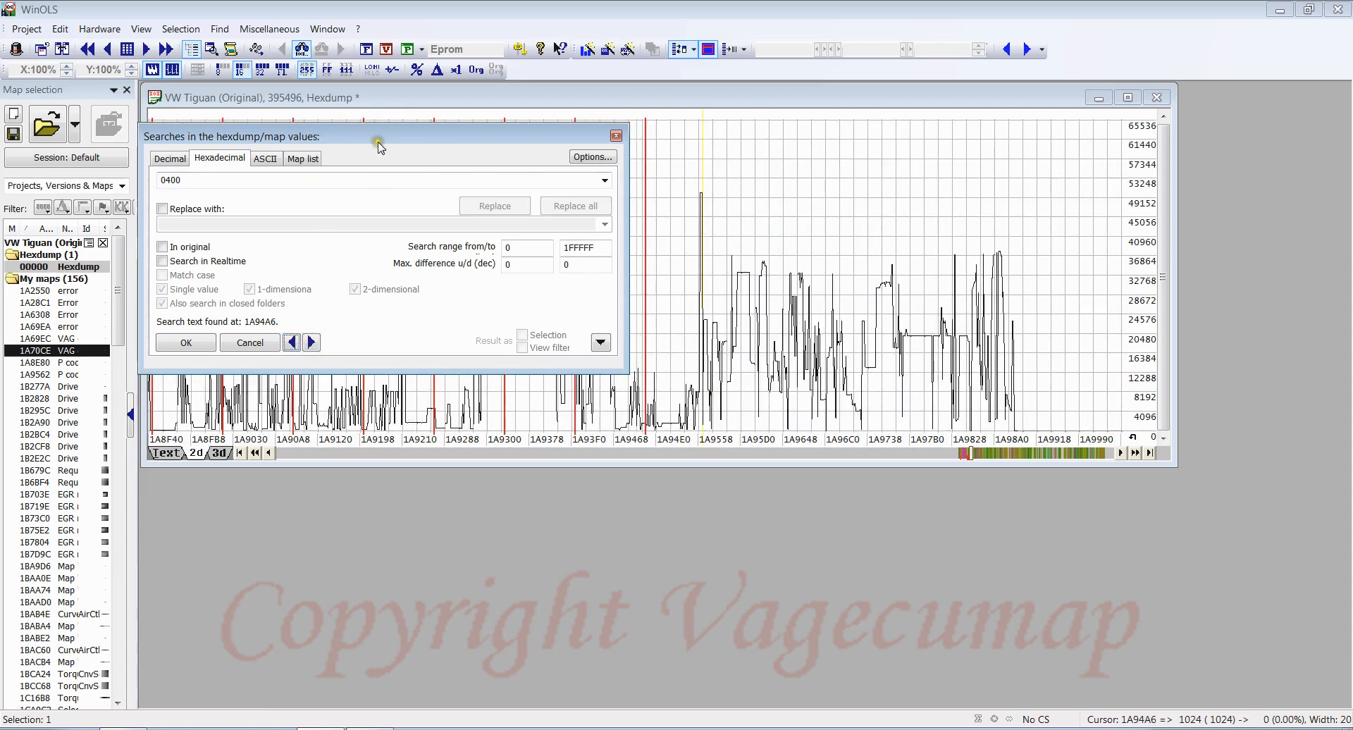
Move the search dialog clear of the hexdump and show the 0400 match at 1A94A6 in the text view.
left_click_drag(379, 145, 551, 479)
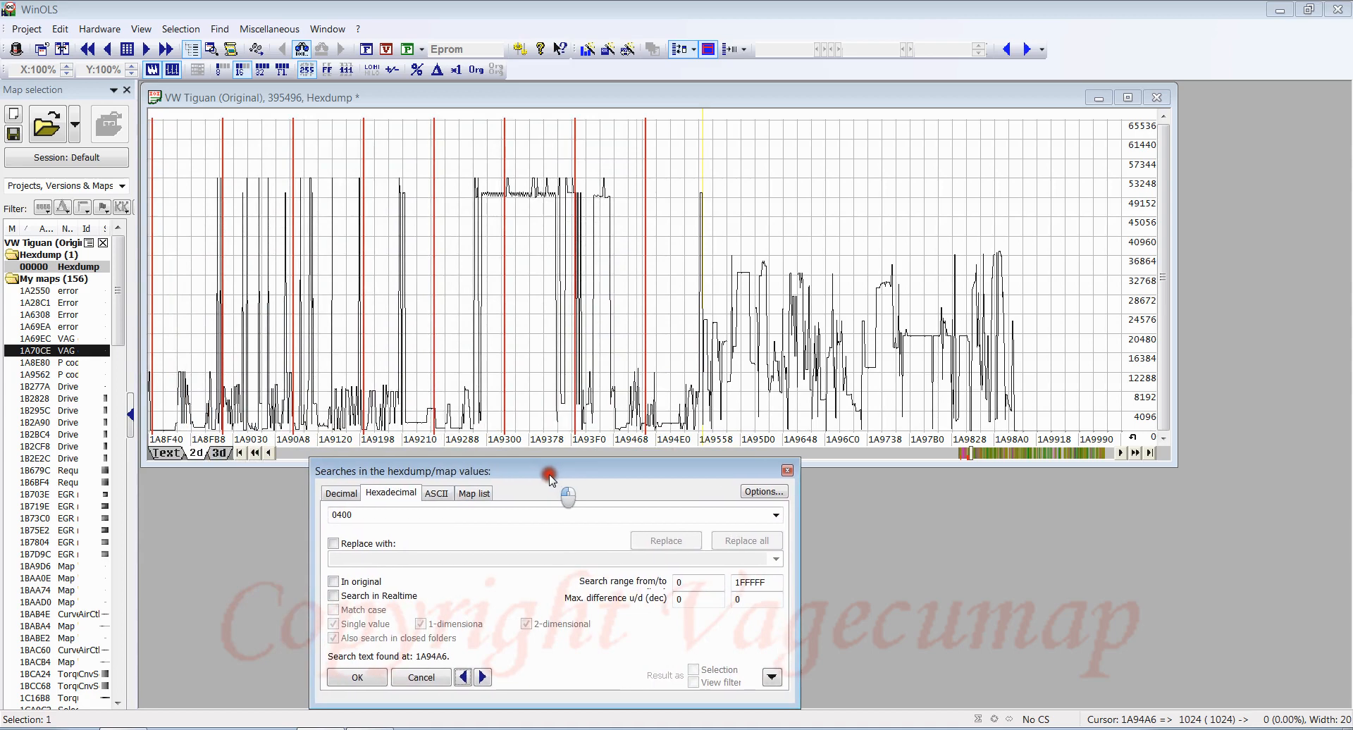
scroll(426, 300, "up", 6)
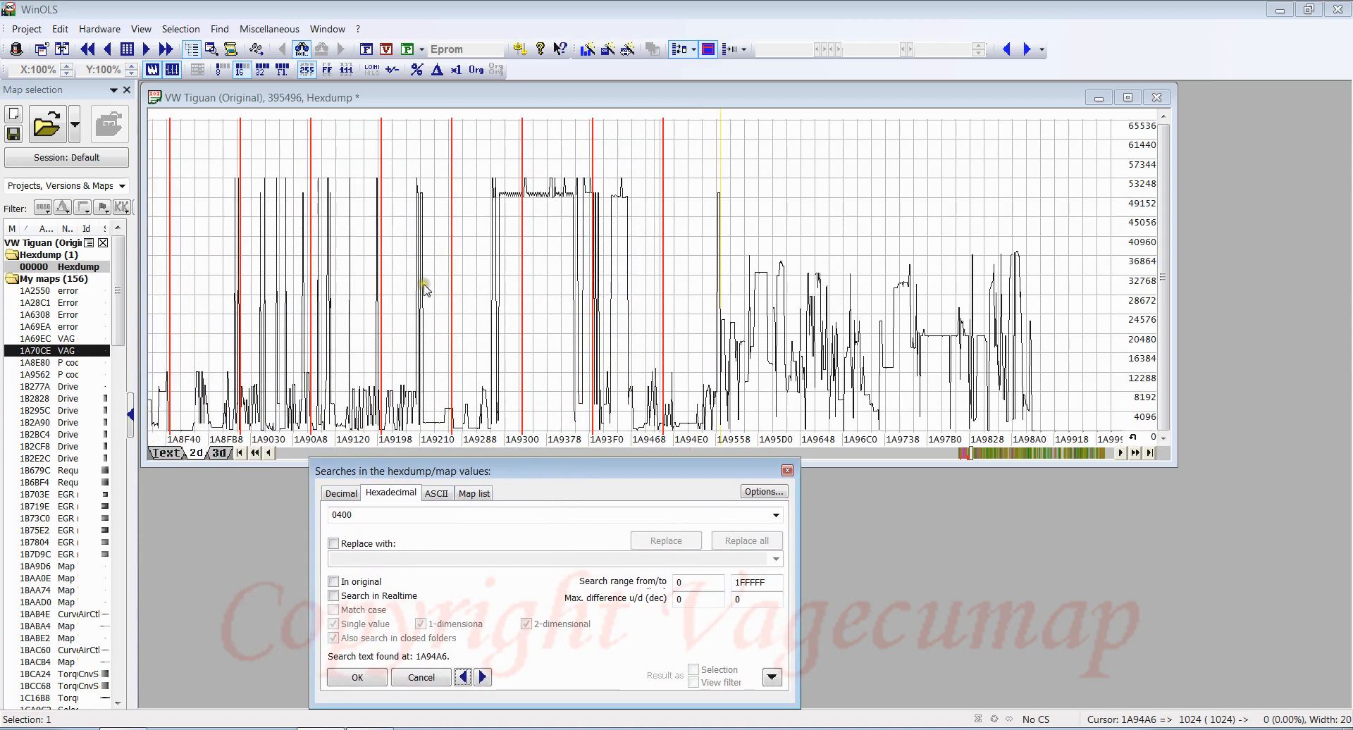
scroll(425, 289, "up", 3)
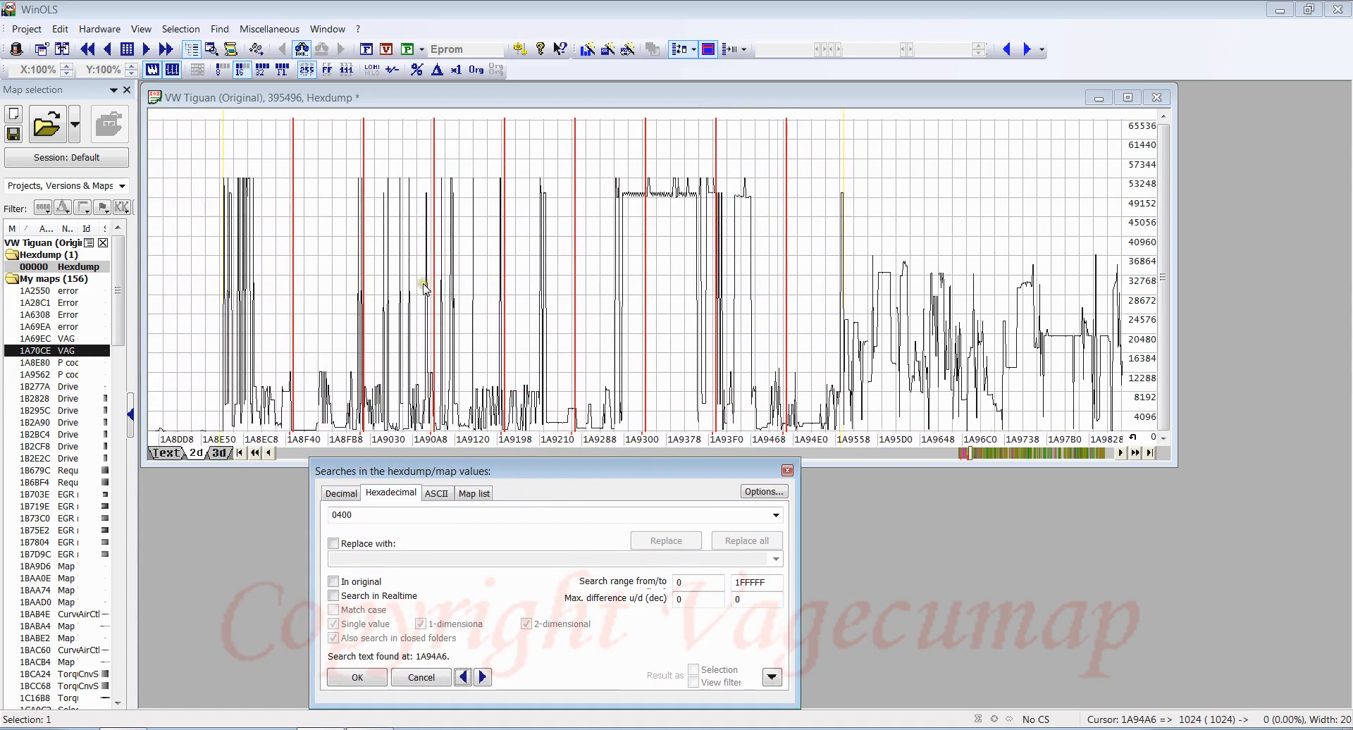
left_click(171, 453)
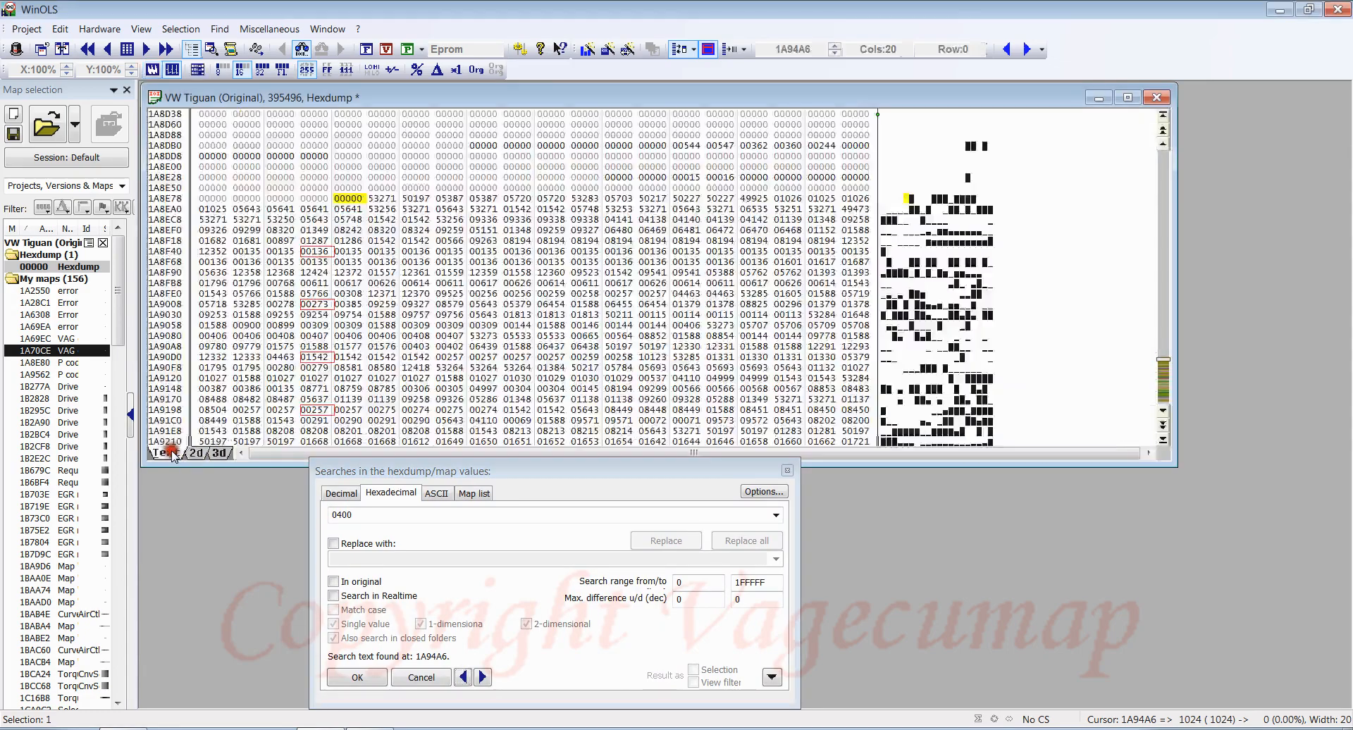
scroll(629, 268, "down", 6)
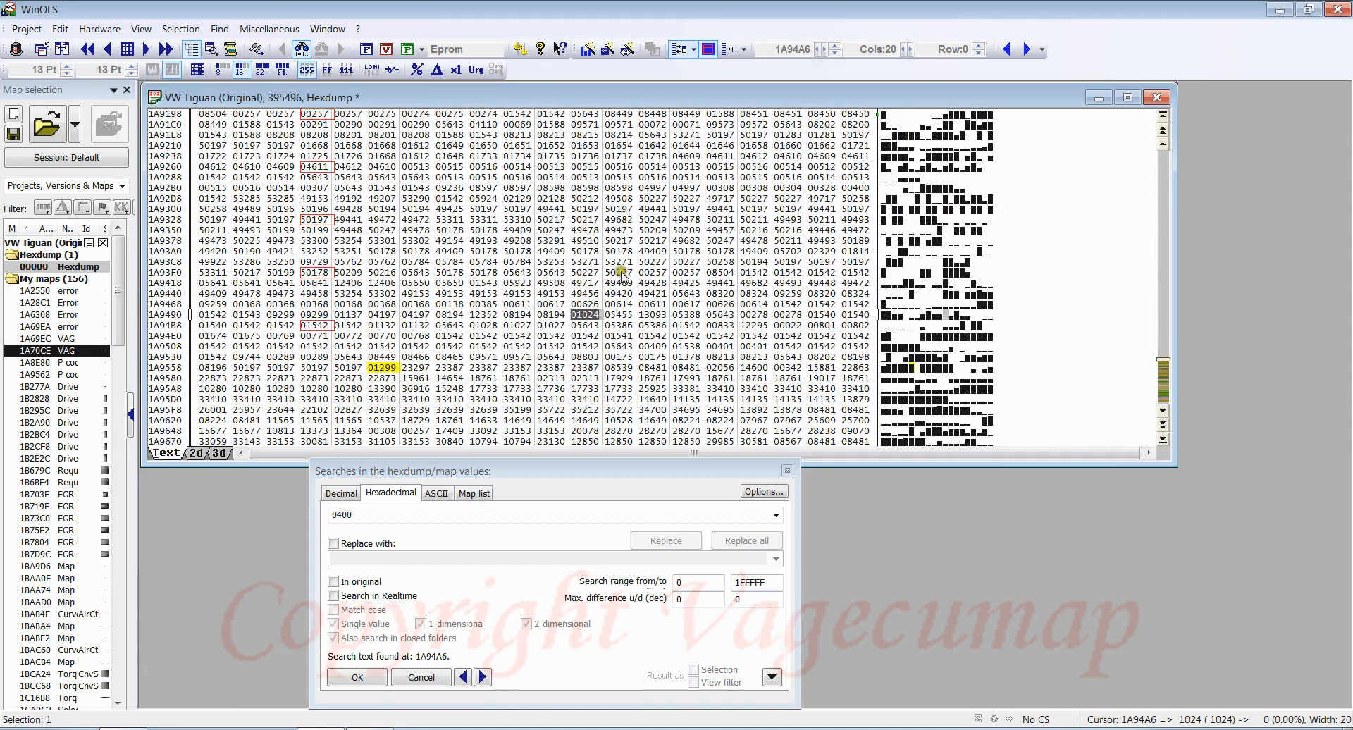
Select the 0400 match at 1A94A6 and display the hexdump values in hexadecimal.
left_click(584, 263)
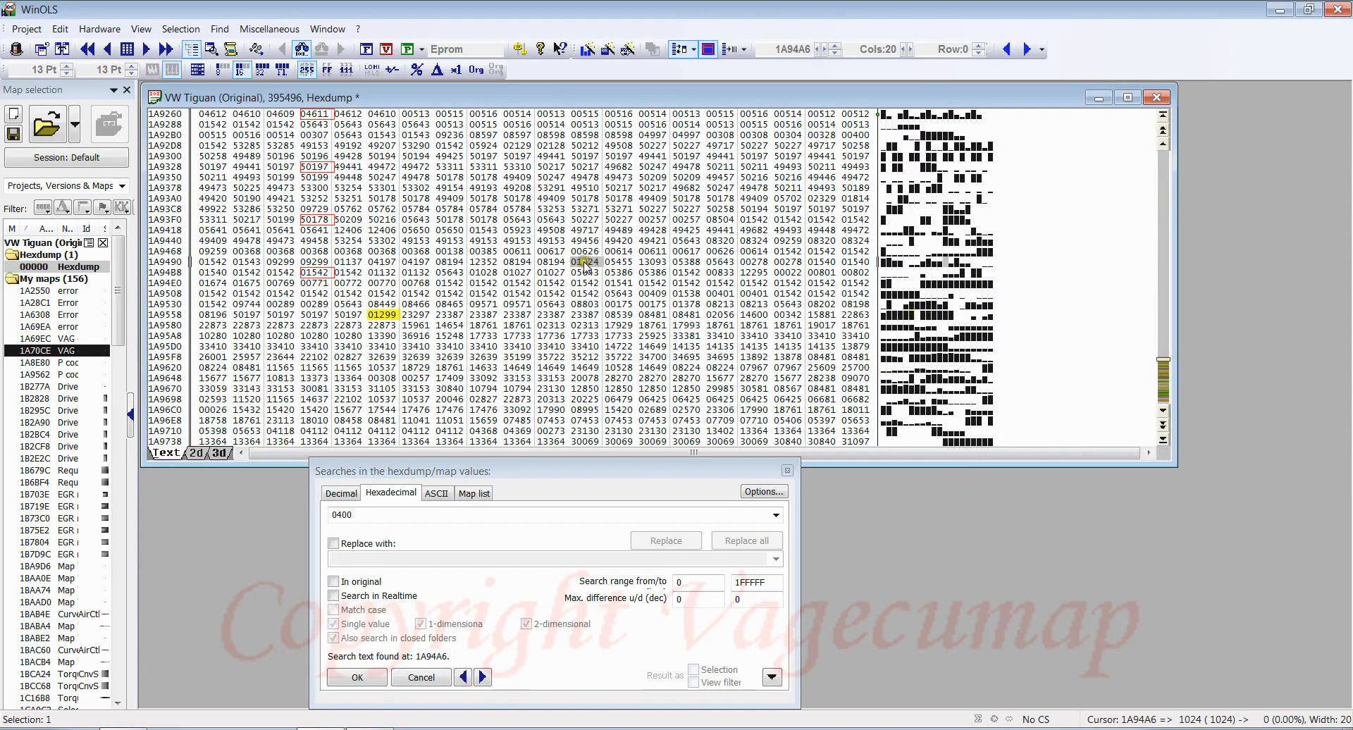
left_click(584, 265)
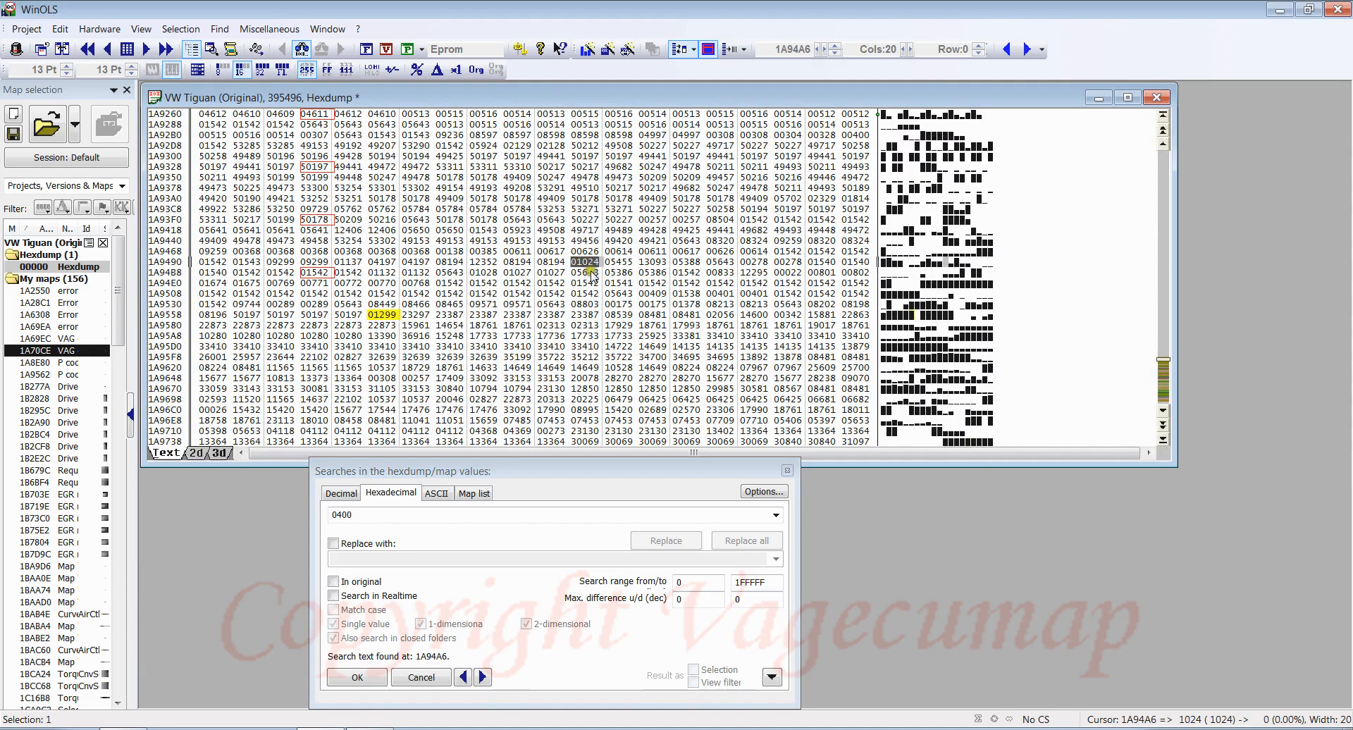
left_click(327, 69)
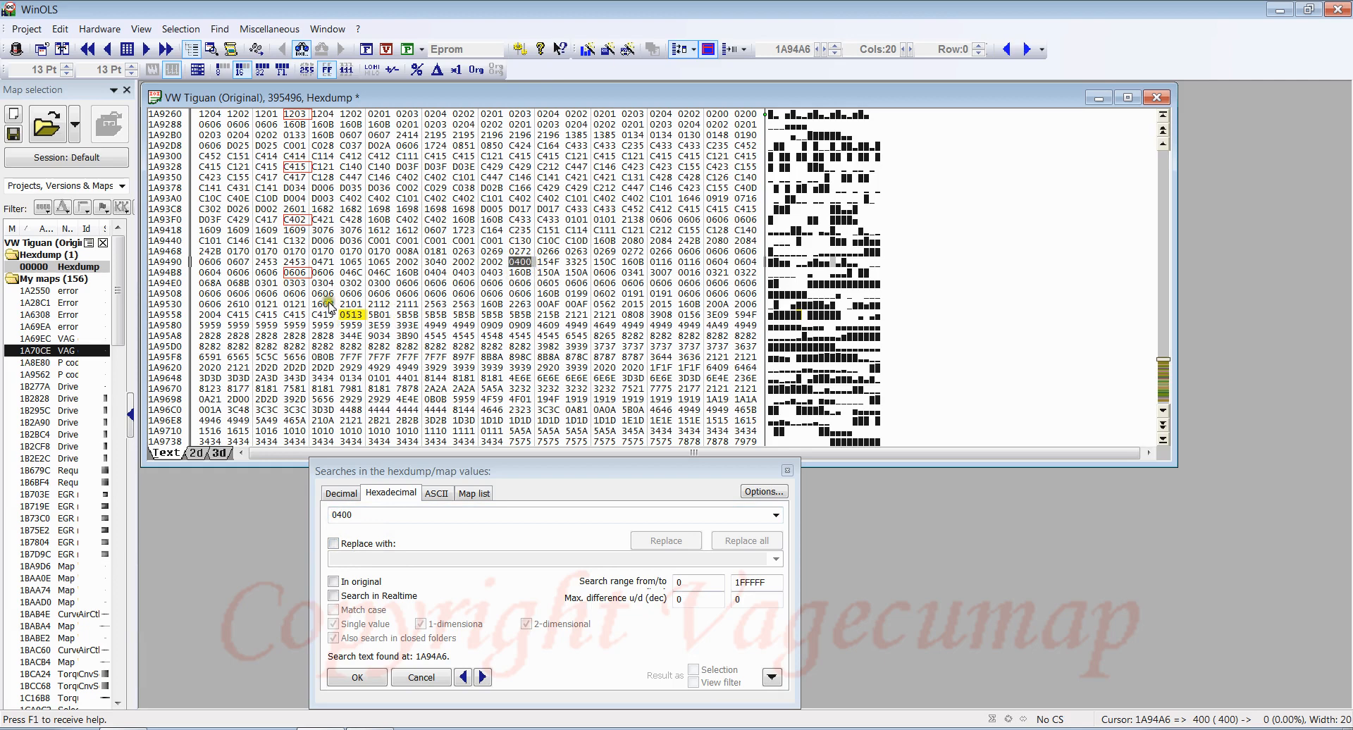
Check the highlighted boundary cells of this error block at 1A9562 and 1A8E80.
left_click(352, 315)
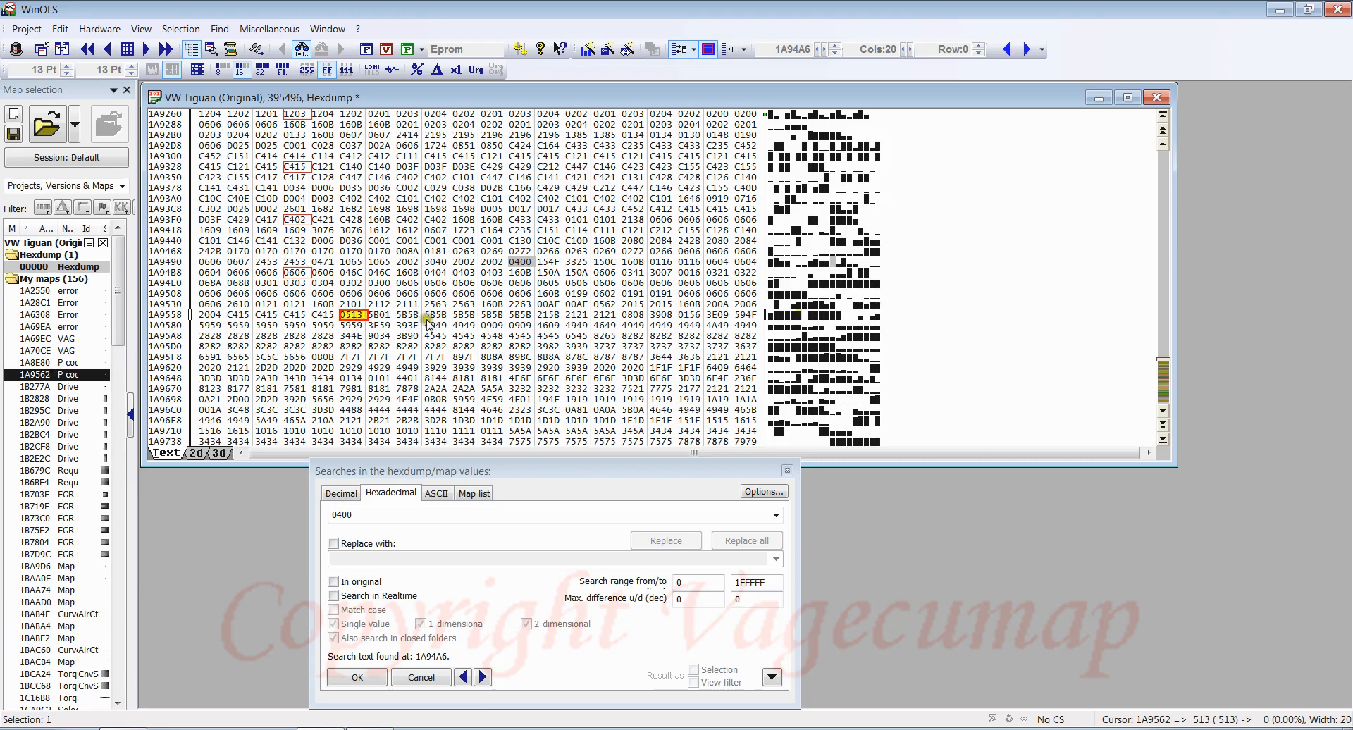
scroll(423, 324, "up", 4)
scroll(421, 325, "up", 8)
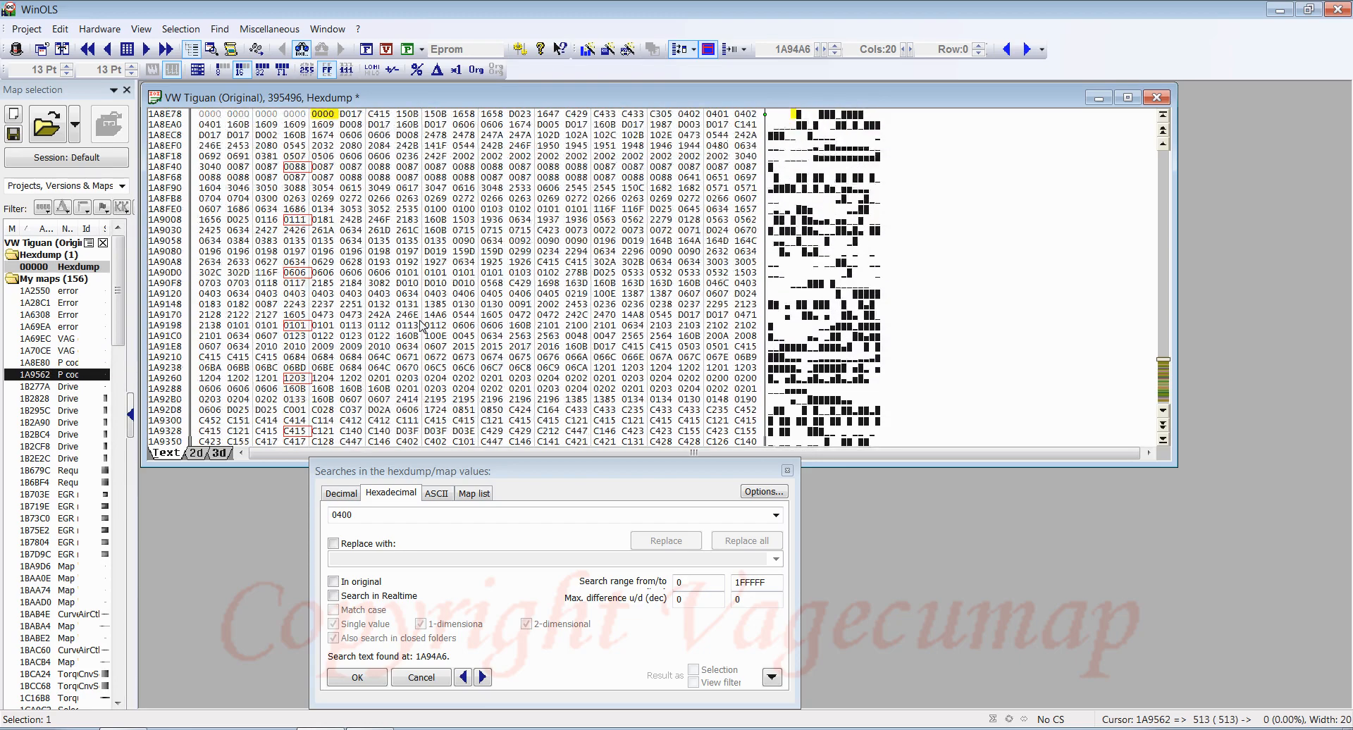
left_click(326, 230)
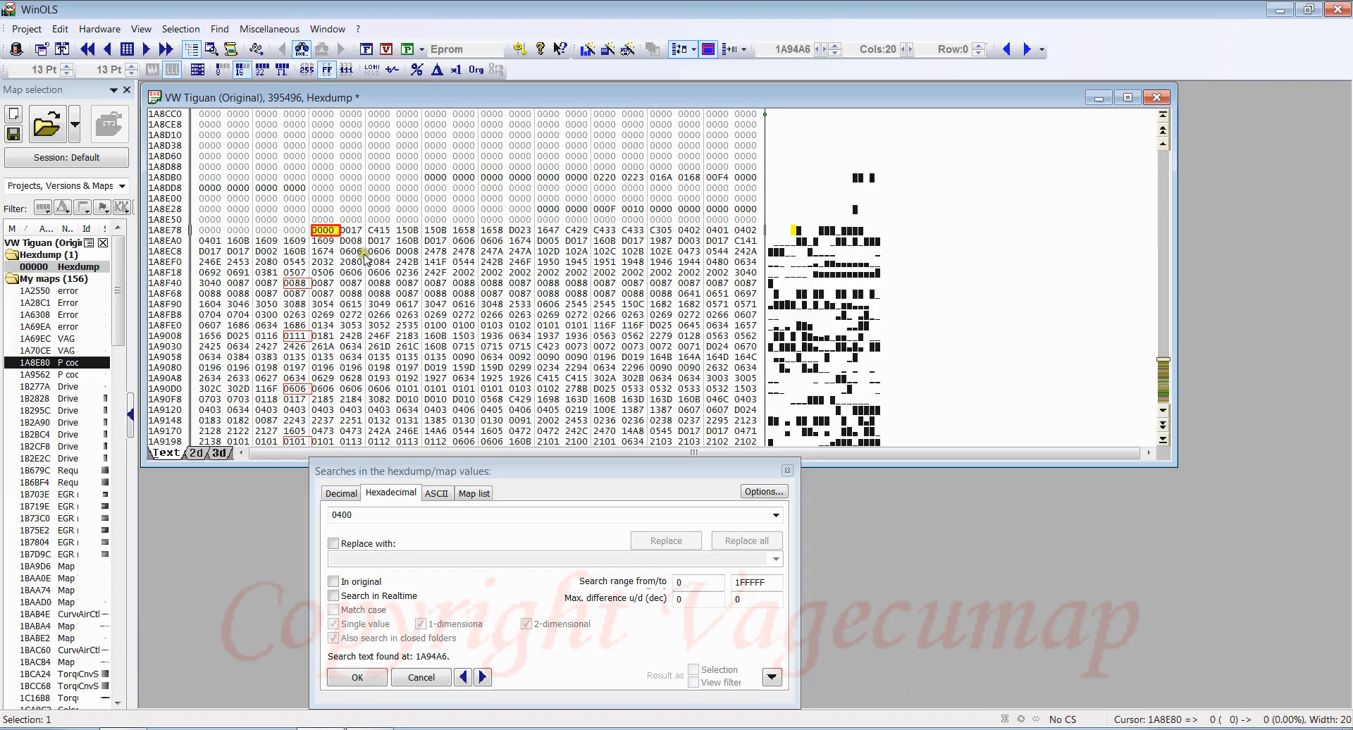
Return the hexdump values to decimal display and close the search dialog.
left_click(308, 70)
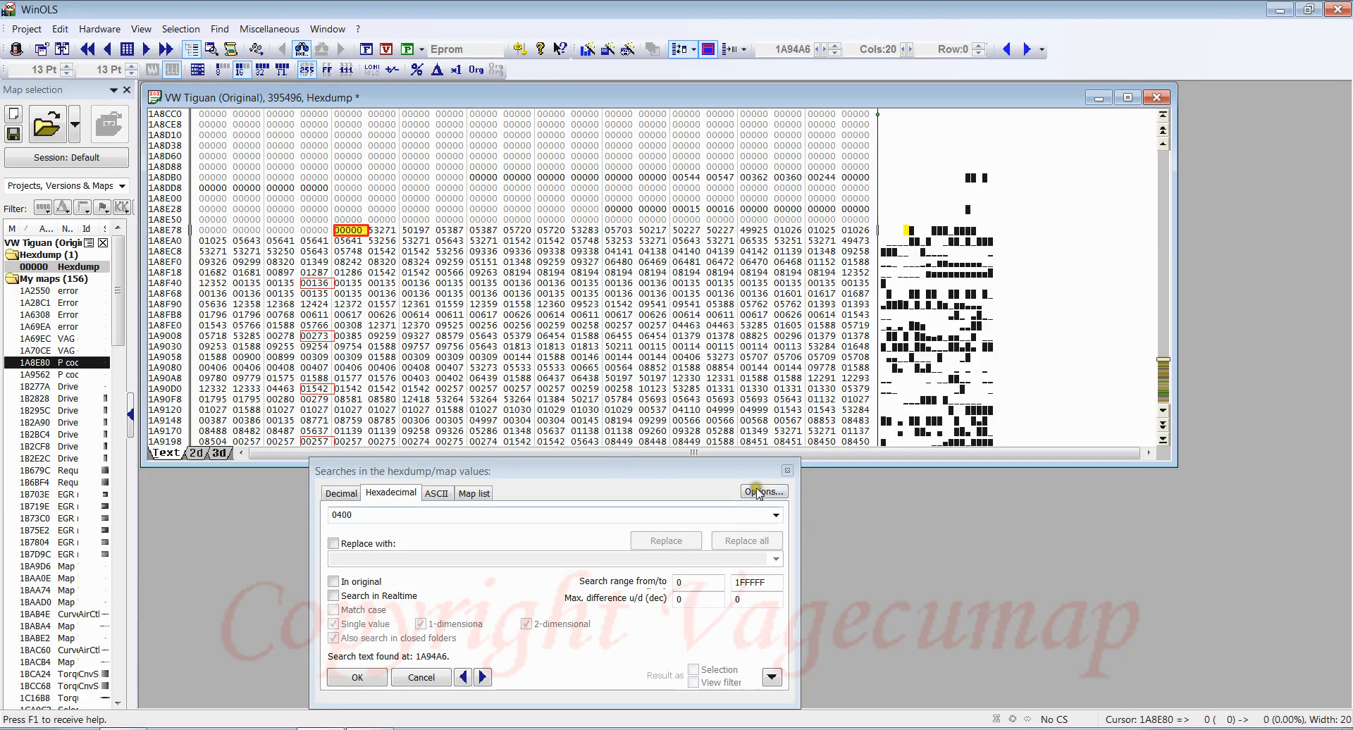
left_click(787, 470)
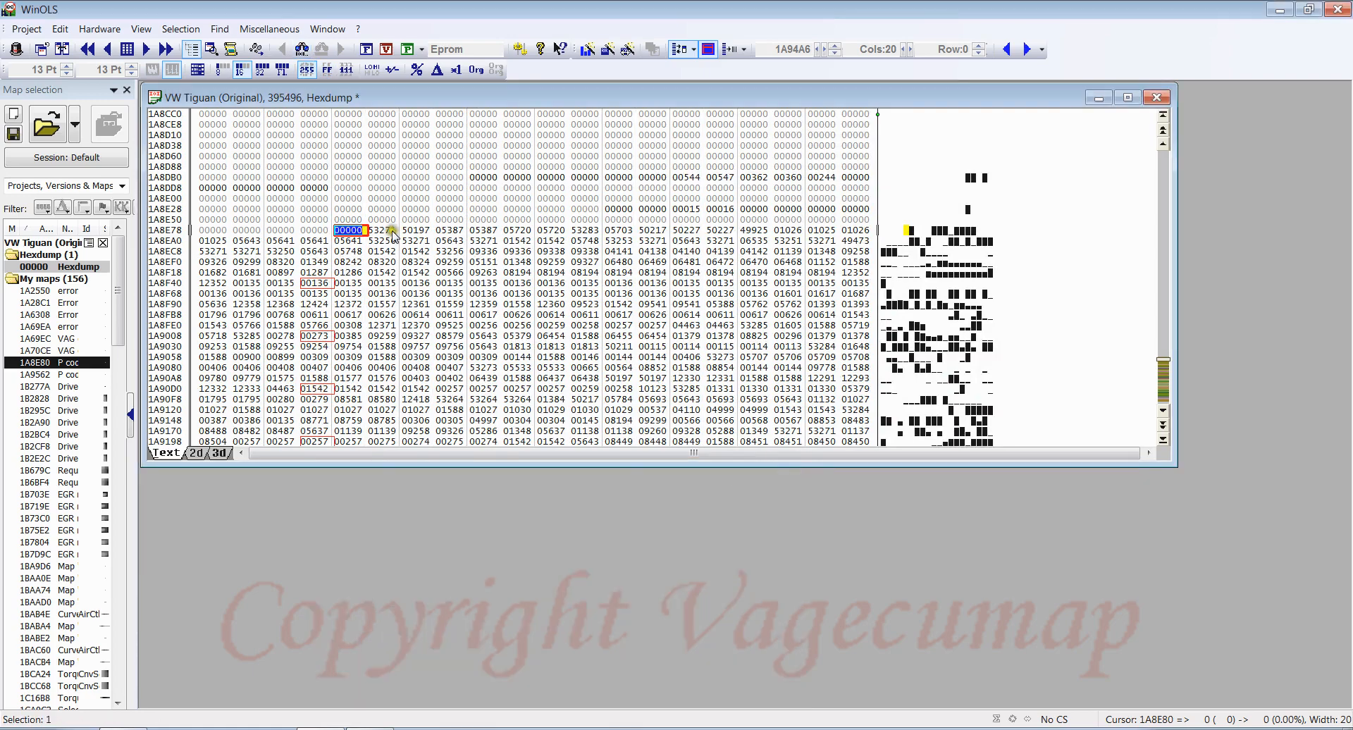
scroll(317, 395, "down", 2)
View the block in 2D, mark its extent from 1A8E80 to about 1A94A2, and return to the text view.
left_click(196, 453)
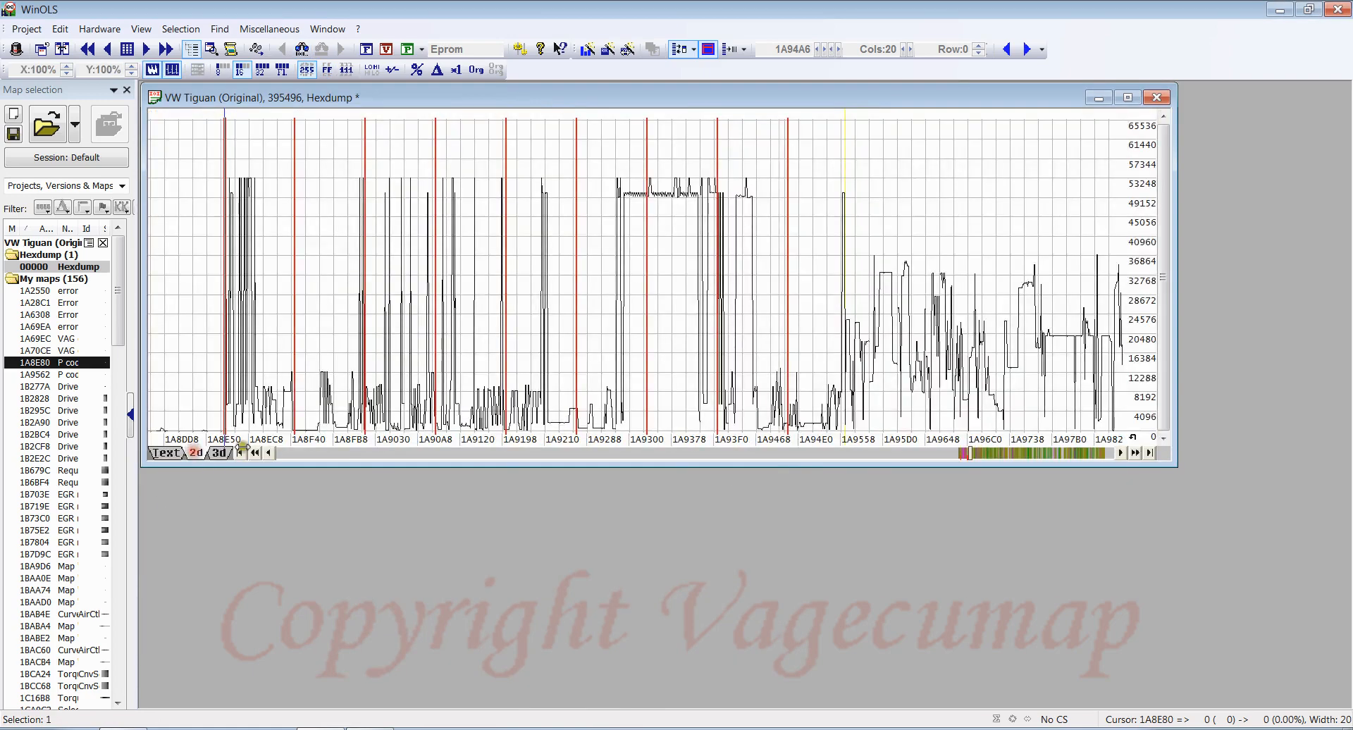
left_click(224, 336)
left_click_drag(224, 336, 779, 359)
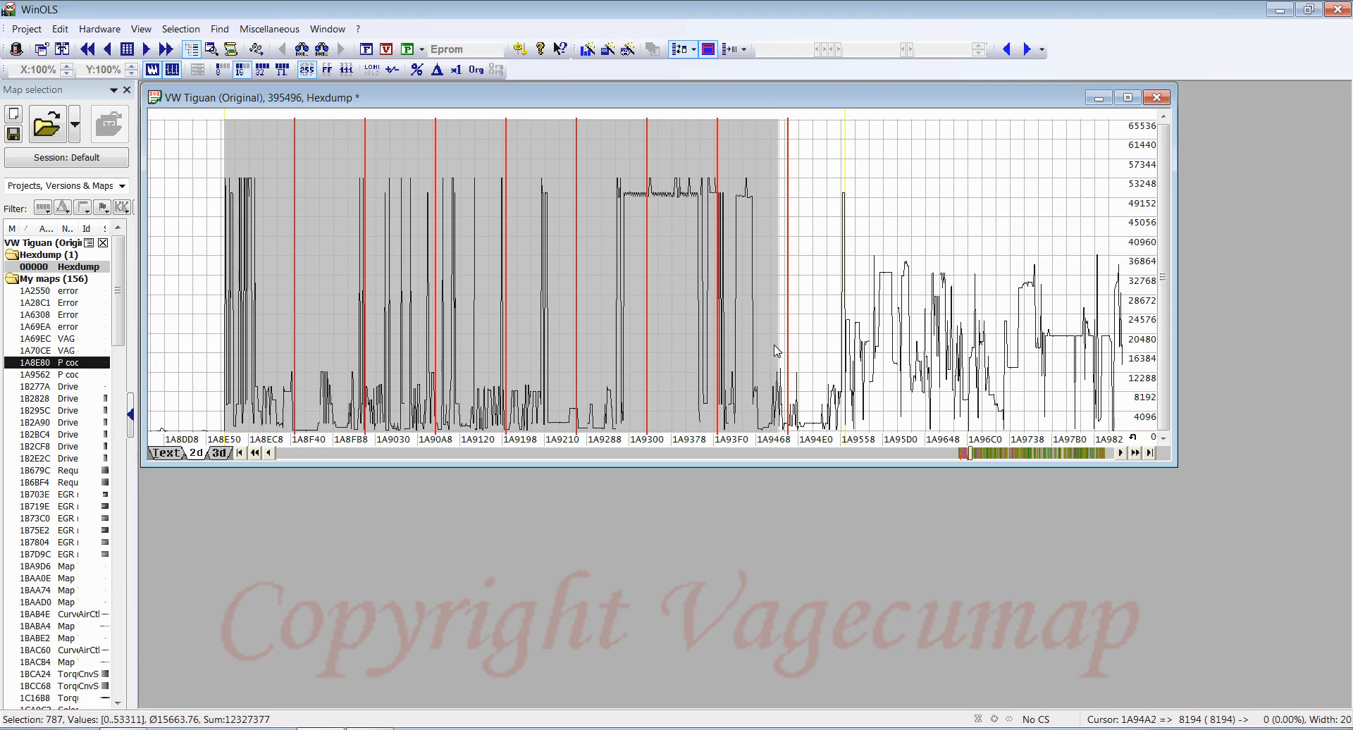
left_click(776, 350)
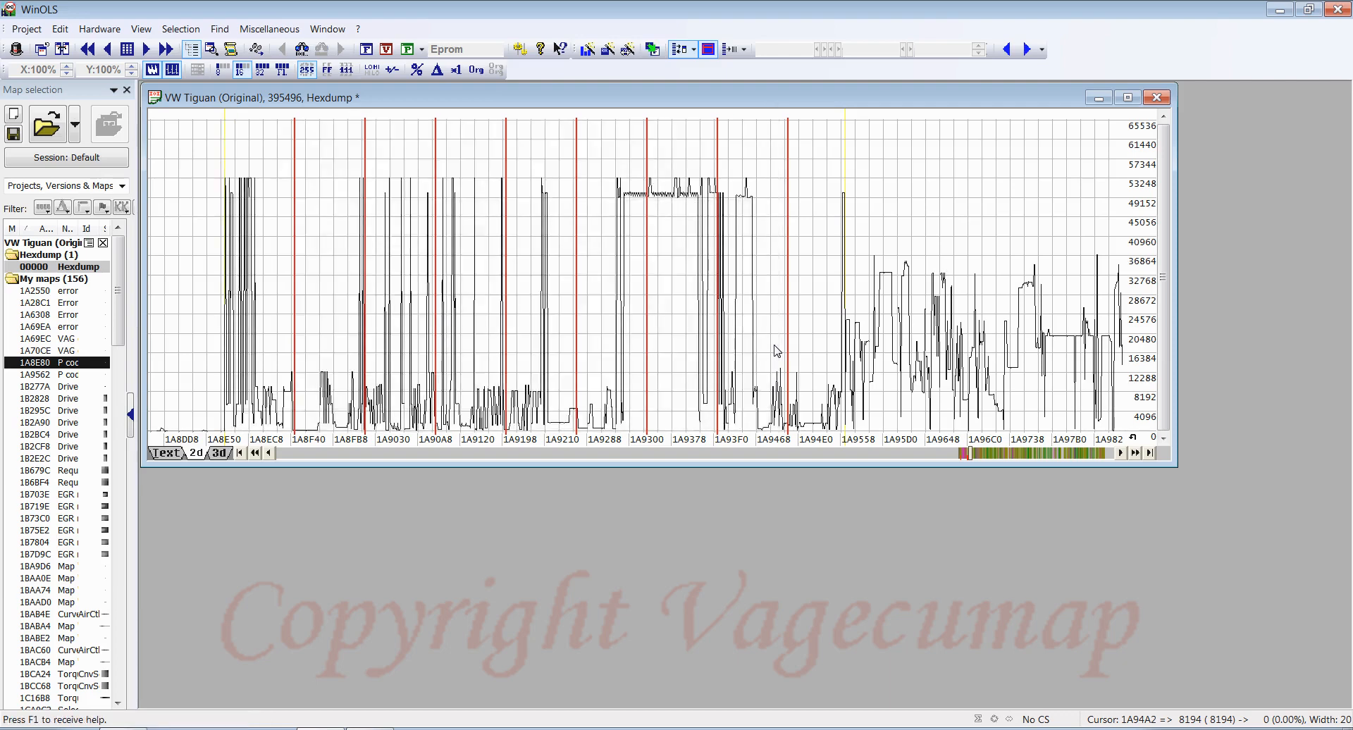
left_click(220, 373)
left_click(178, 456)
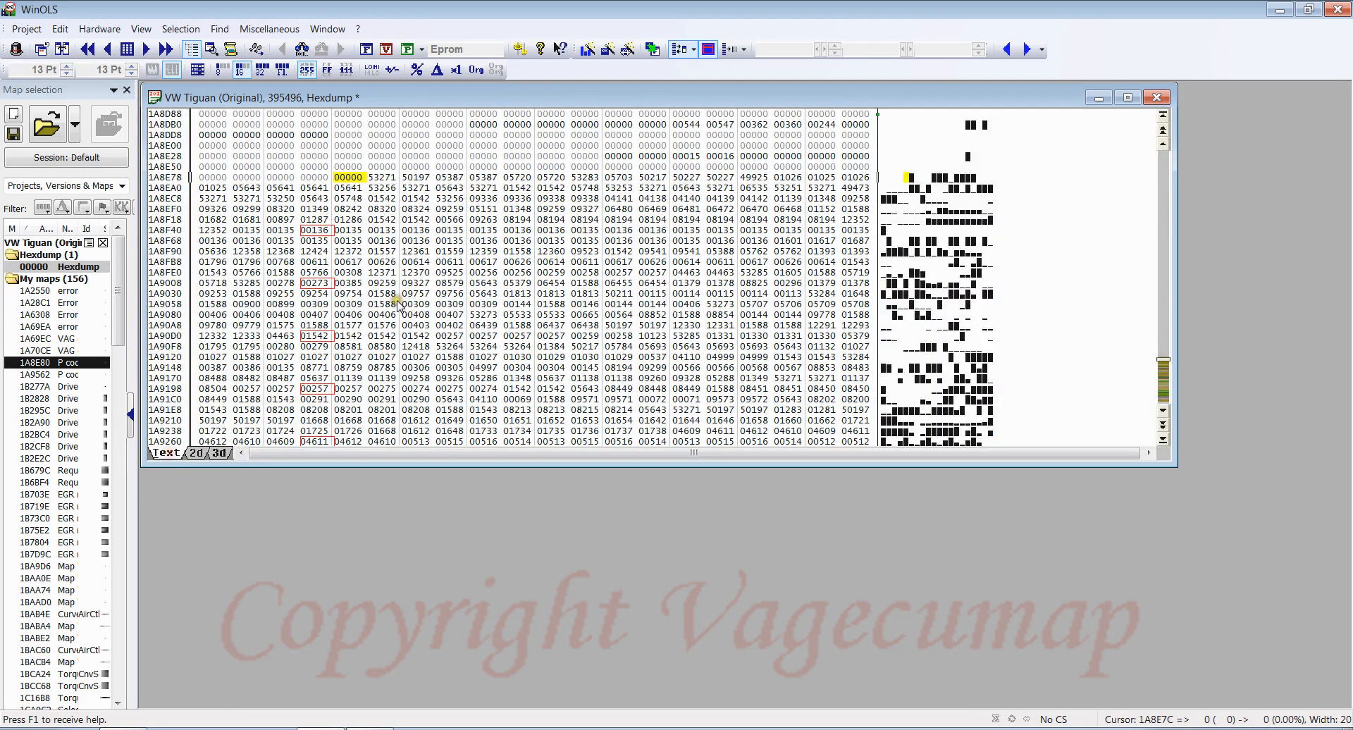
Examine the highlighted start cell at 1A8E80 against the first code value beside it at 1A8E82.
left_click(348, 178)
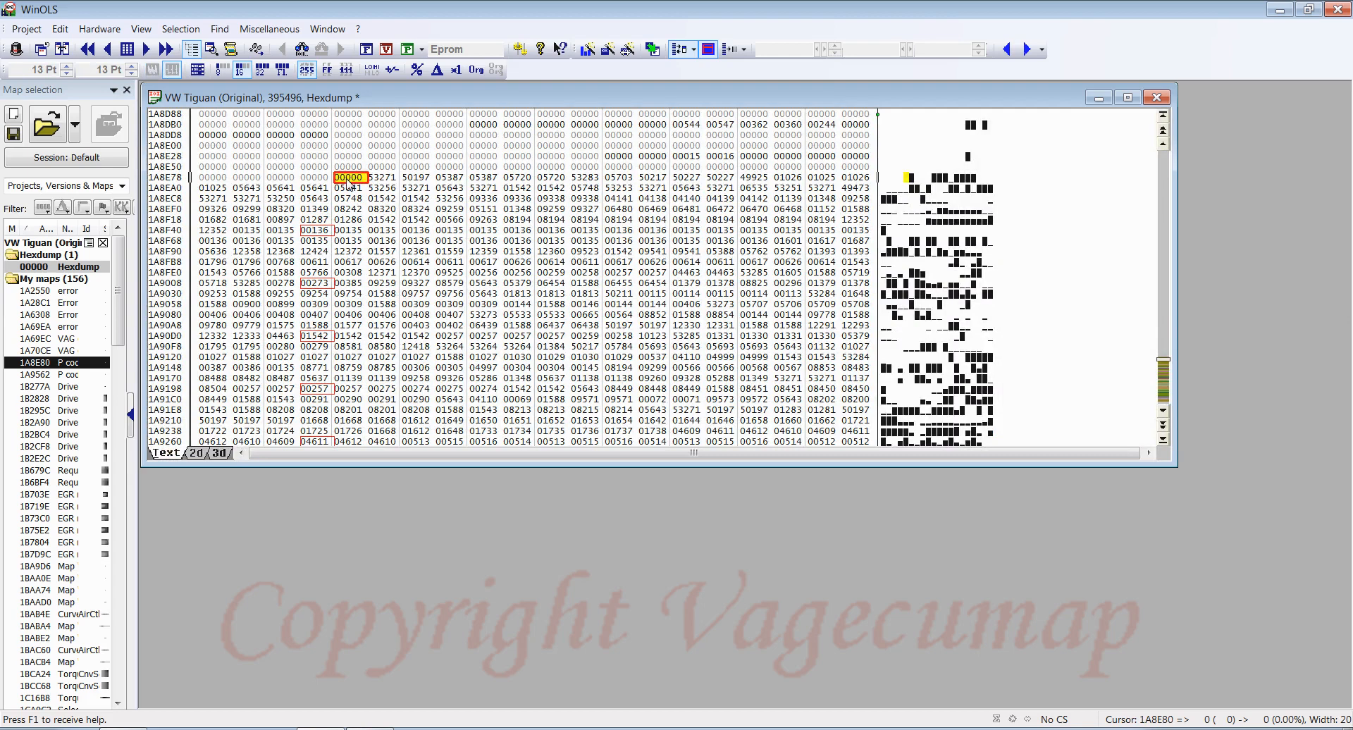
left_click(385, 179)
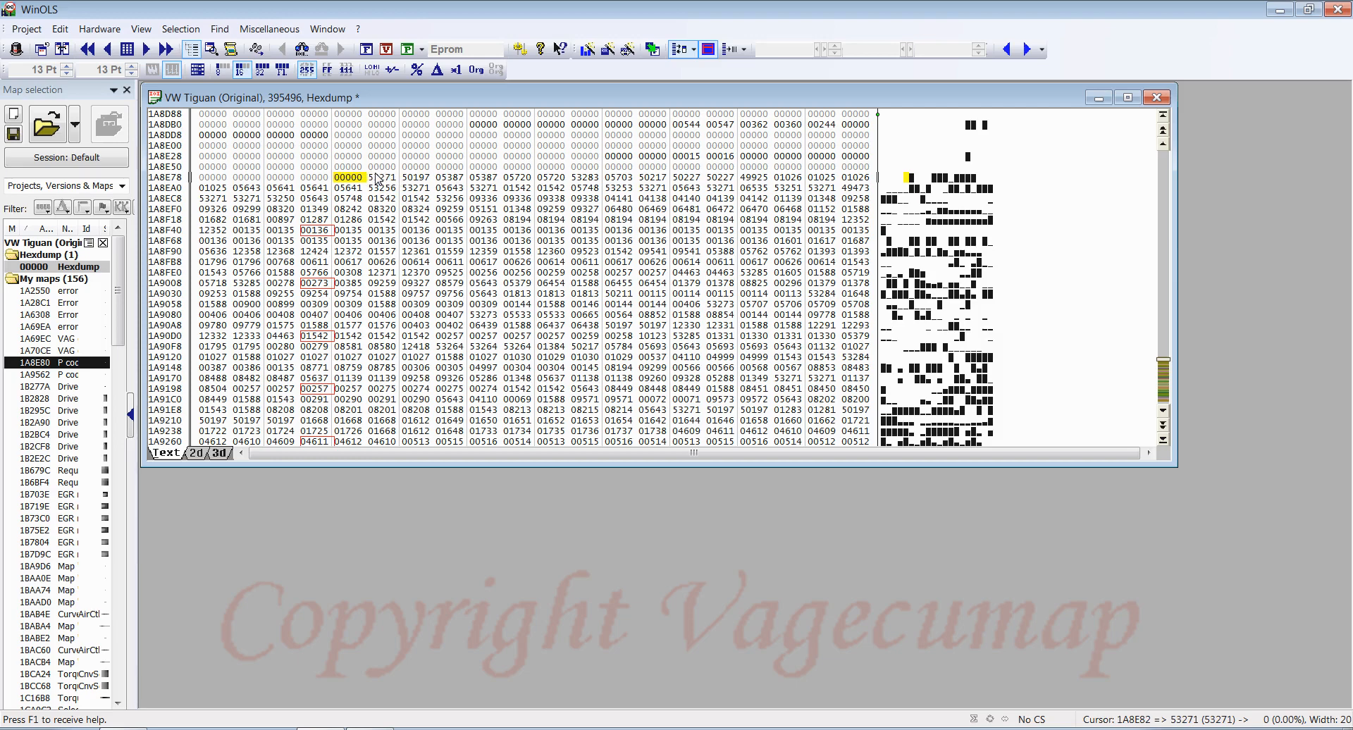
left_click(350, 179)
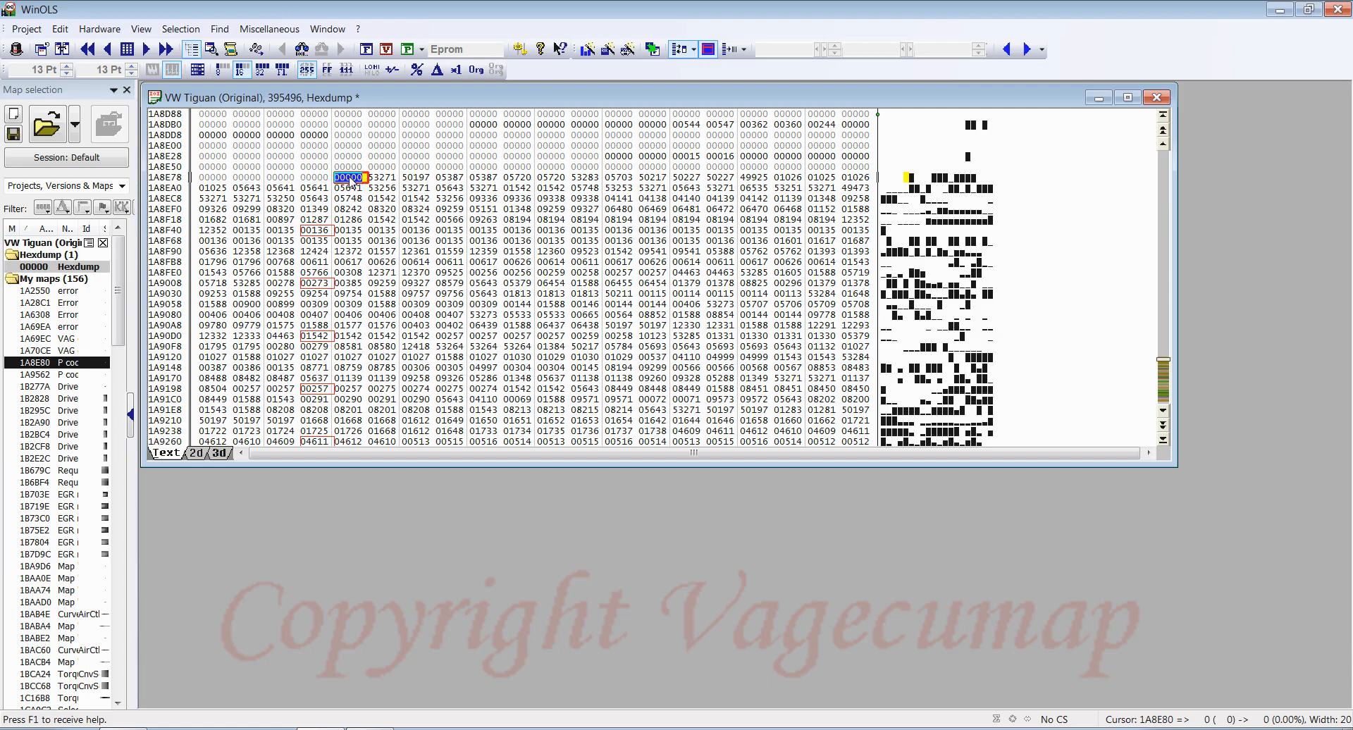
double_click(350, 177)
double_click(351, 177)
left_click(384, 177)
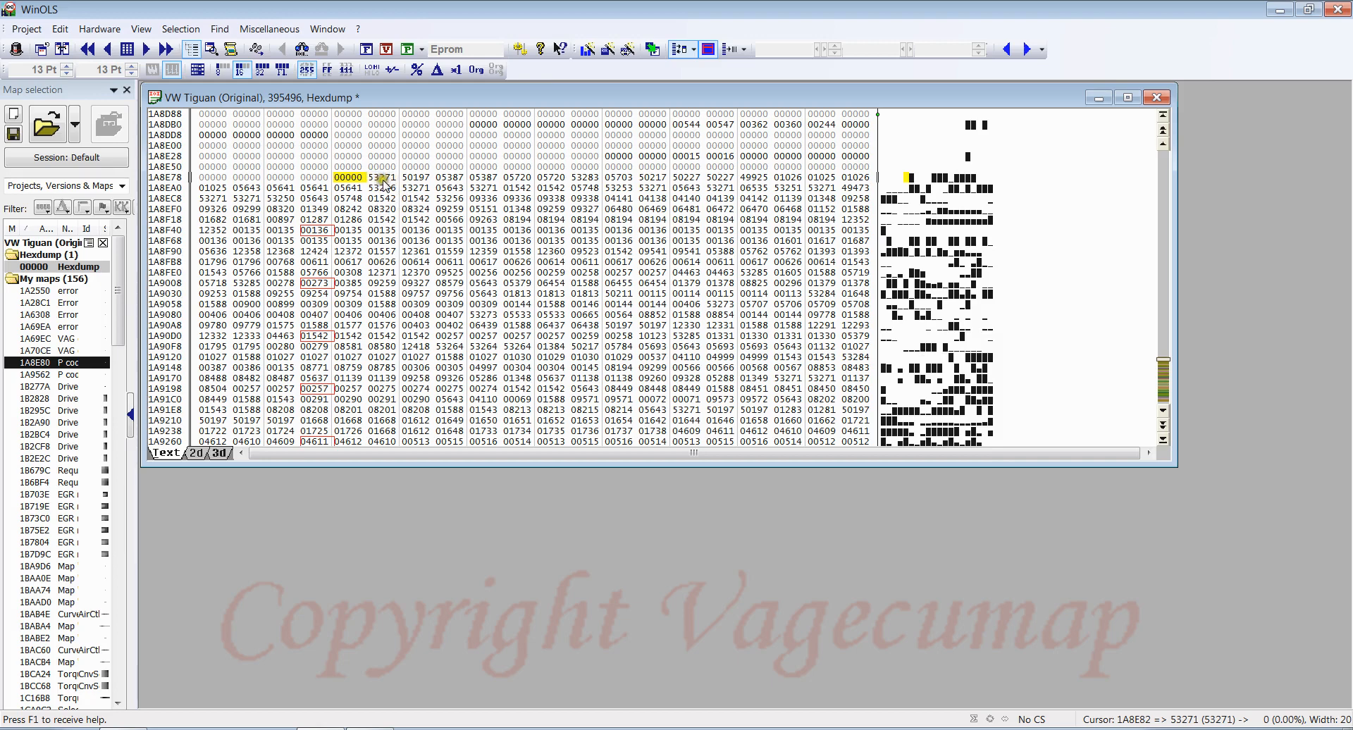
double_click(352, 178)
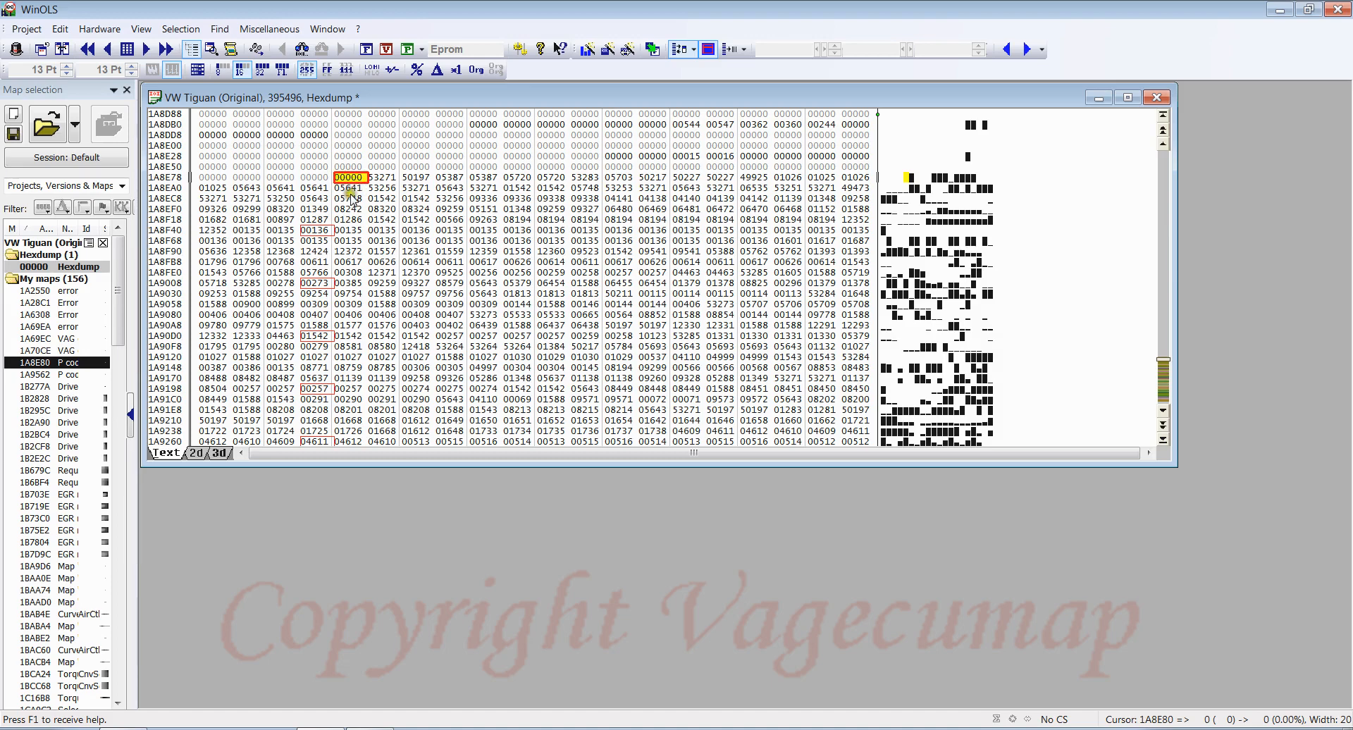
left_click(380, 178)
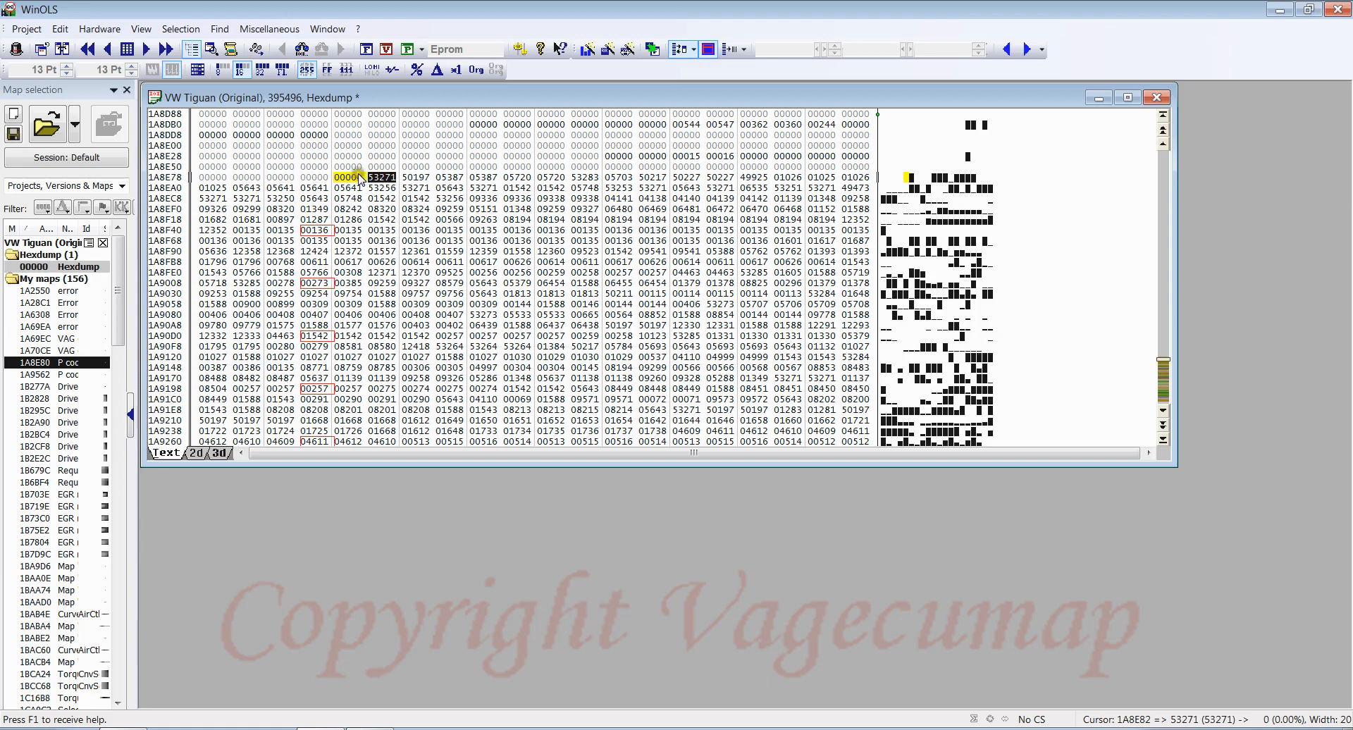
left_click(349, 177)
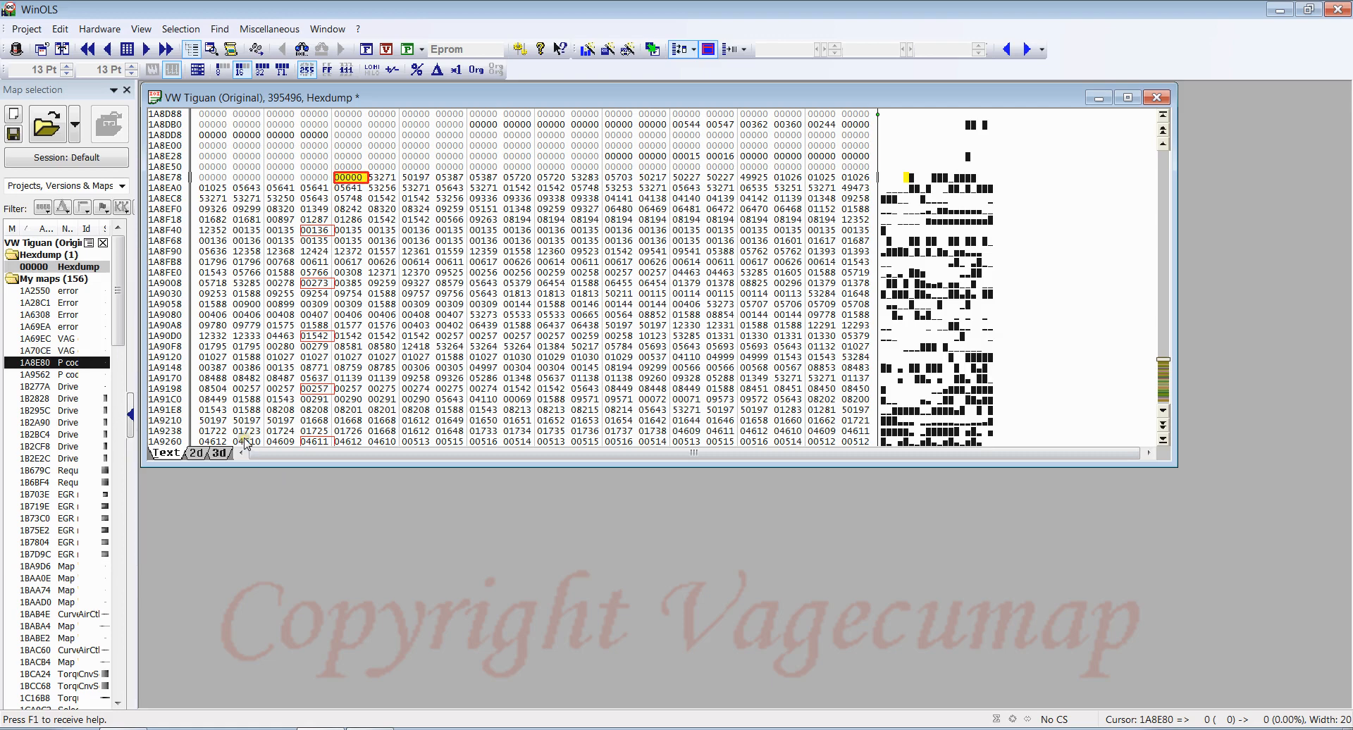
Find the start of the earlier code block near 1A69E8 in the 2D view and show it in the text view.
left_click(196, 453)
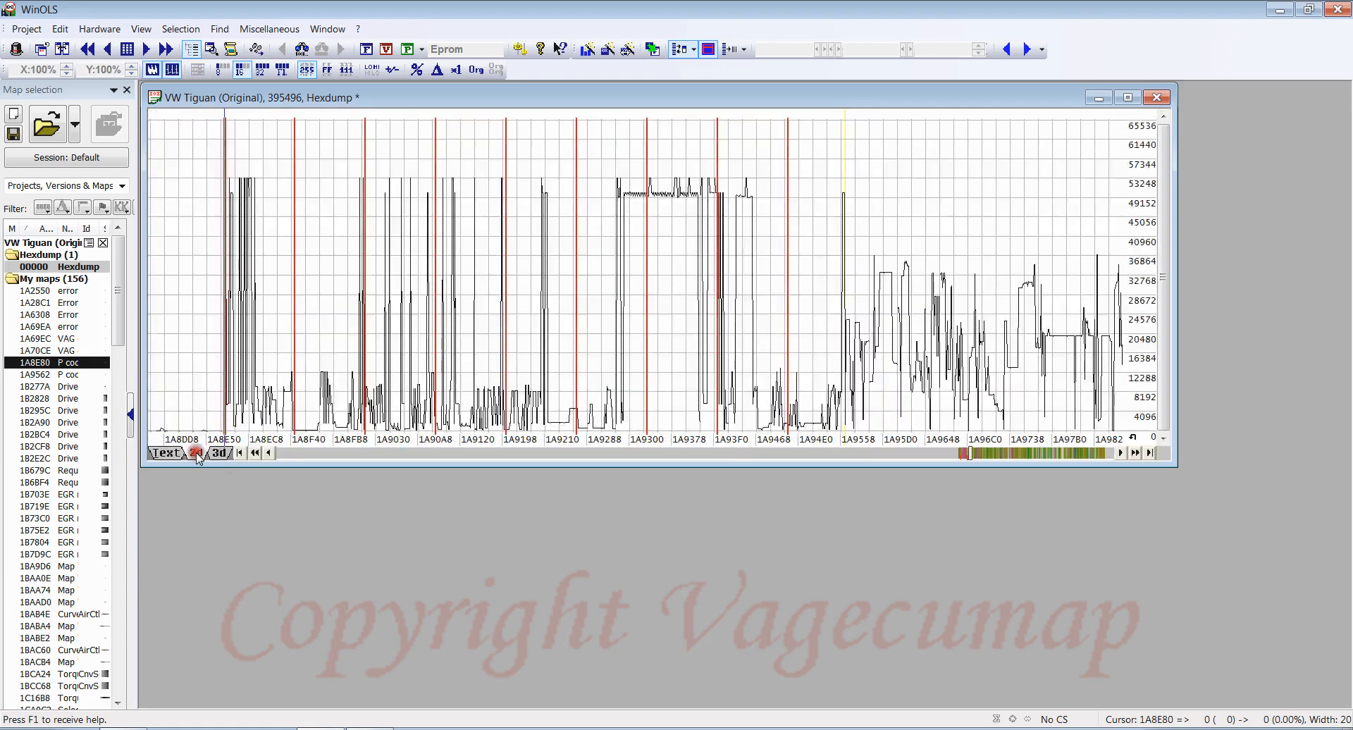
left_click(679, 454)
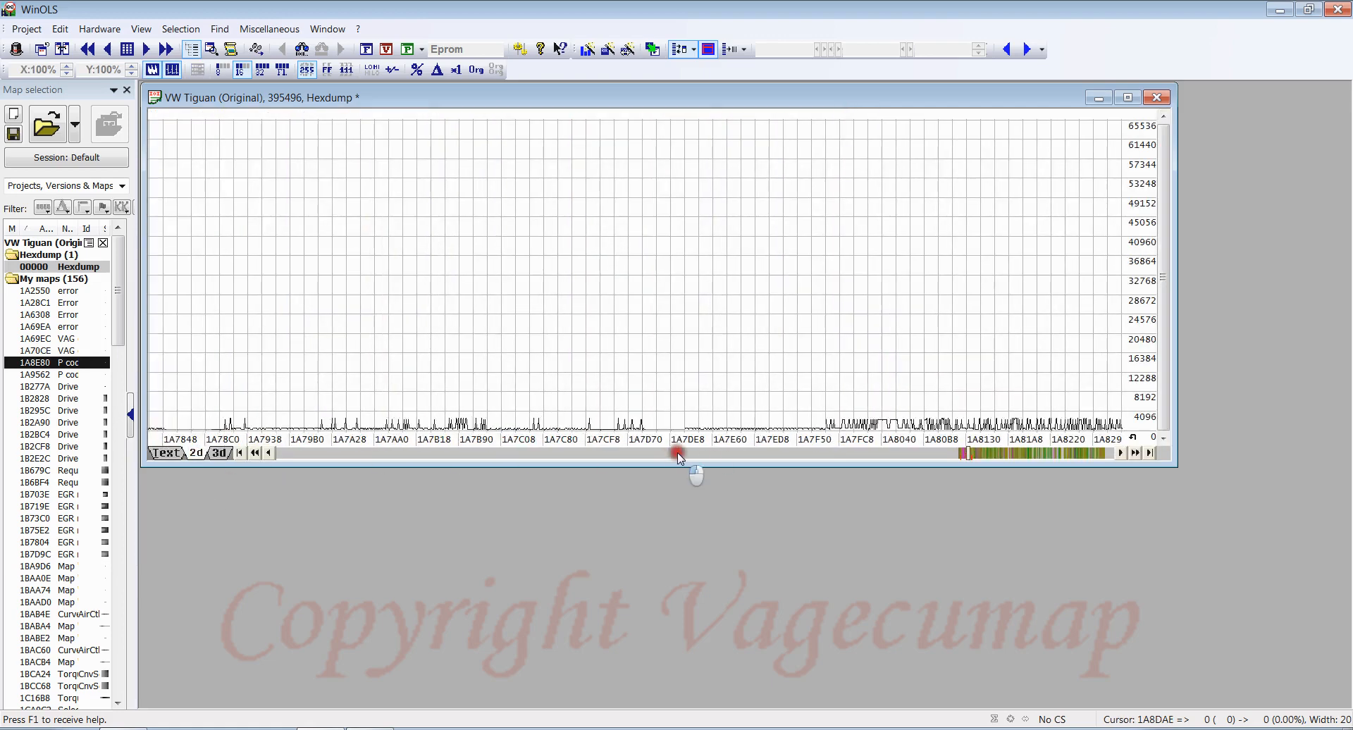
left_click(678, 454)
left_click(679, 454)
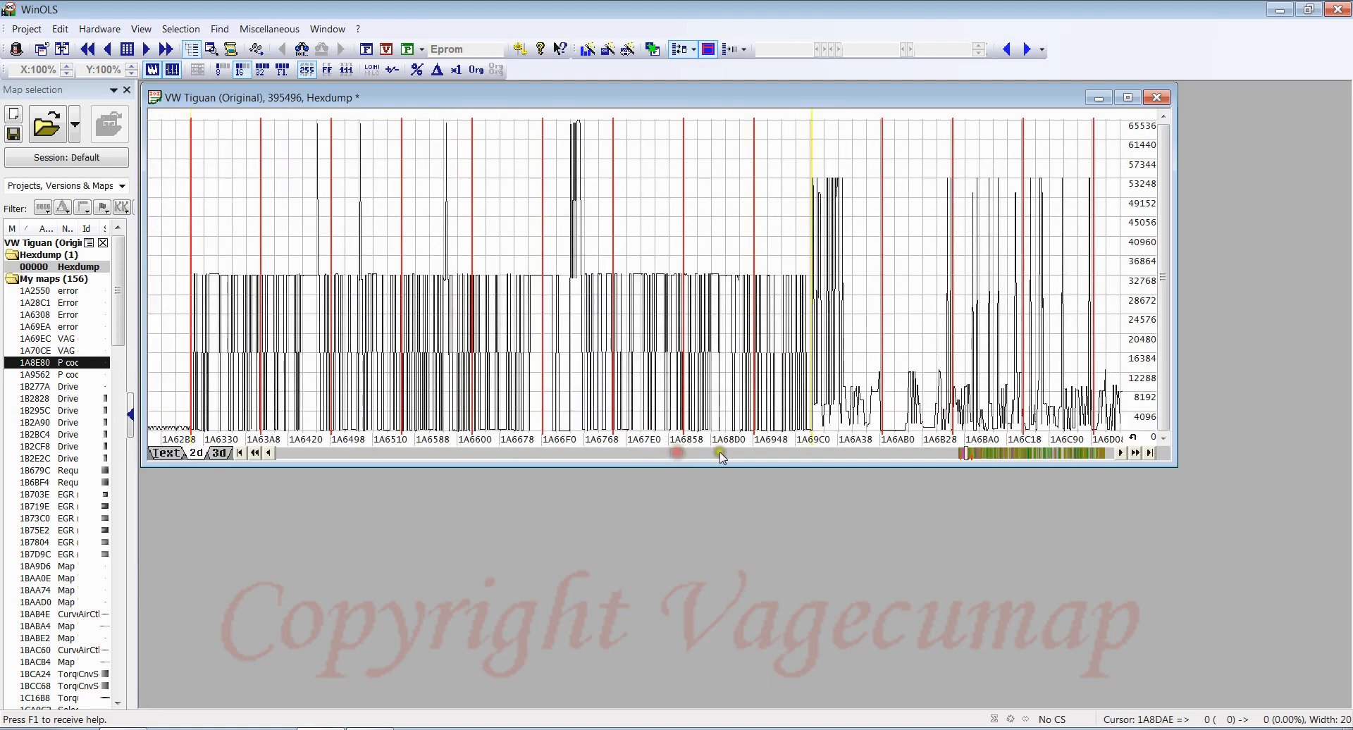
left_click(812, 374)
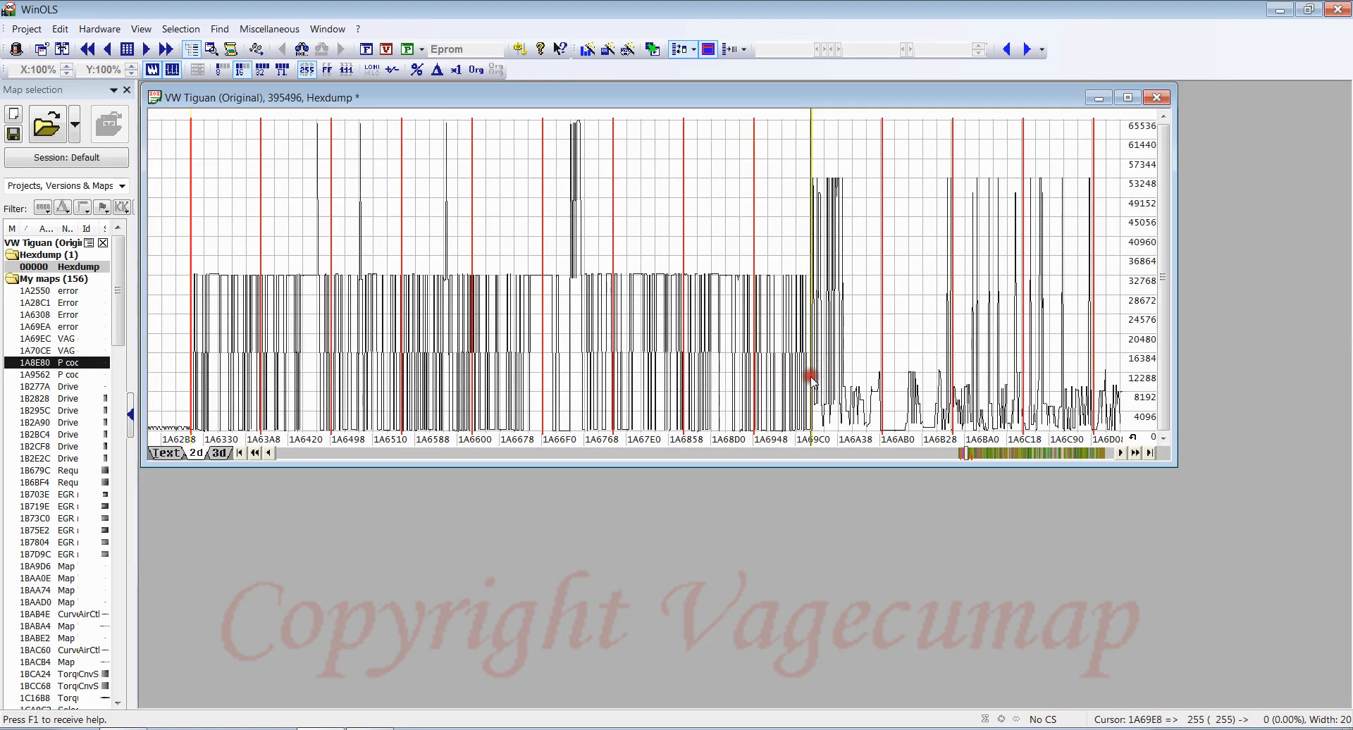
left_click(169, 453)
scroll(278, 328, "down", 4)
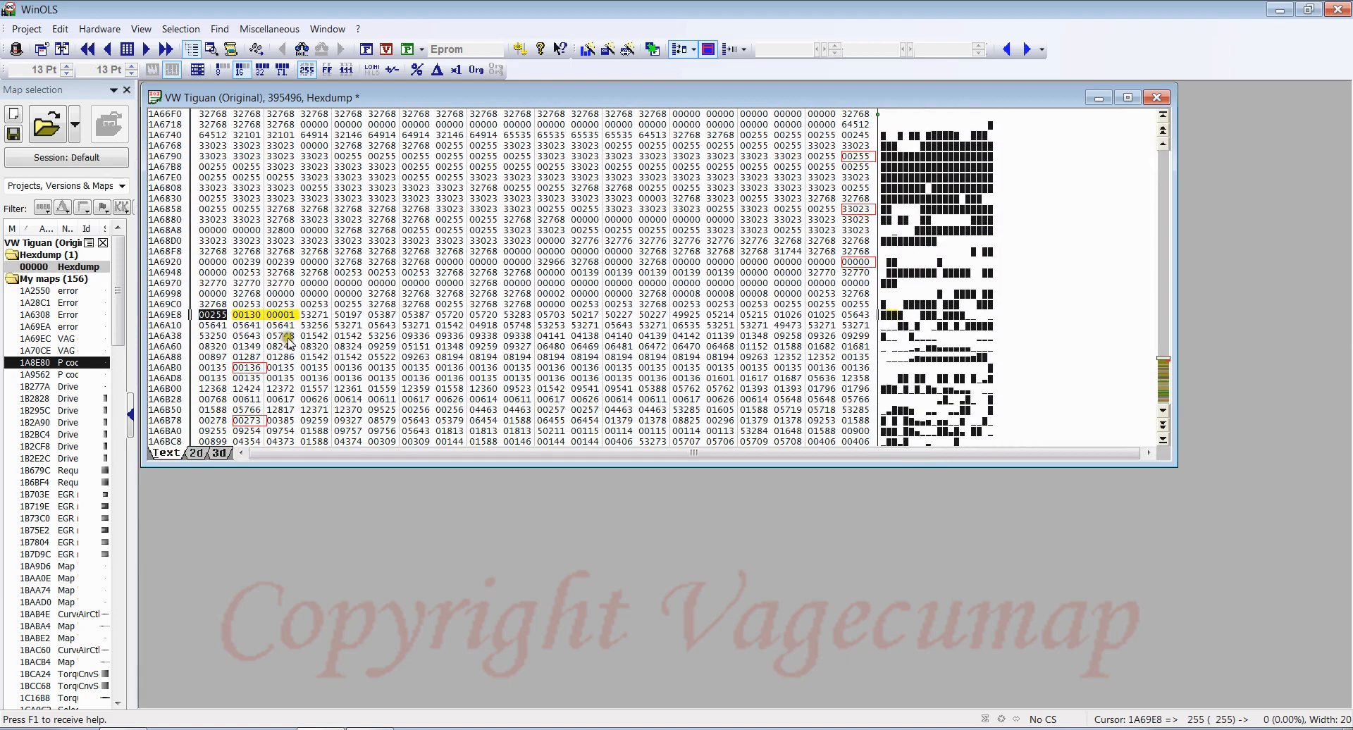
Examine the highlighted cell at 1A69EC against the first code value beside it at 1A69EE.
left_click(282, 314)
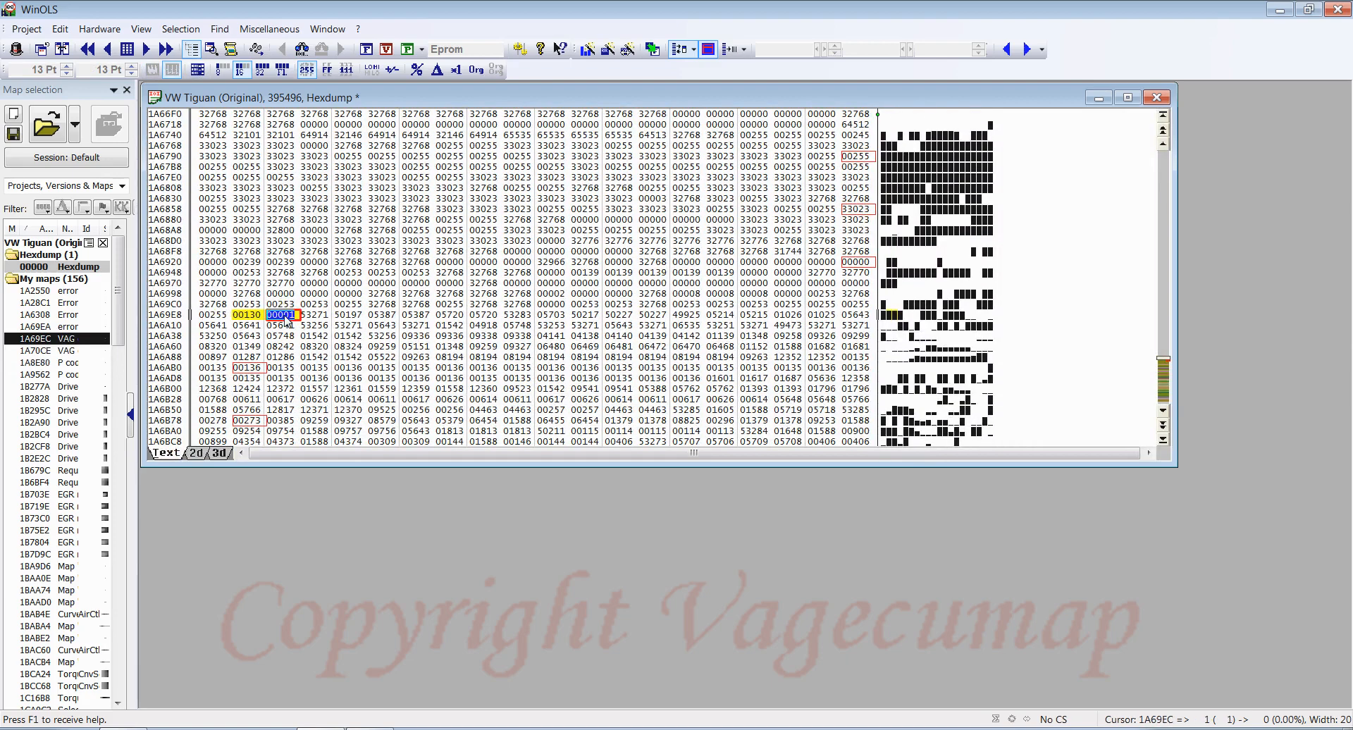
double_click(296, 316)
left_click(310, 314)
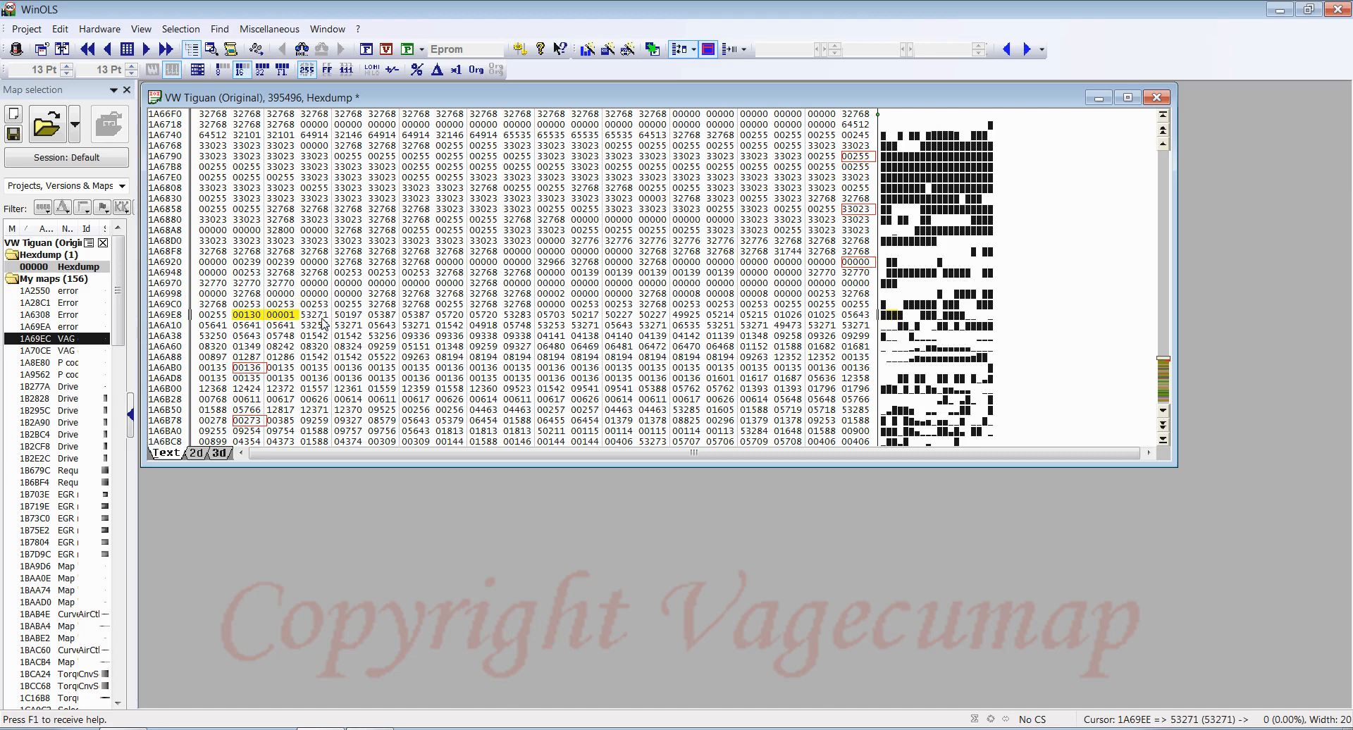
left_click(280, 314)
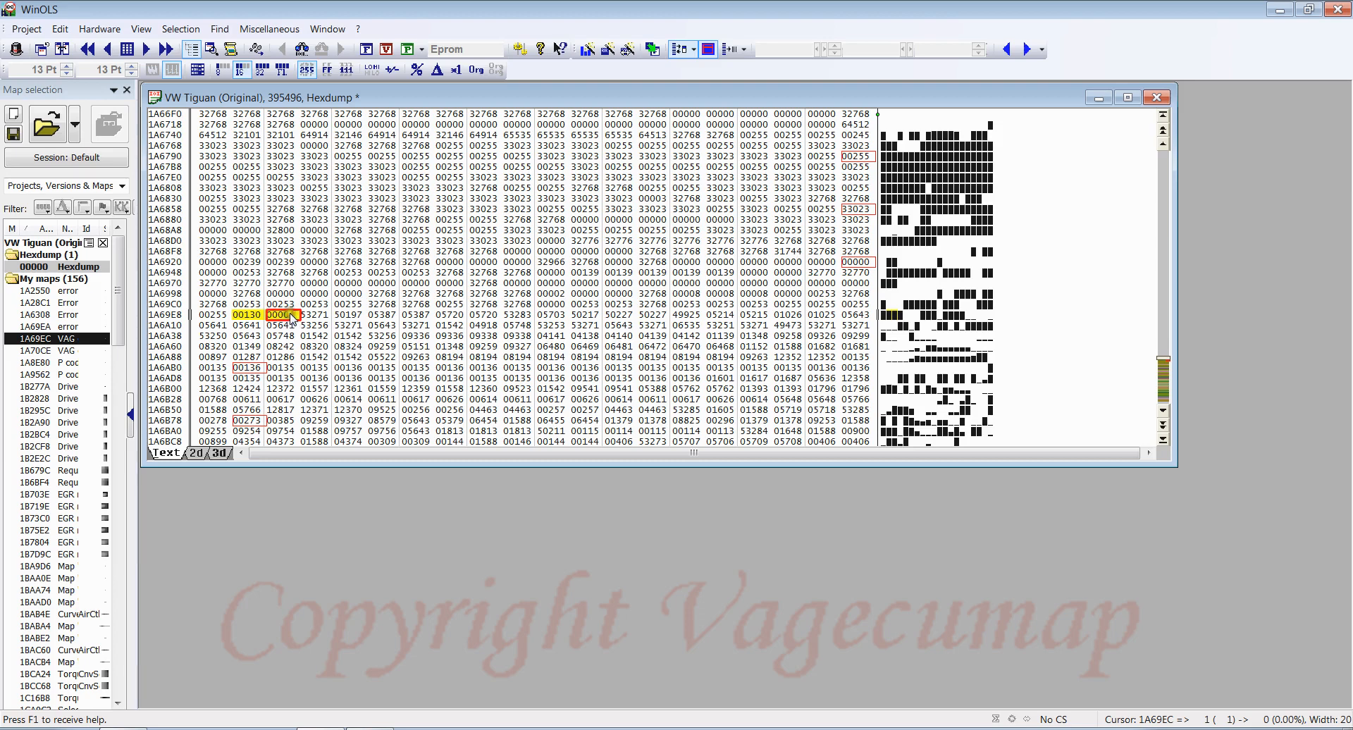
left_click(315, 315)
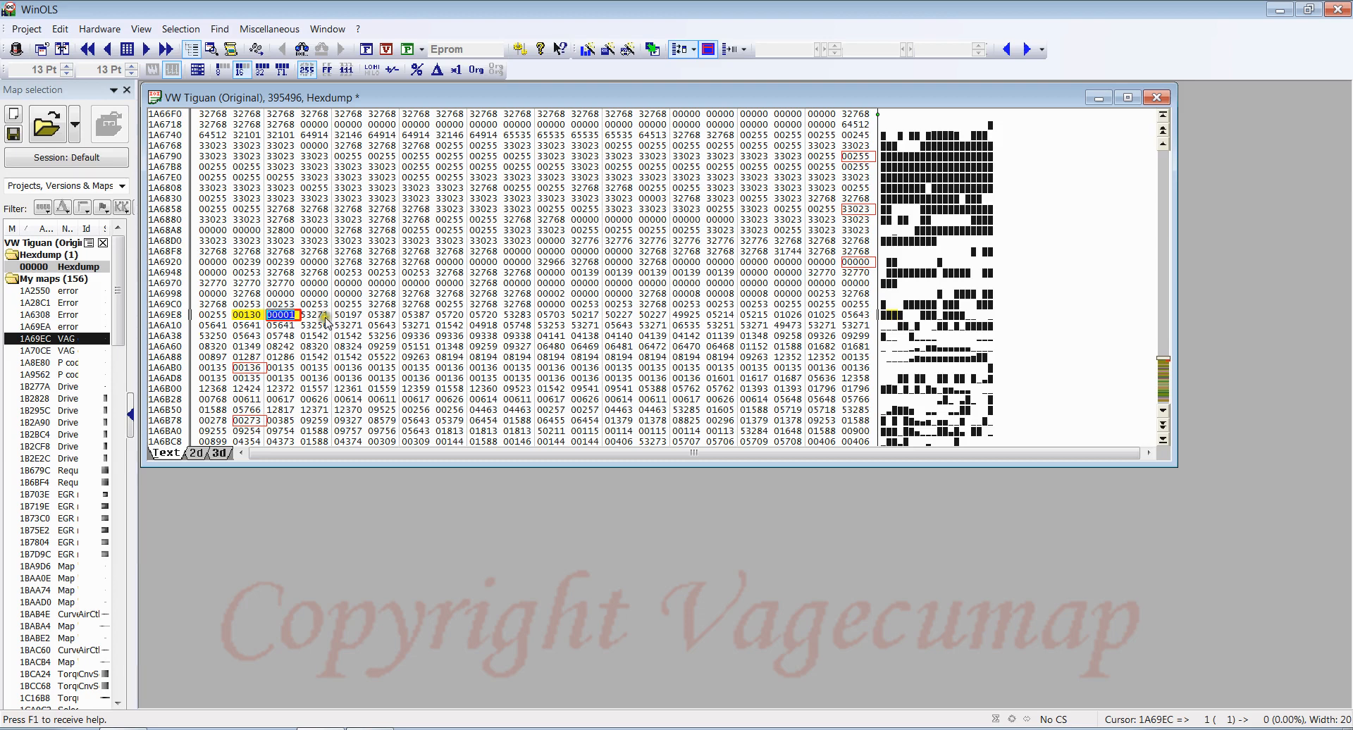
left_click(285, 316)
left_click(316, 316)
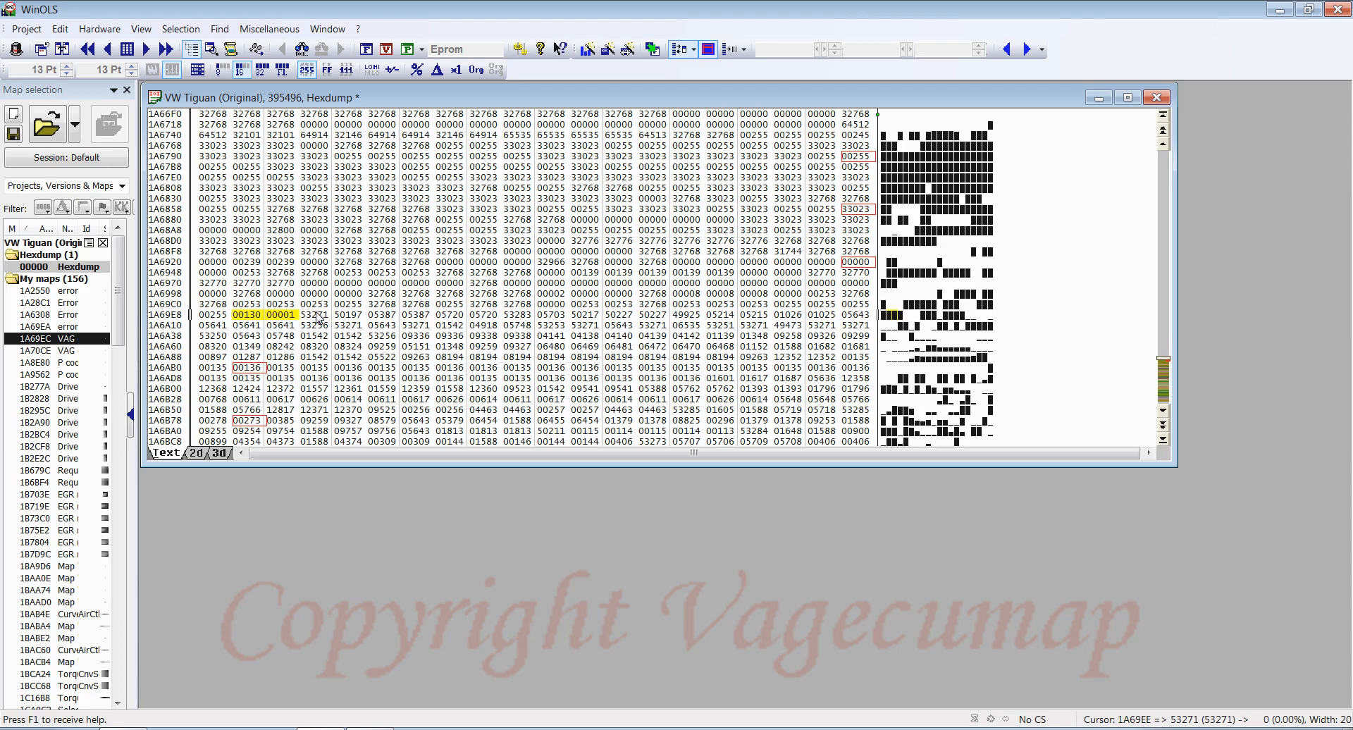
double_click(289, 317)
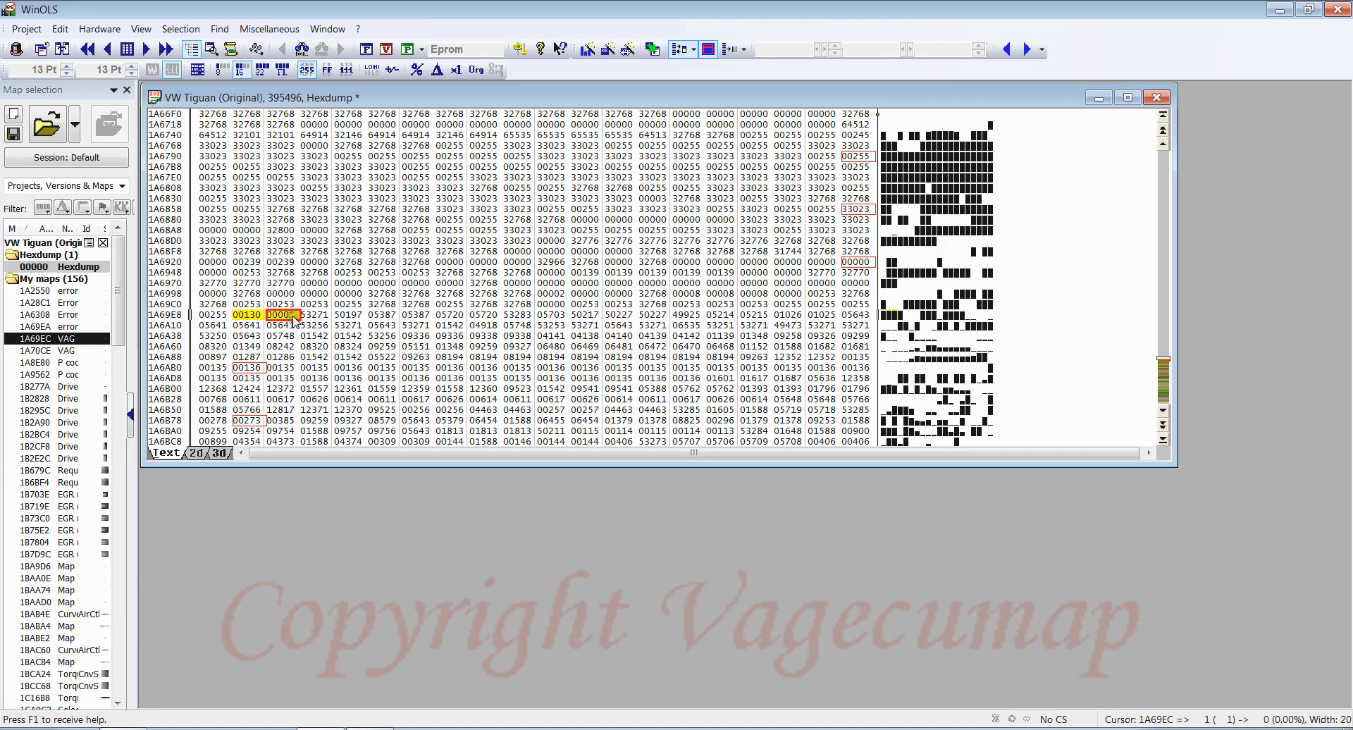
Shift the hexdump alignment by two cells so that the highlighted cell at 1A69EC begins its row.
key("ctrl+Left")
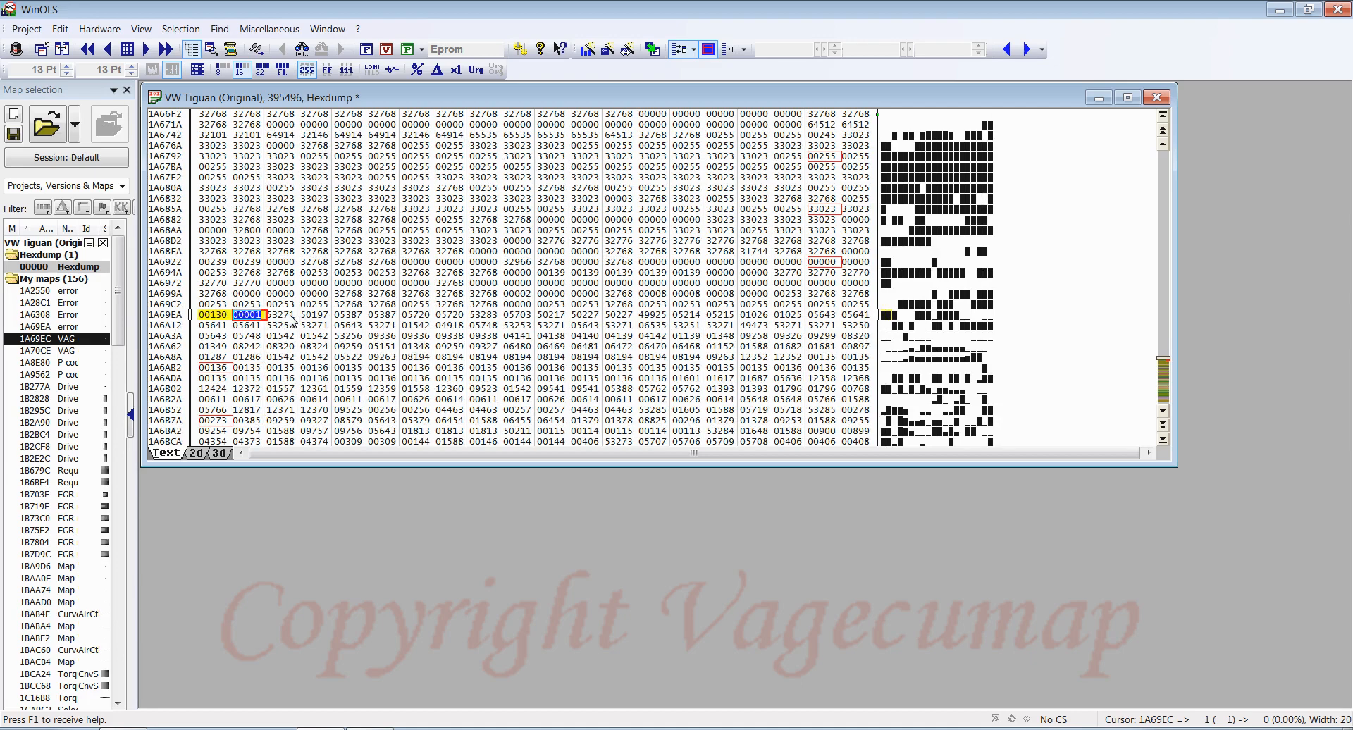
key("ctrl+Left")
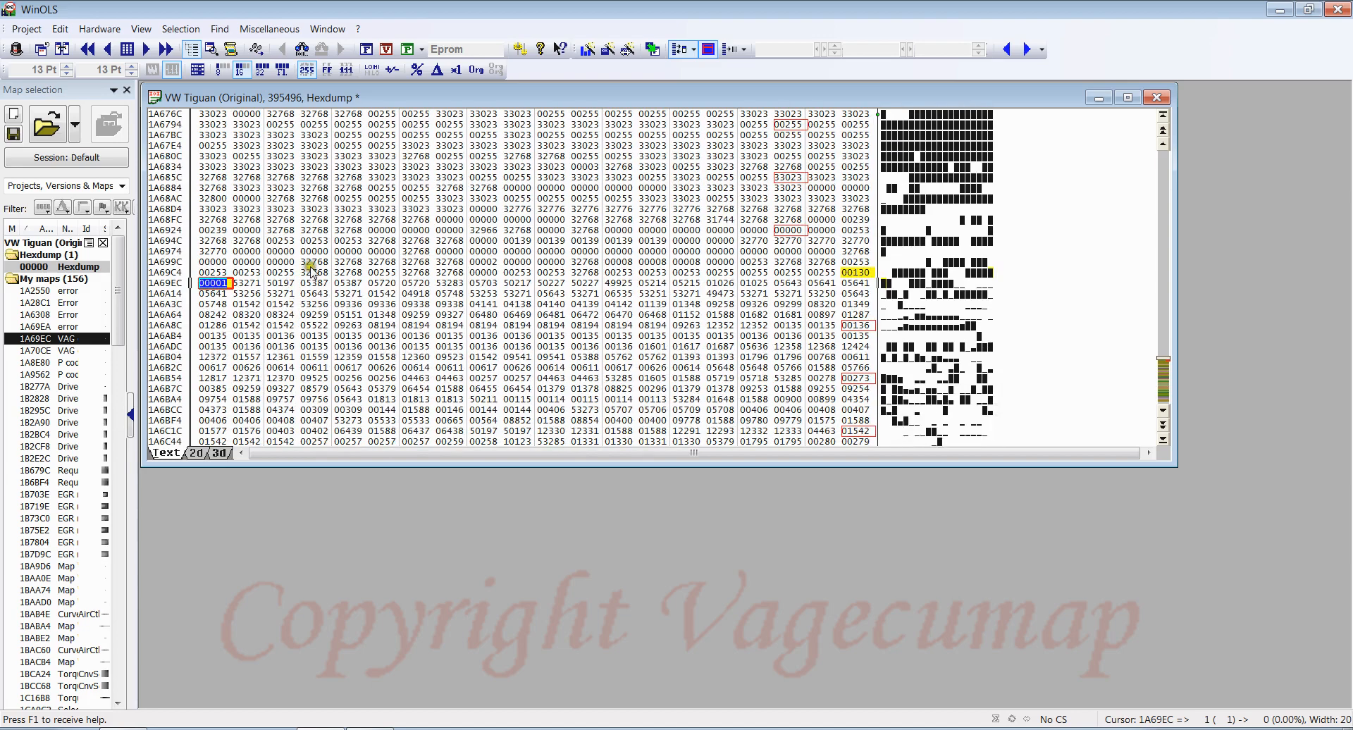
scroll(310, 270, "down", 3)
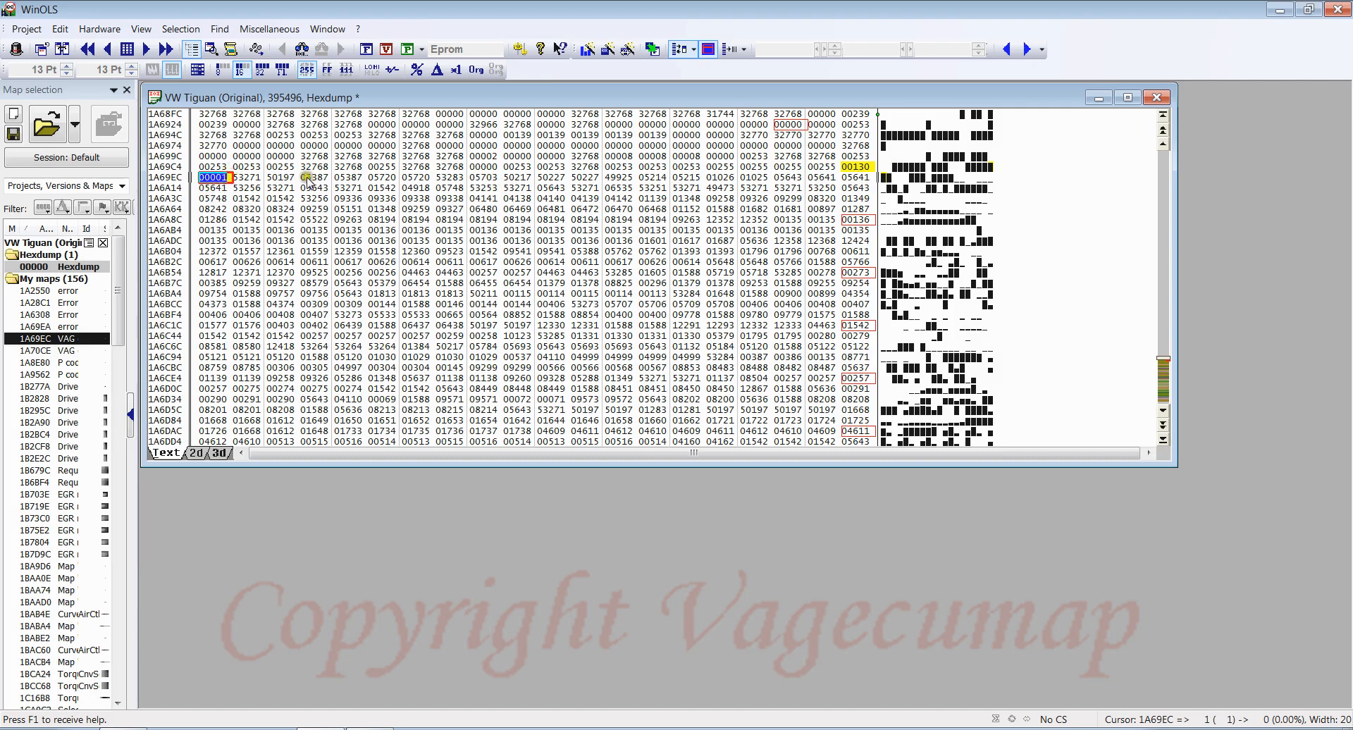
Step down the last column of the block from 1A6A12 to 1A6AB2.
left_click(858, 177)
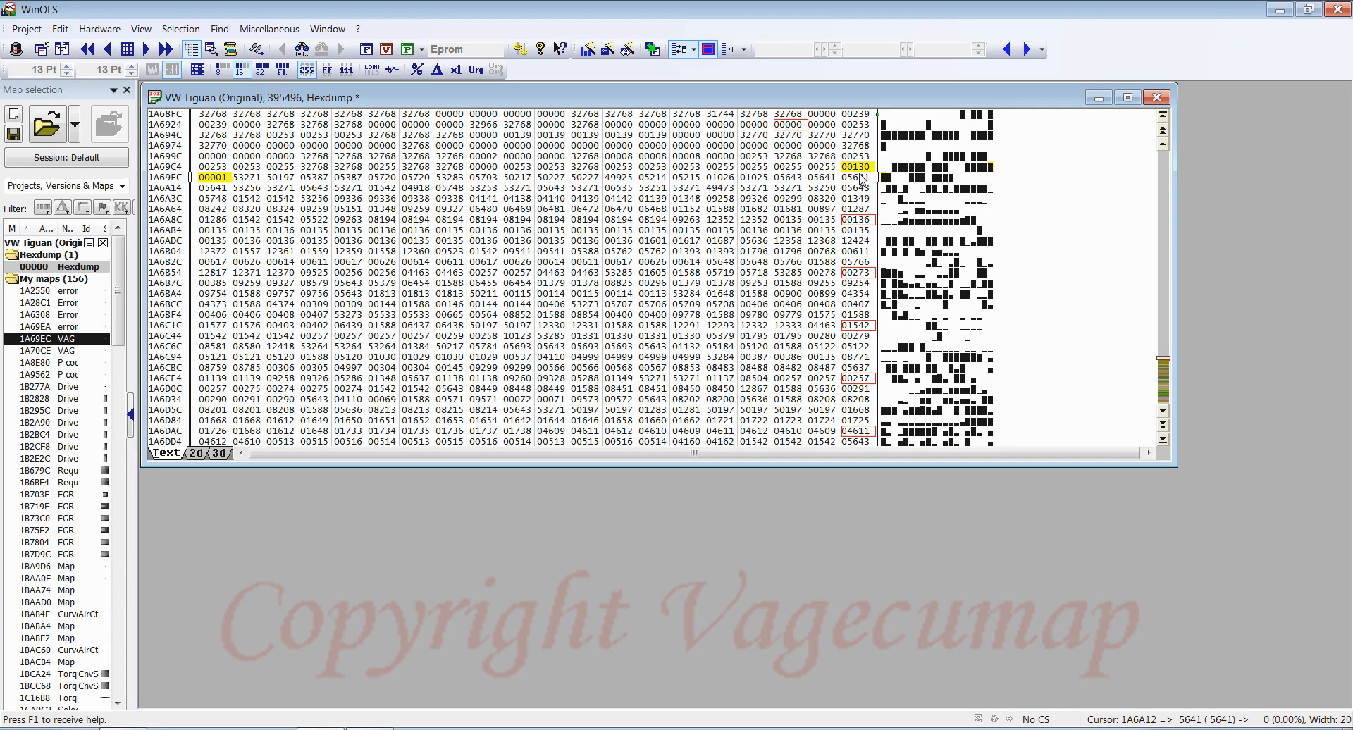
key("Down")
key("Down")
key("Down")
key("Down")
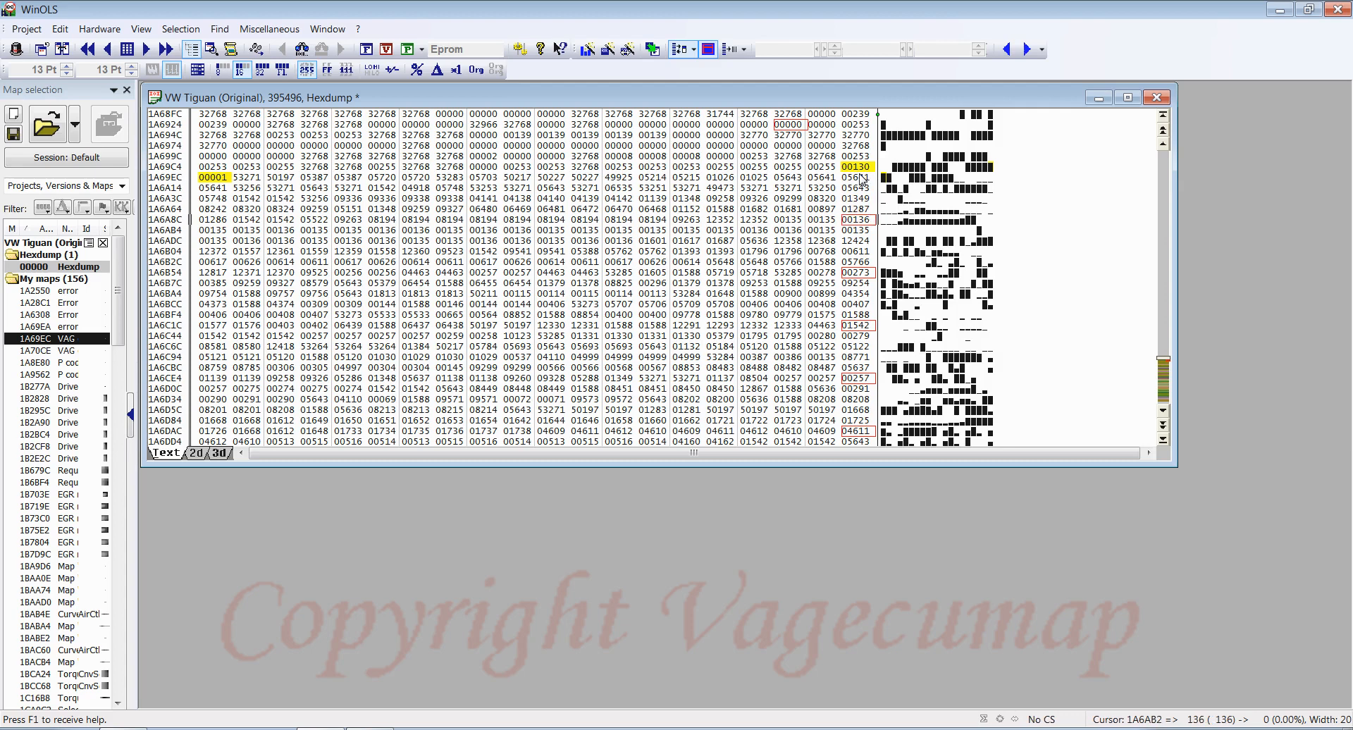
Check the comment on the marked cell at 1A6AB2 and follow the marked cells down the last column to 1A702A.
double_click(858, 222)
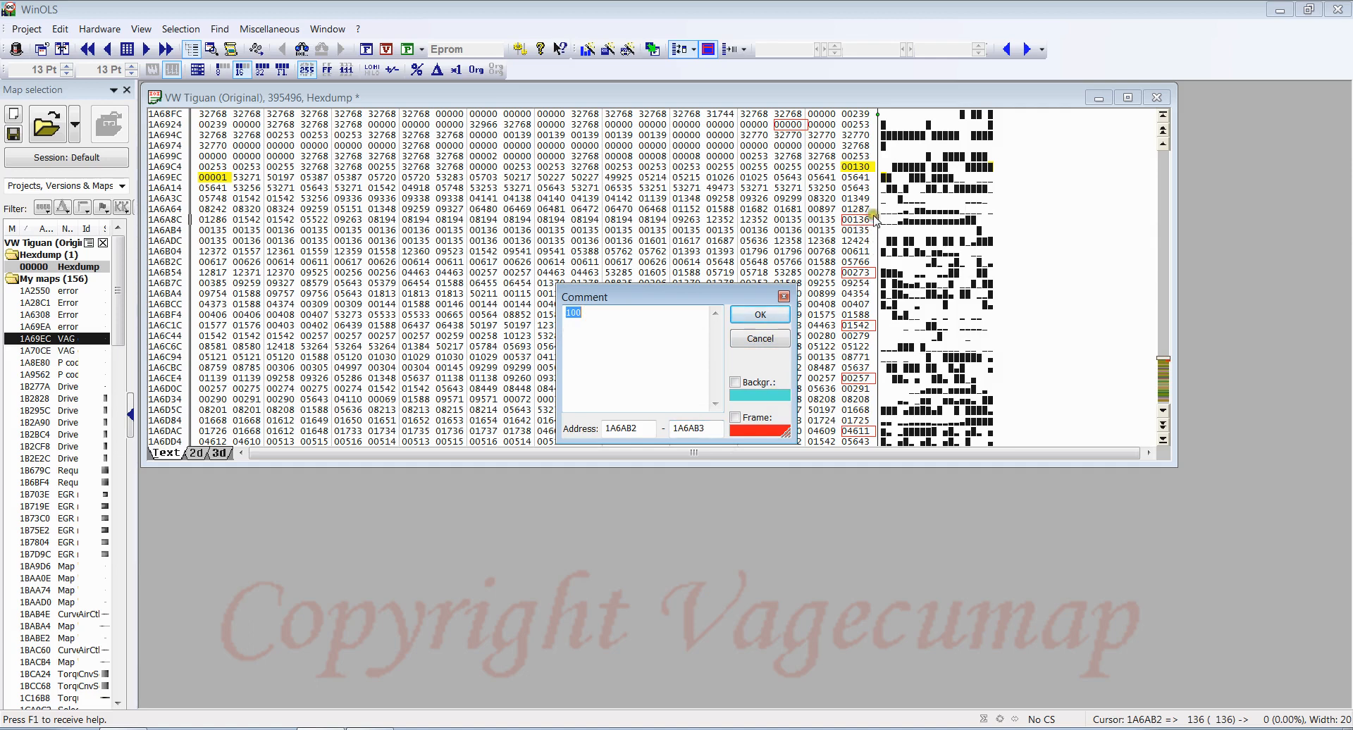
left_click(759, 314)
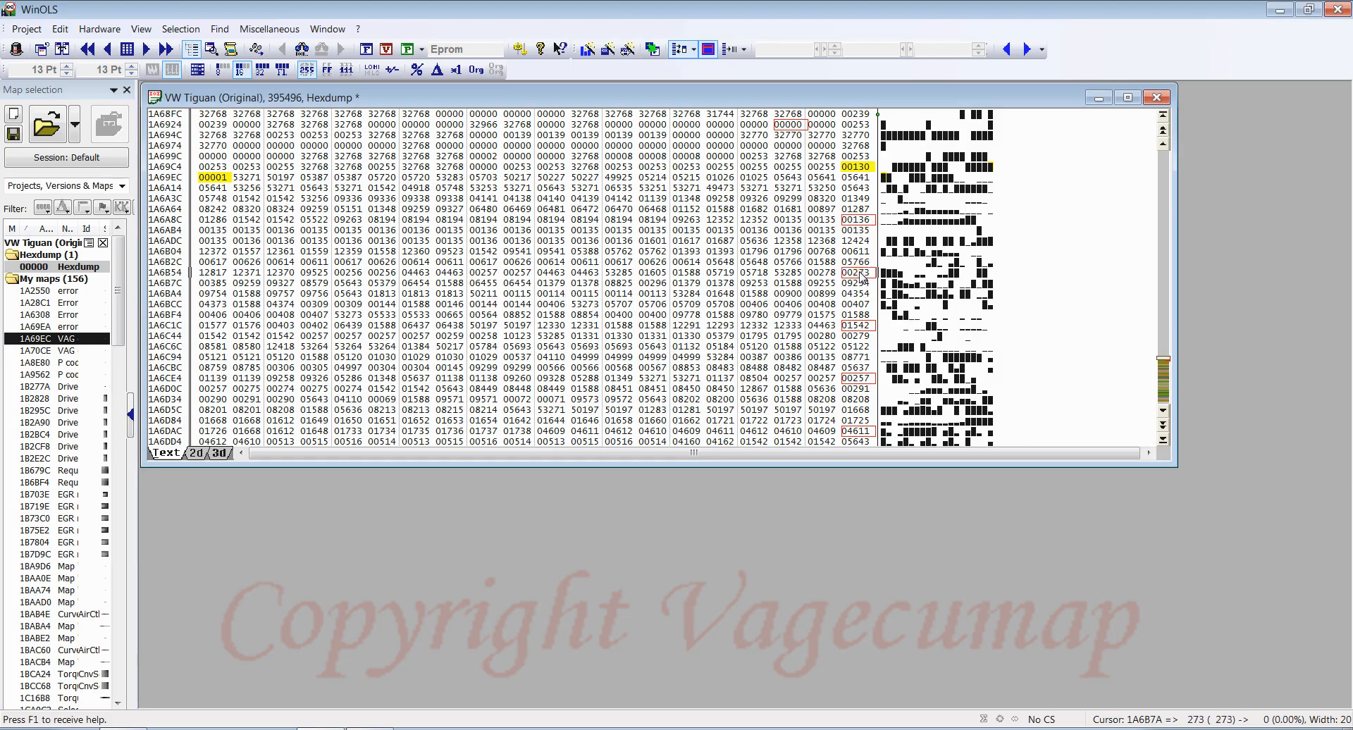
left_click(855, 326)
left_click(856, 378)
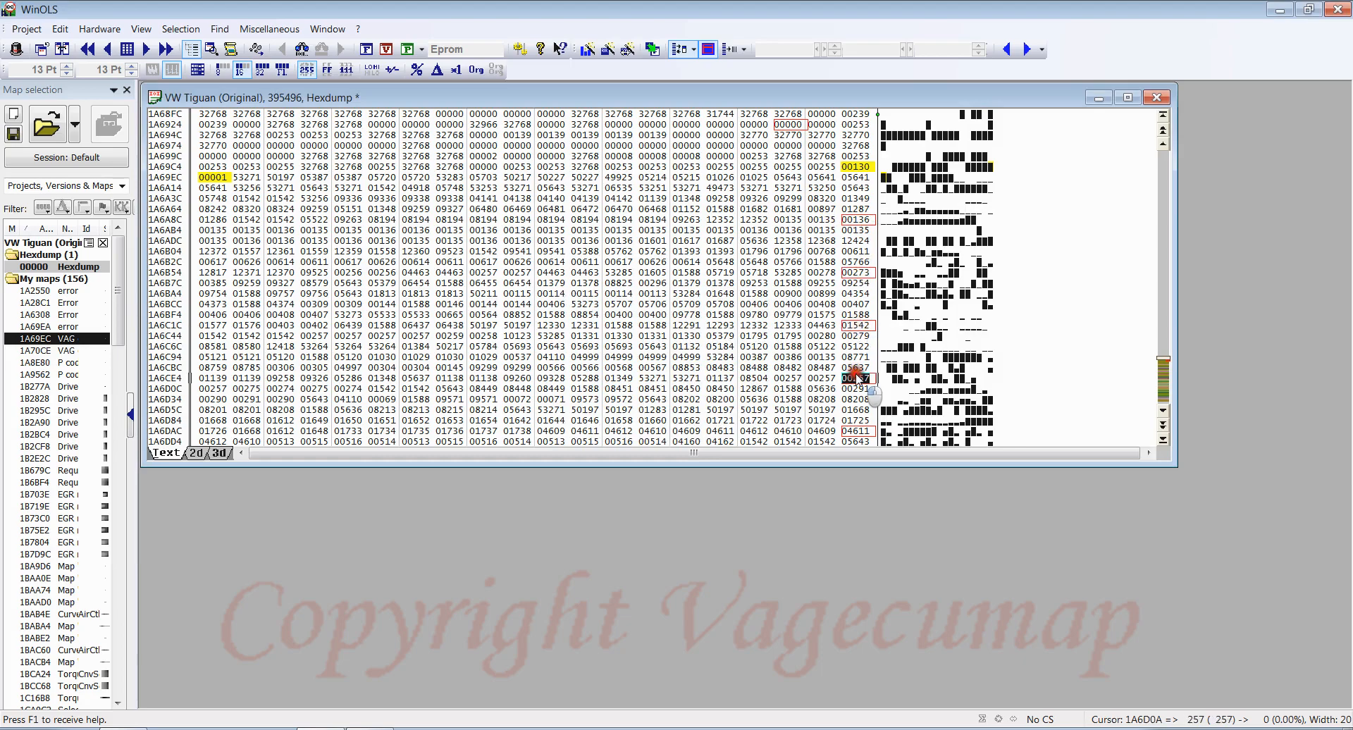
scroll(854, 353, "down", 4)
scroll(853, 331, "down", 5)
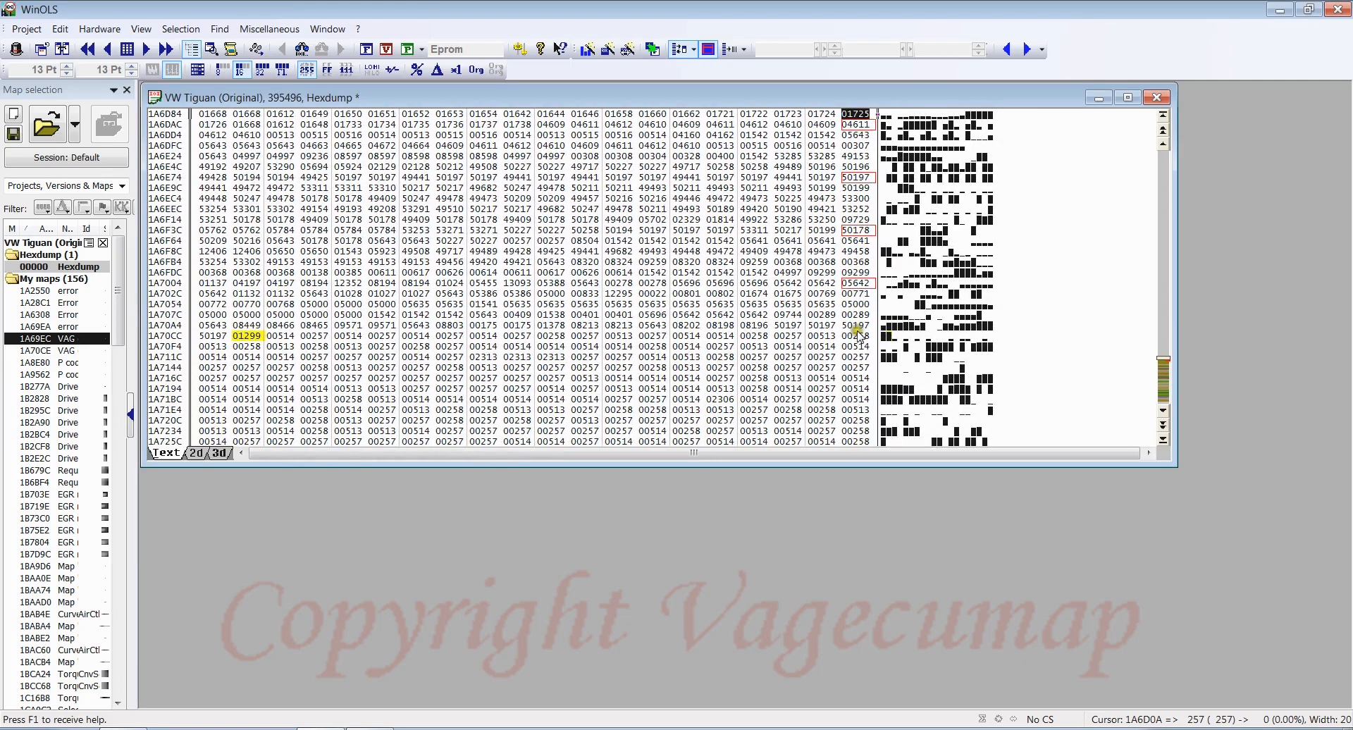
left_click(856, 283)
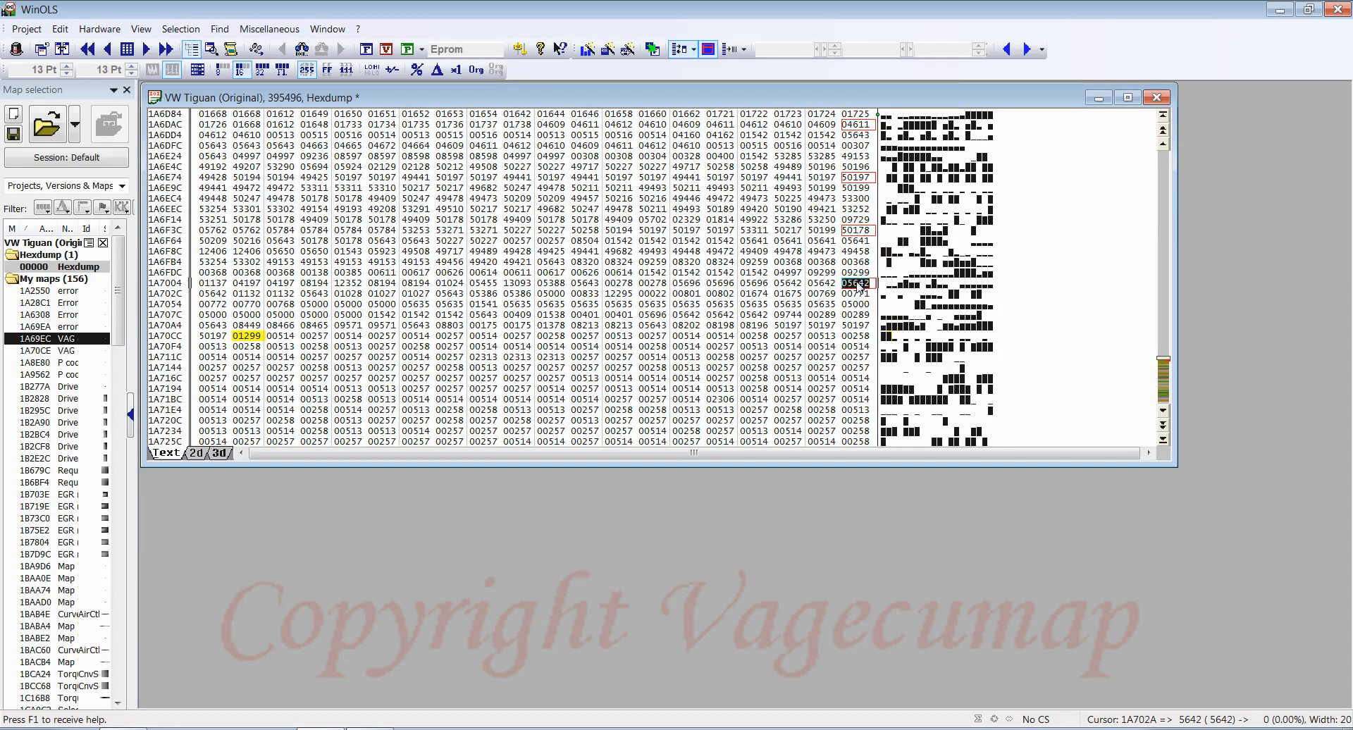
Count through the rows after the last marked cell at 1A702A to the highlighted end cell at 1A70CE.
left_click(247, 335)
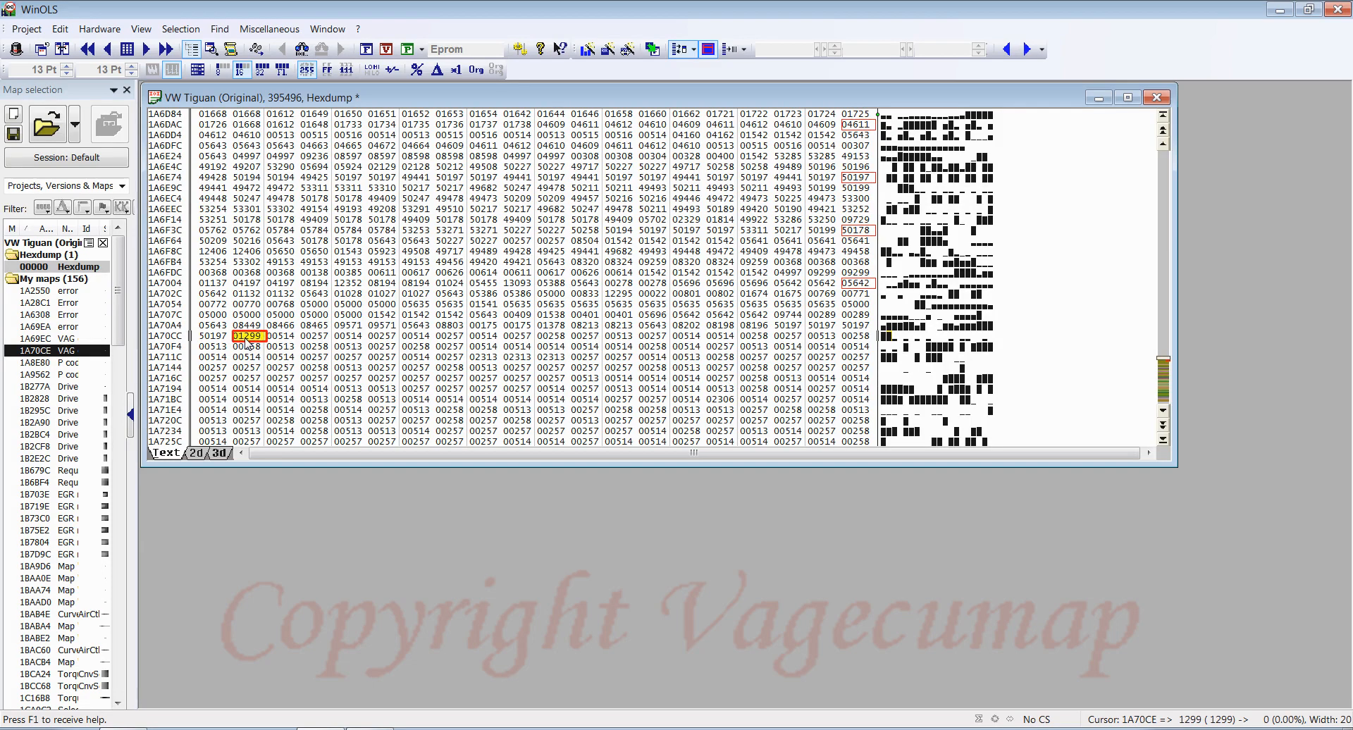
left_click(851, 284)
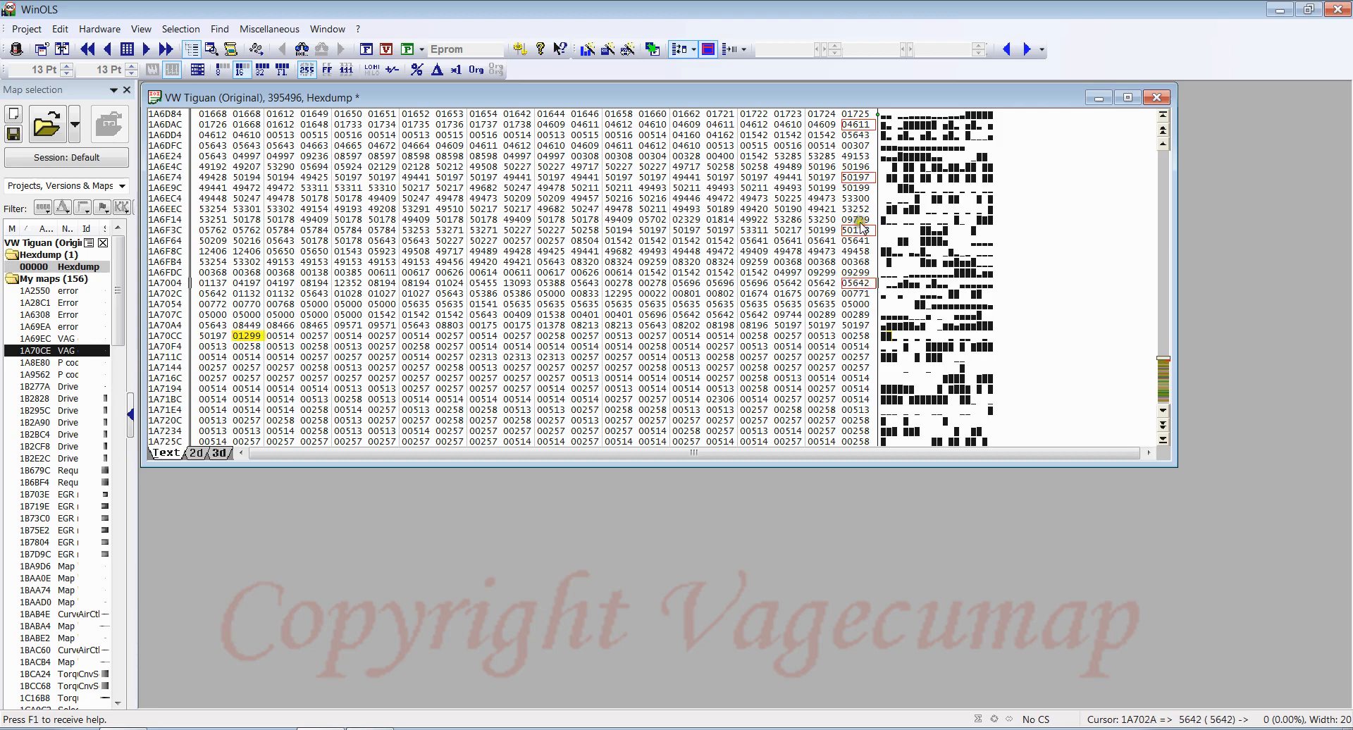
left_click(855, 293)
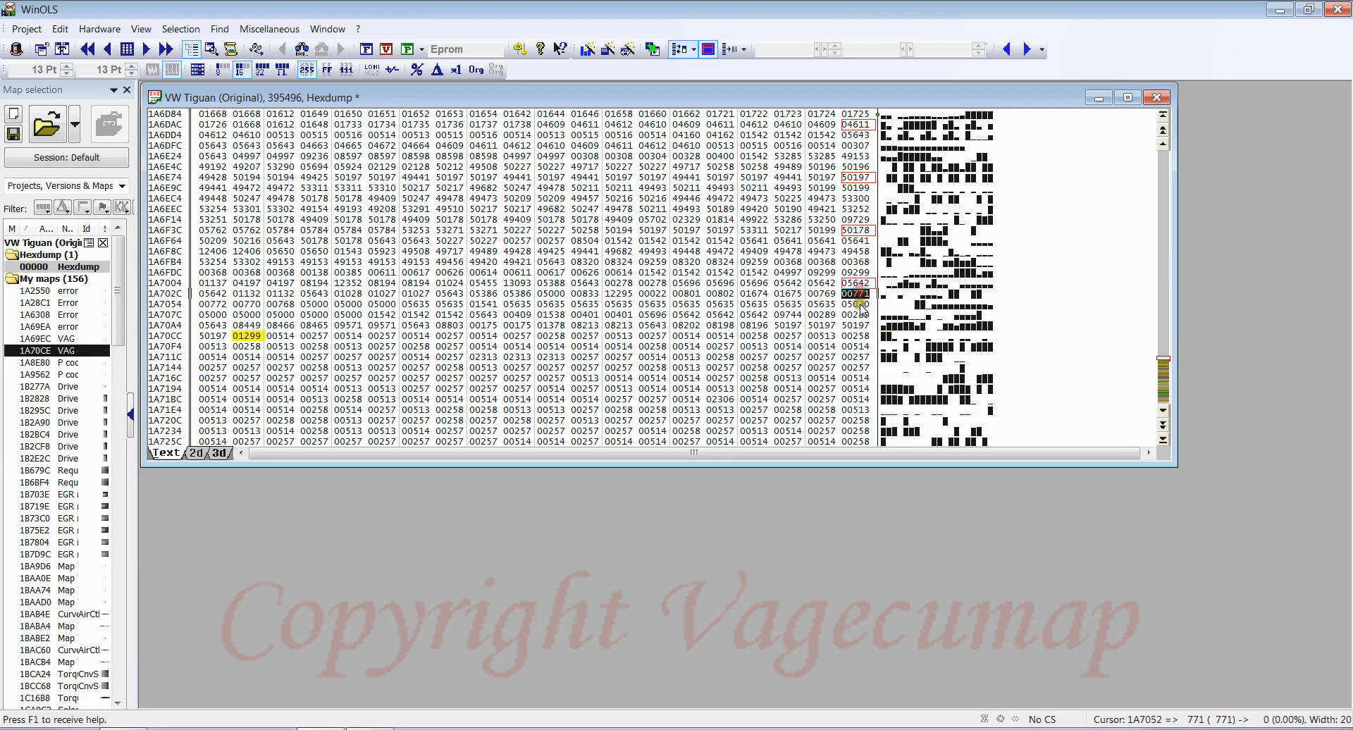
left_click(856, 303)
left_click(855, 314)
left_click(855, 325)
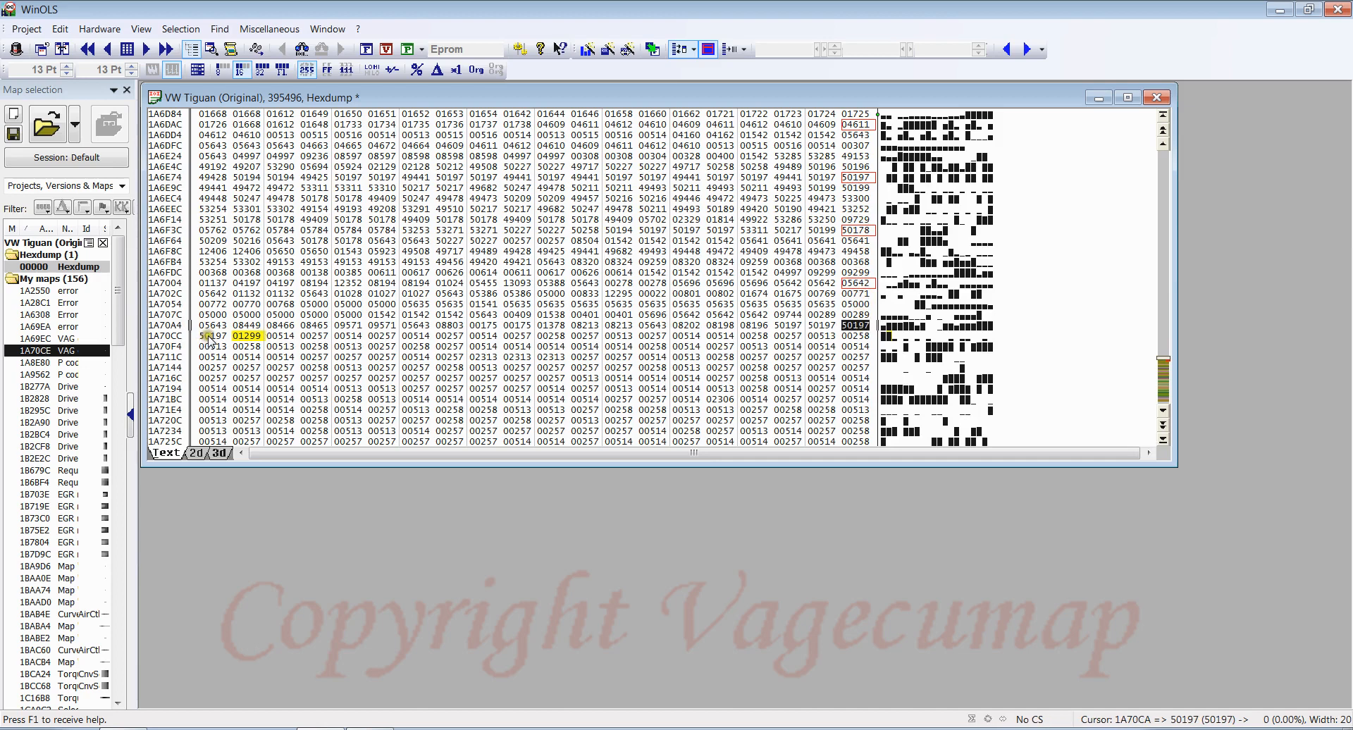
left_click(247, 337)
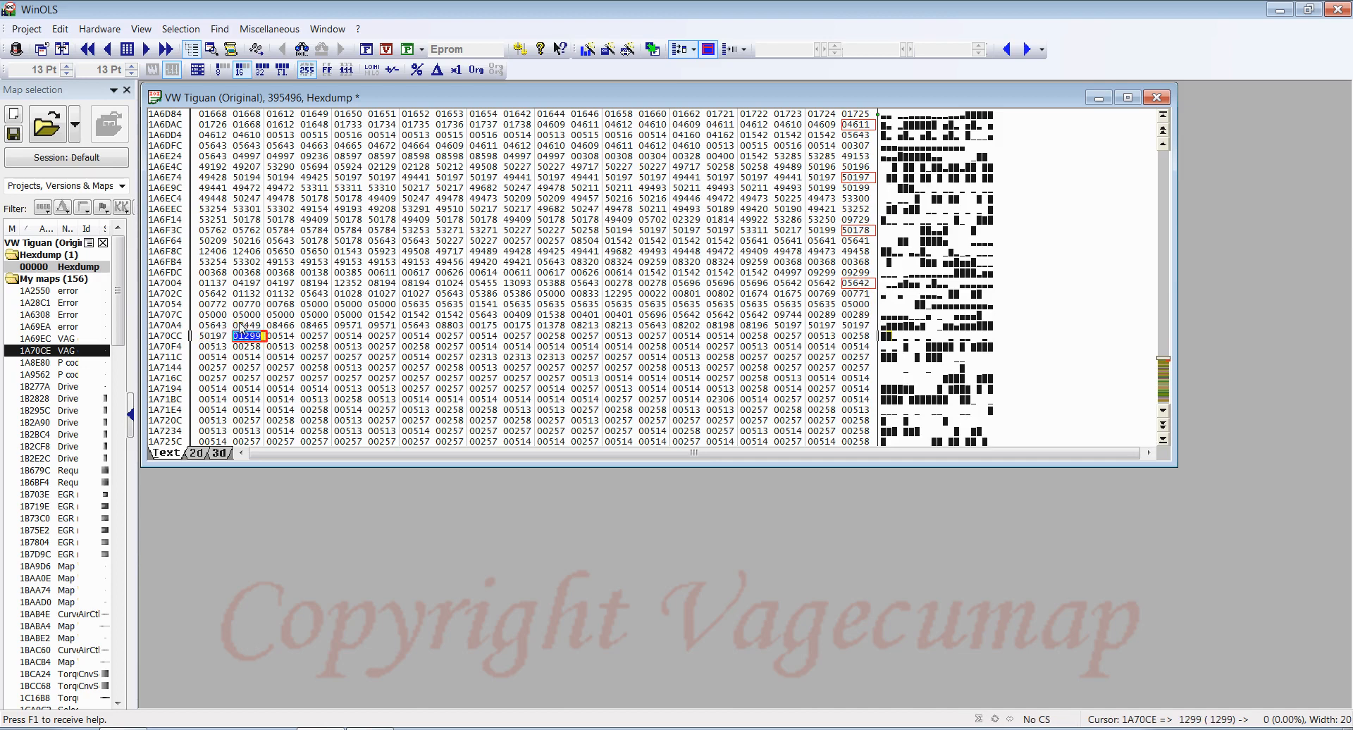
Return to the start of the code block and examine the cells at 1A69FE, 1A69EC and 1A69EA.
scroll(241, 327, "up", 1)
scroll(241, 328, "up", 8)
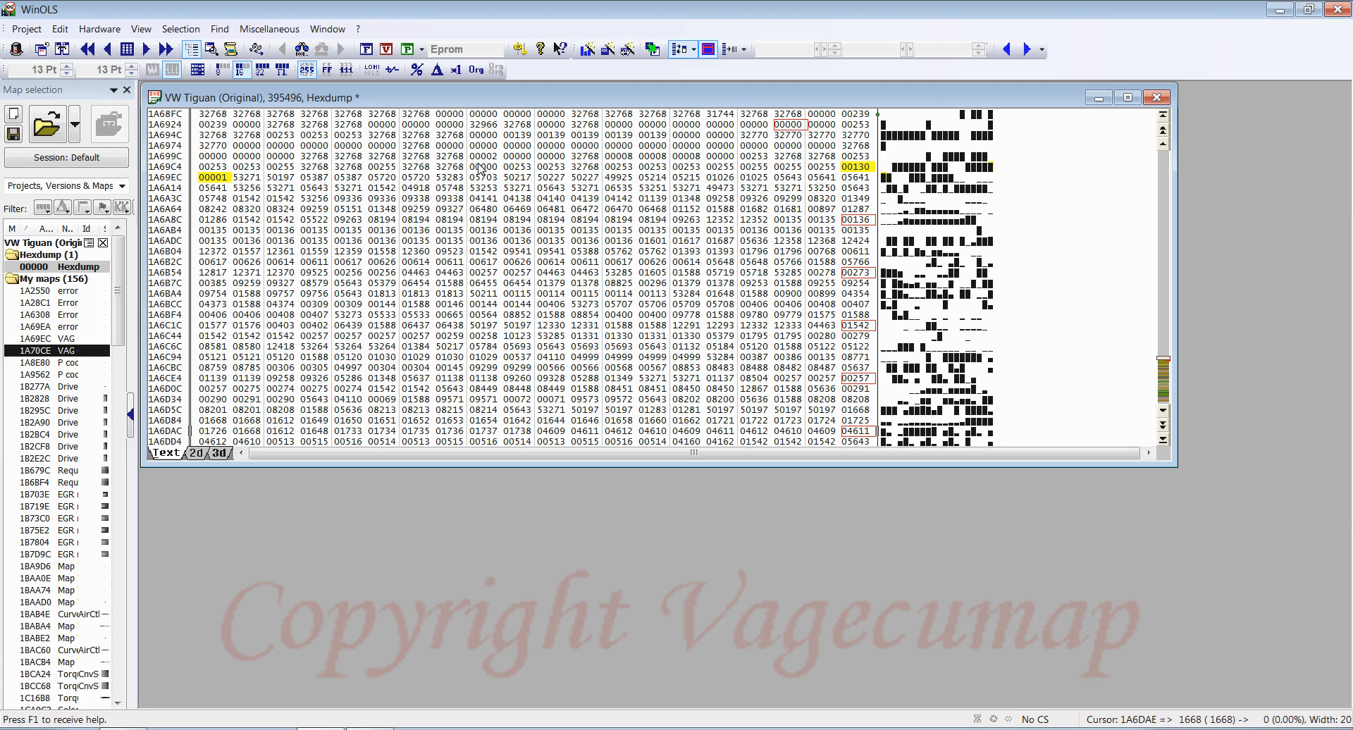
left_click(522, 177)
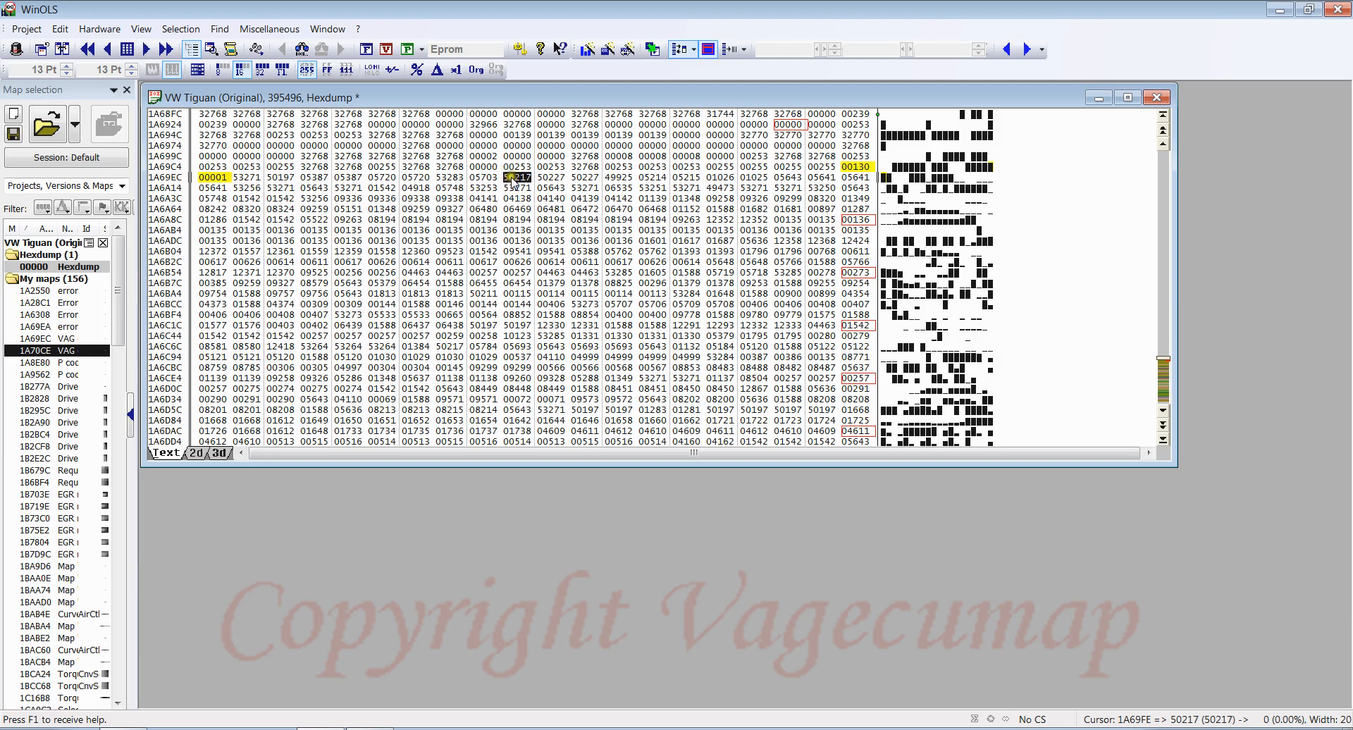
left_click(525, 181)
left_click(213, 177)
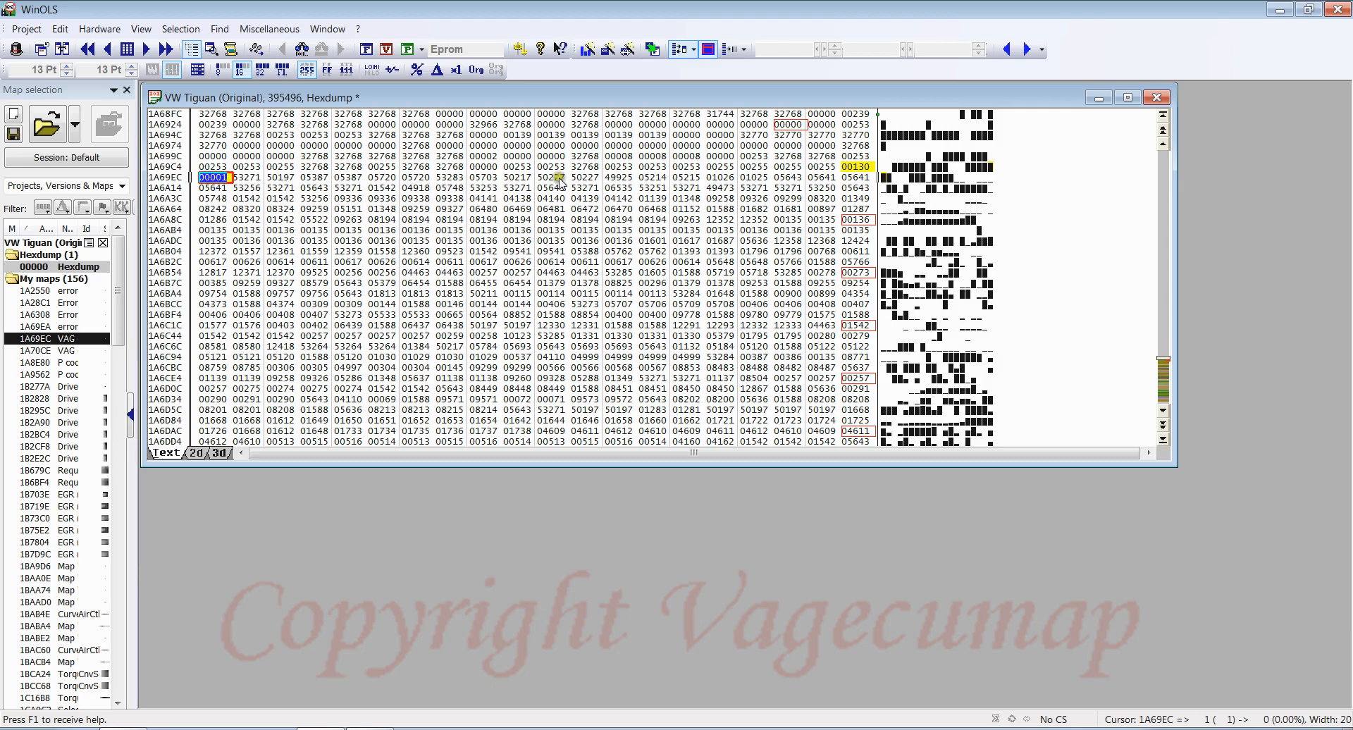
left_click(861, 168)
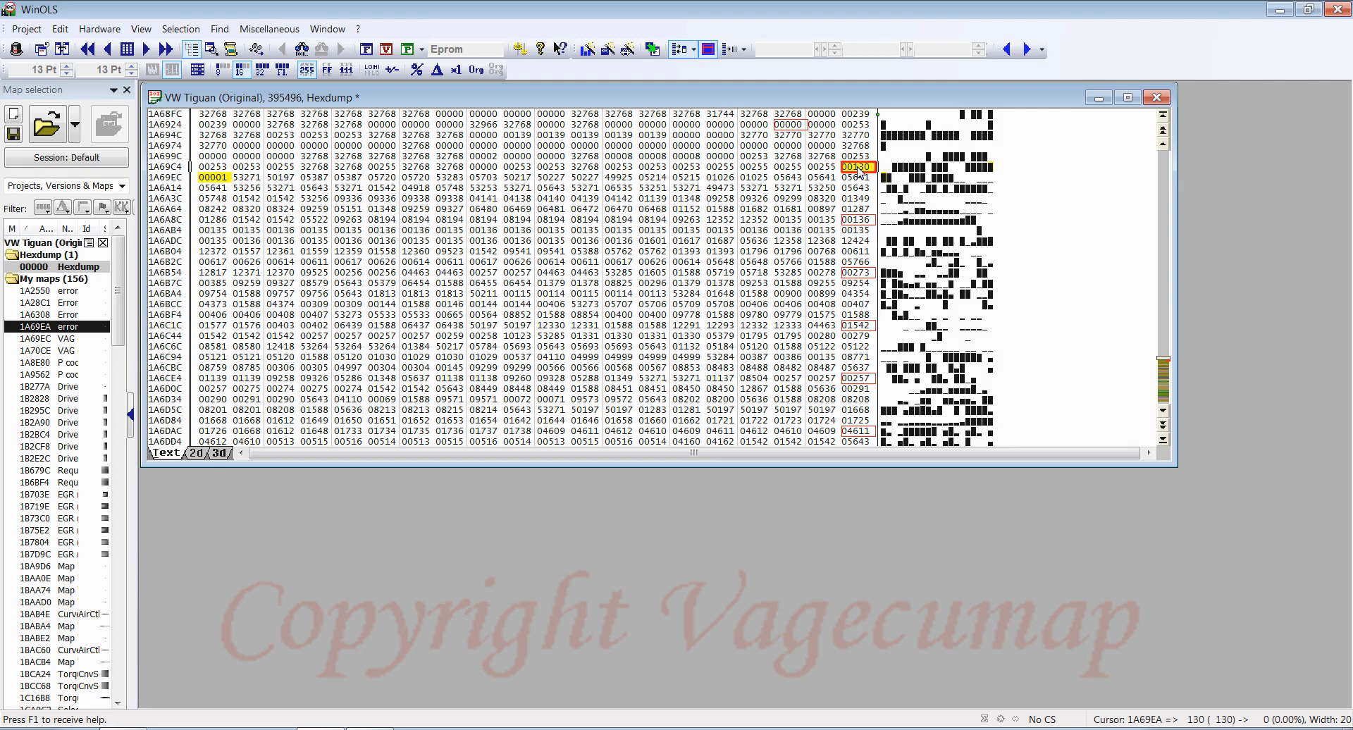
Shift the hexdump alignment so that address 1A69E8 begins its row and the highlighted cell at 1A69EA comes second.
key("ctrl+Left")
key("ctrl+Left")
key("ctrl+Left")
key("ctrl+Left")
key("ctrl+Left")
key("ctrl+Left")
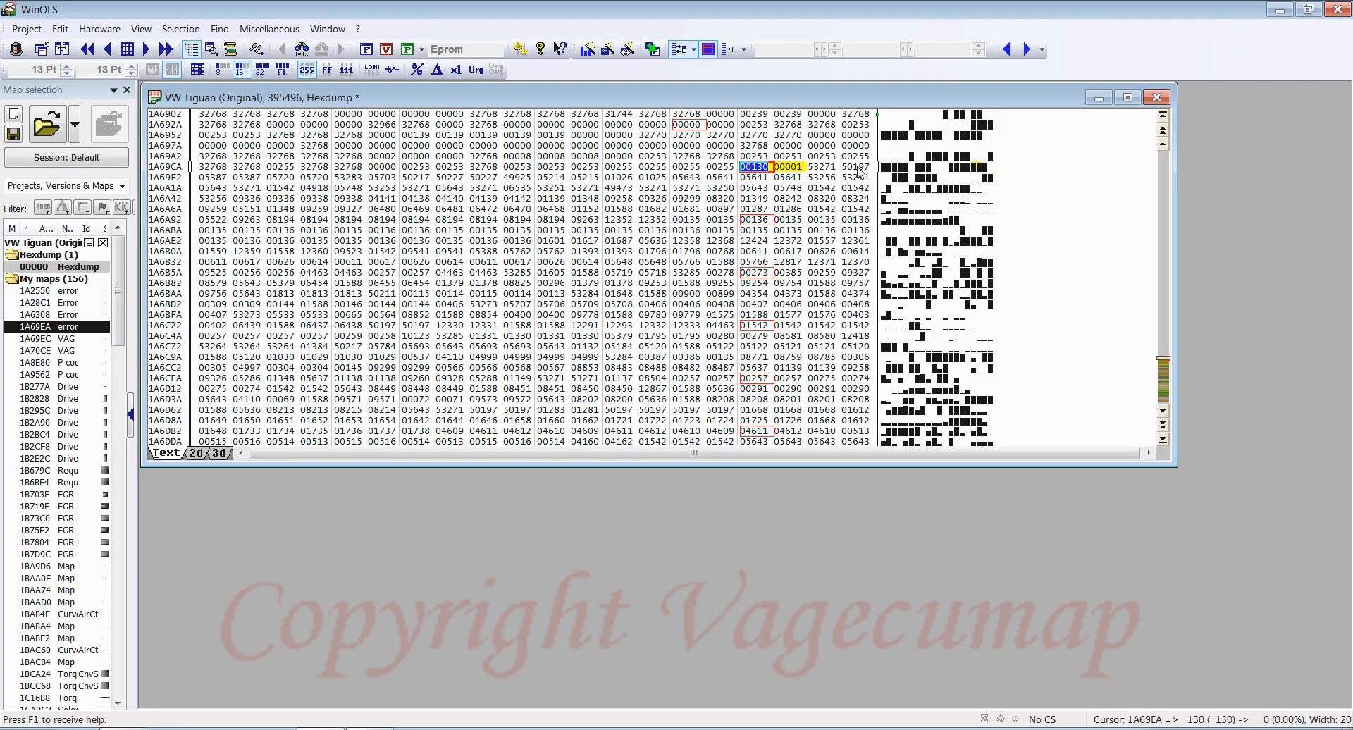
key("ctrl+Left")
key("ctrl+Left")
key("ctrl+Left")
key("ctrl+Left")
key("ctrl+Left")
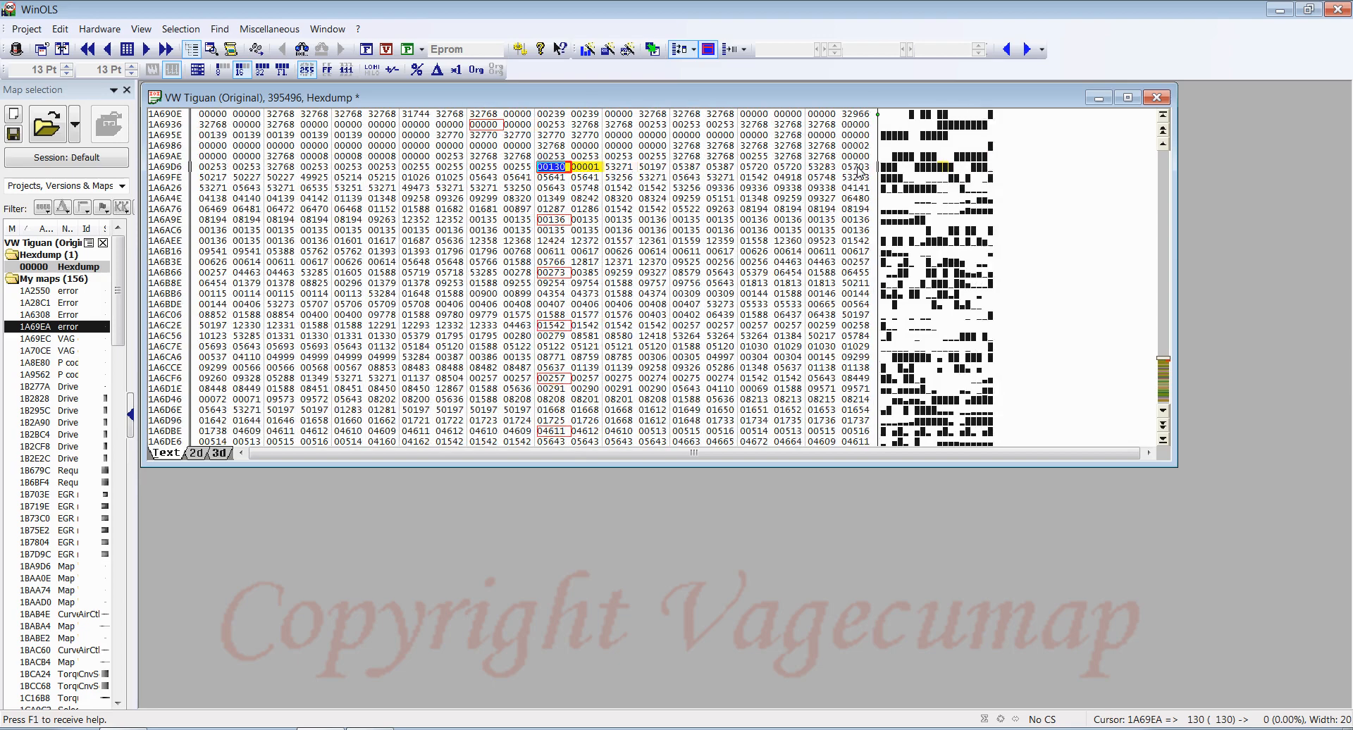
key("ctrl+Left")
key("ctrl+Left")
key("ctrl+Left")
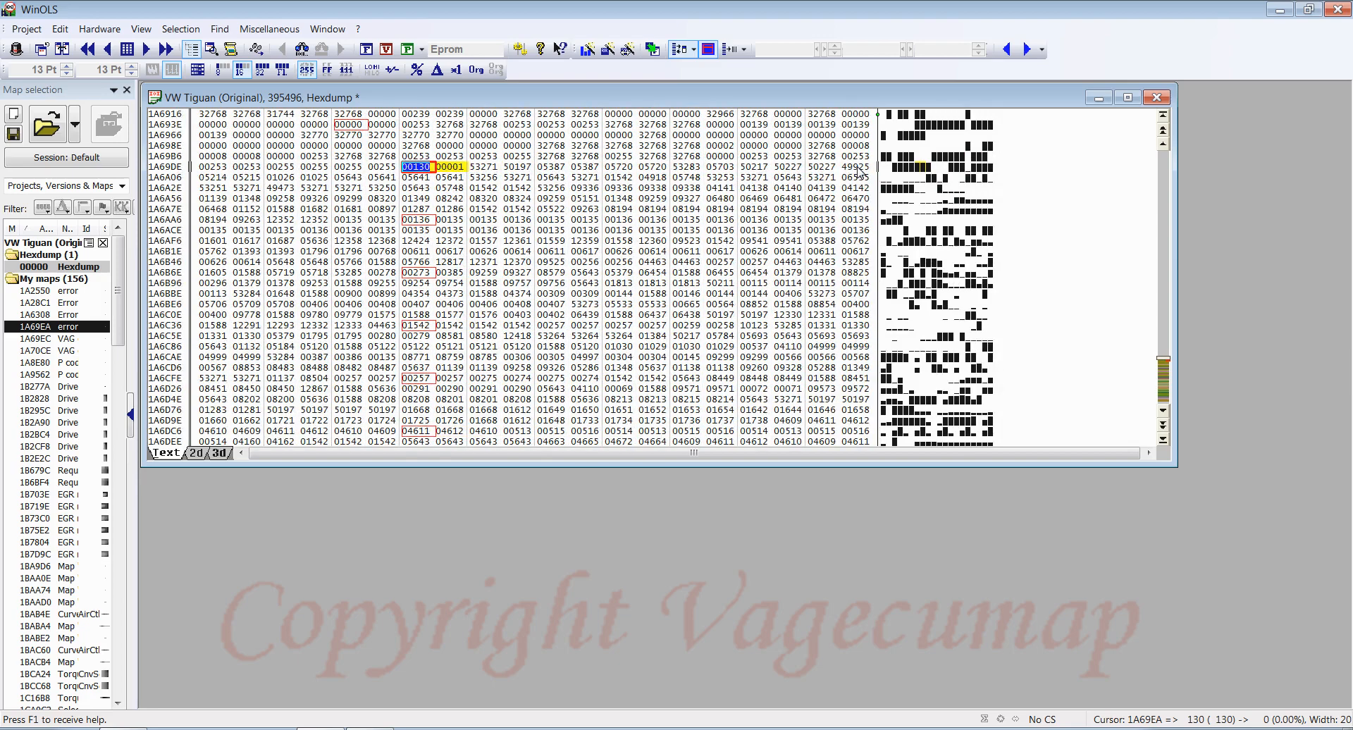
key("ctrl+Left")
key("ctrl+Left")
key("ctrl+Left")
key("ctrl+Left")
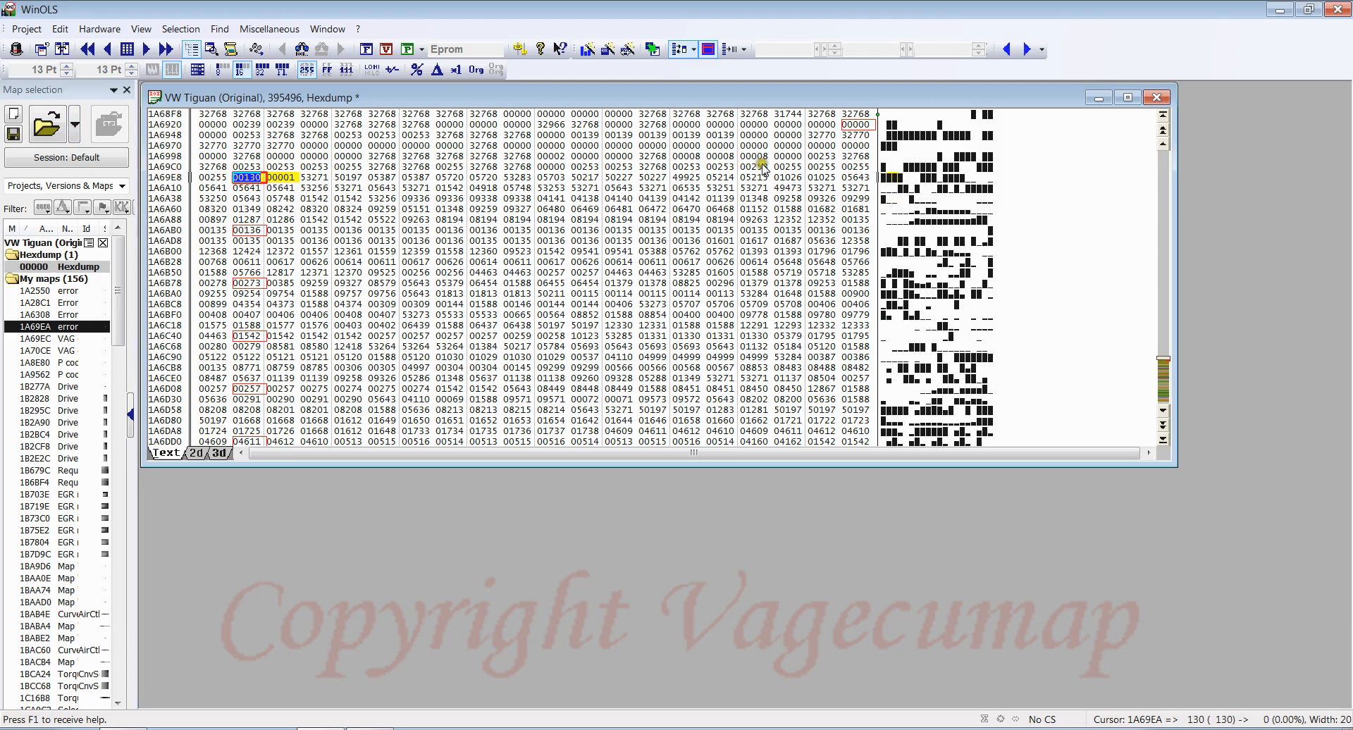
Step up the last column from 1A69E6 to the marked cell at 1A6946.
left_click(858, 167)
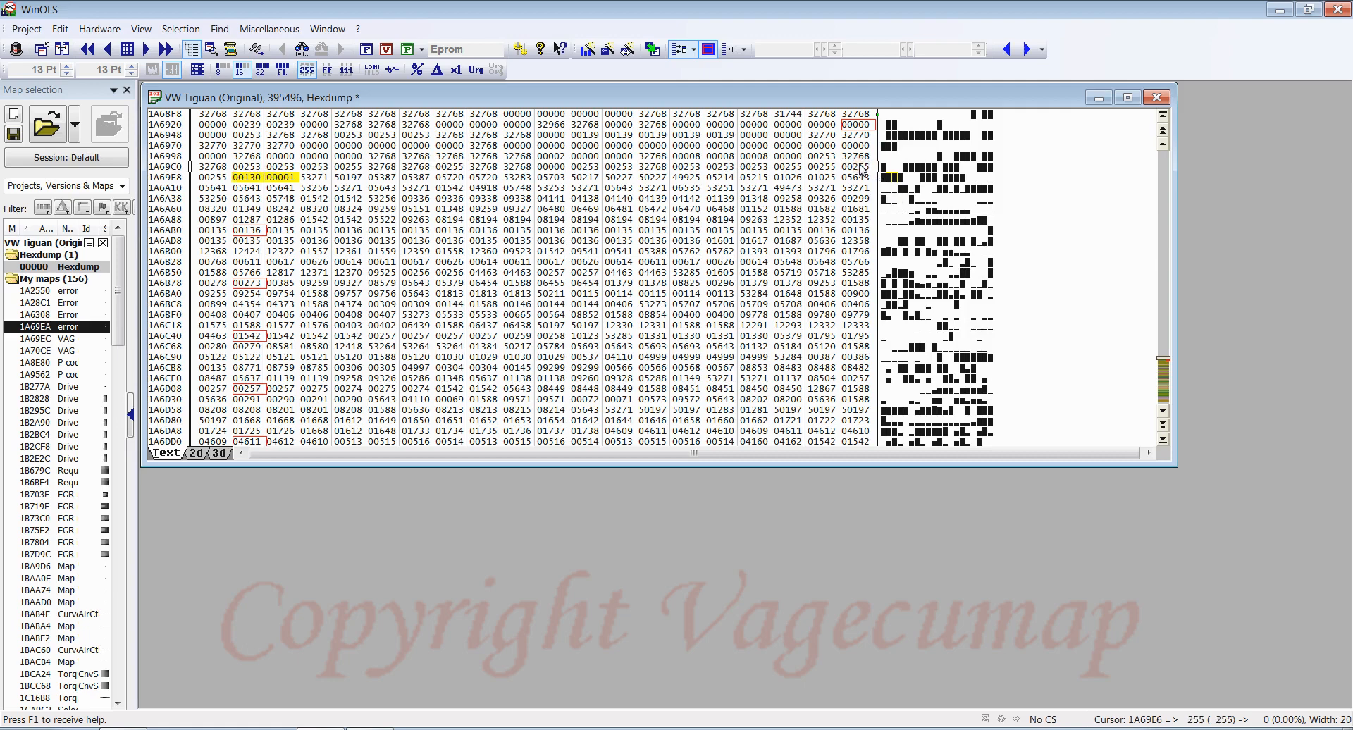
left_click(858, 157)
left_click(857, 146)
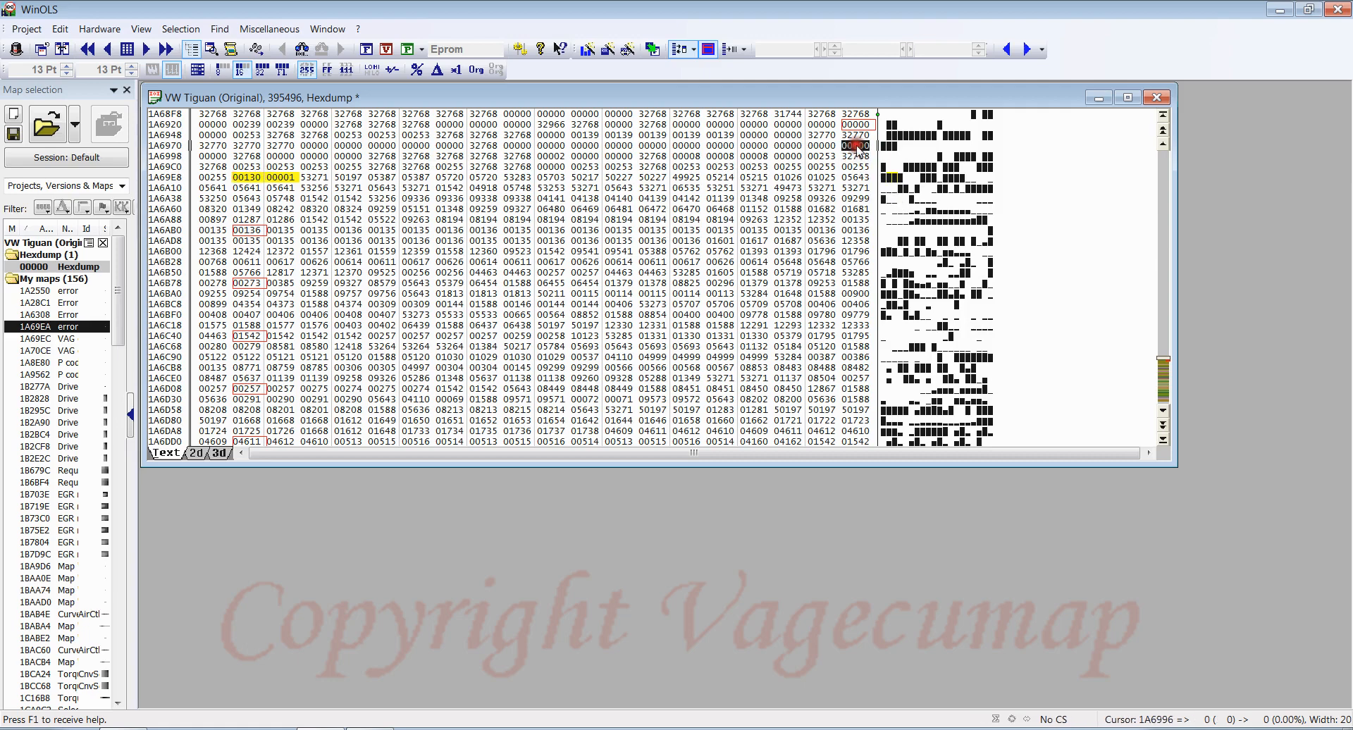
left_click(856, 134)
left_click(856, 124)
scroll(844, 224, "up", 2)
scroll(844, 224, "up", 3)
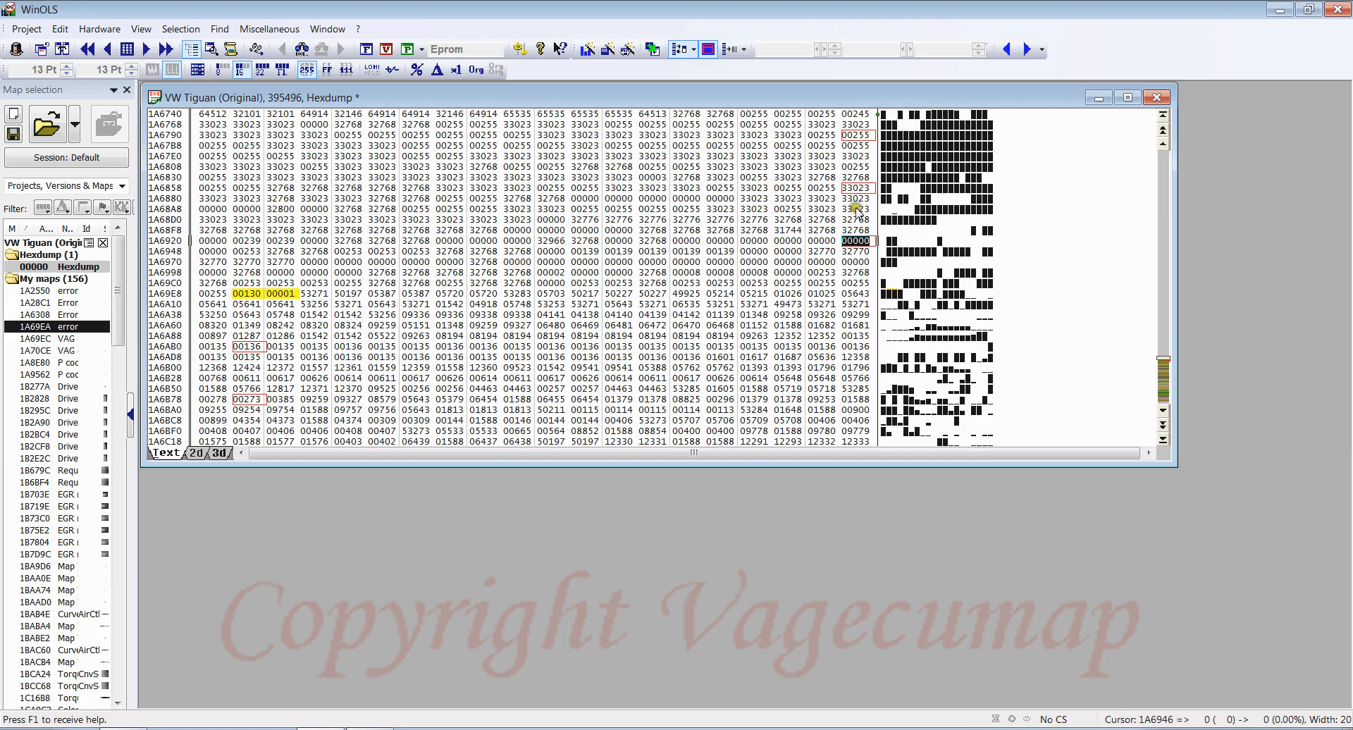
Follow the marked cells up the last column from 1A687E to 1A6496.
left_click(856, 187)
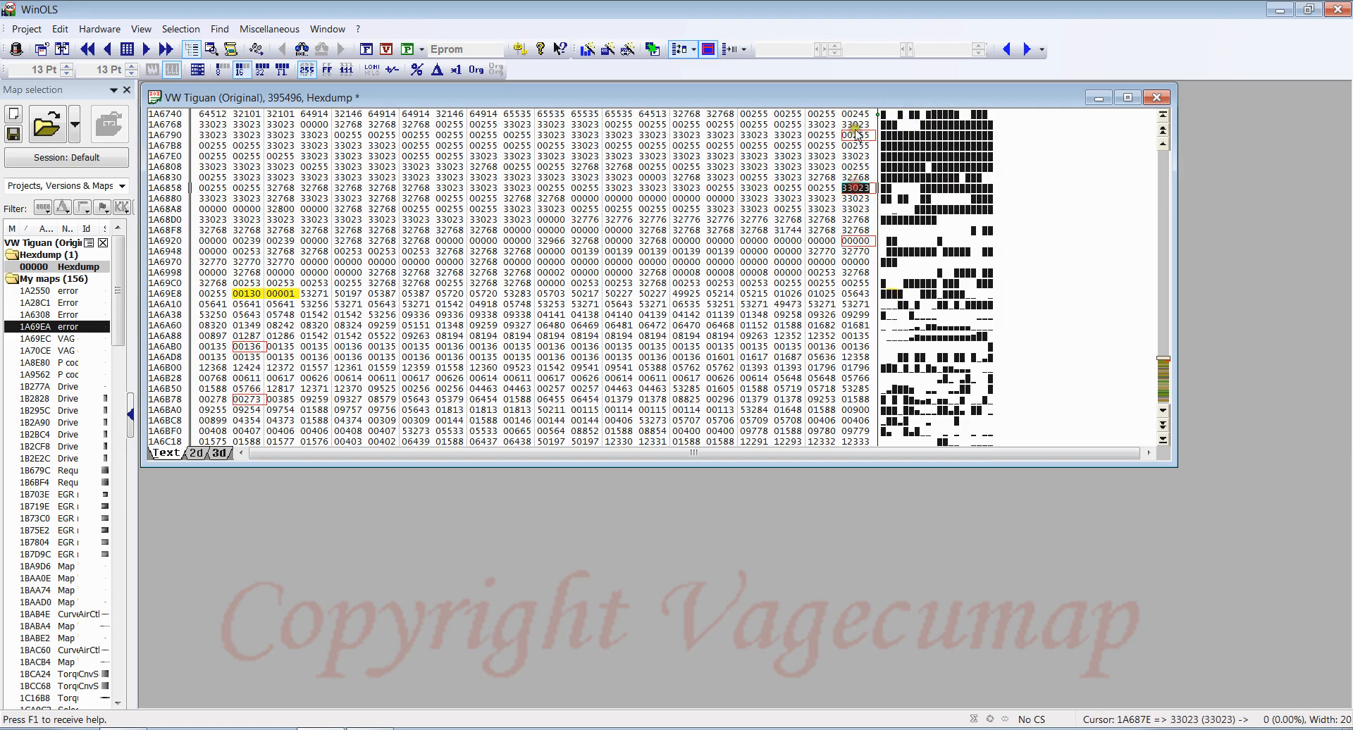
left_click(855, 134)
scroll(842, 301, "up", 8)
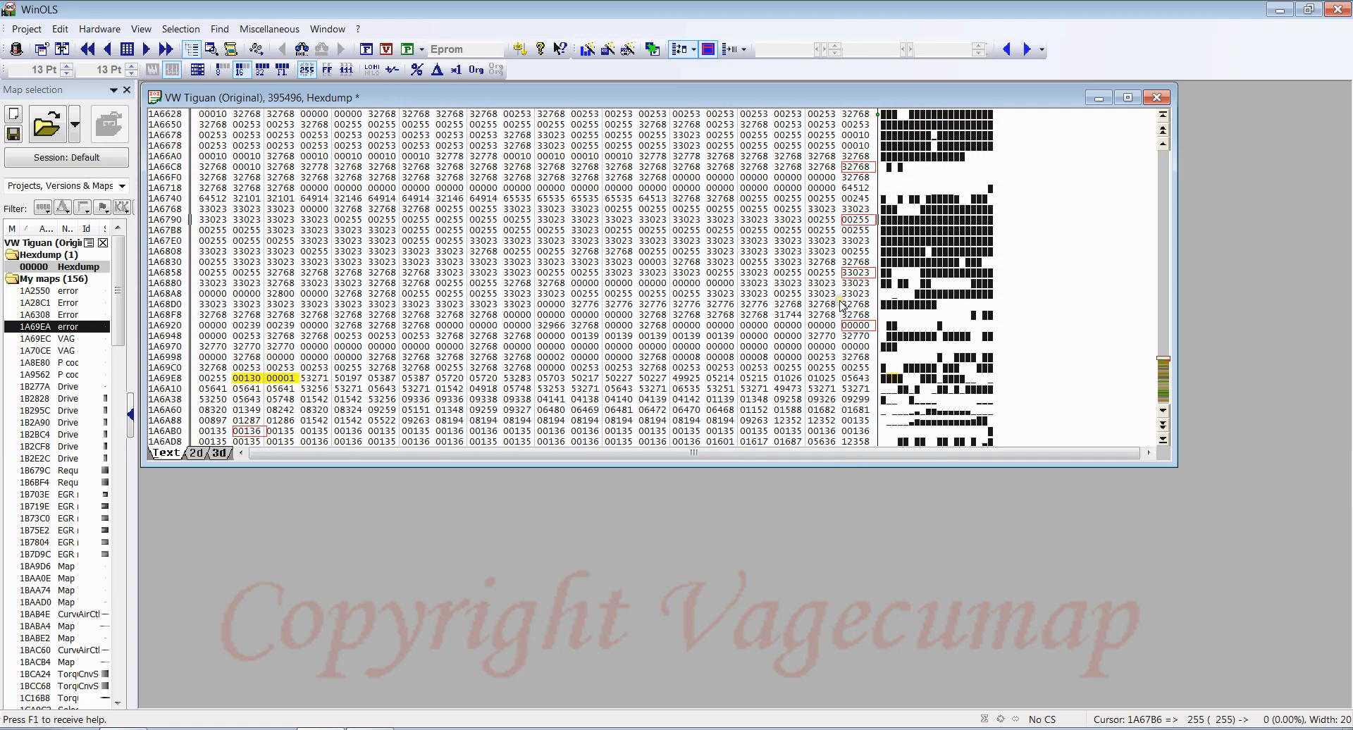
left_click(856, 314)
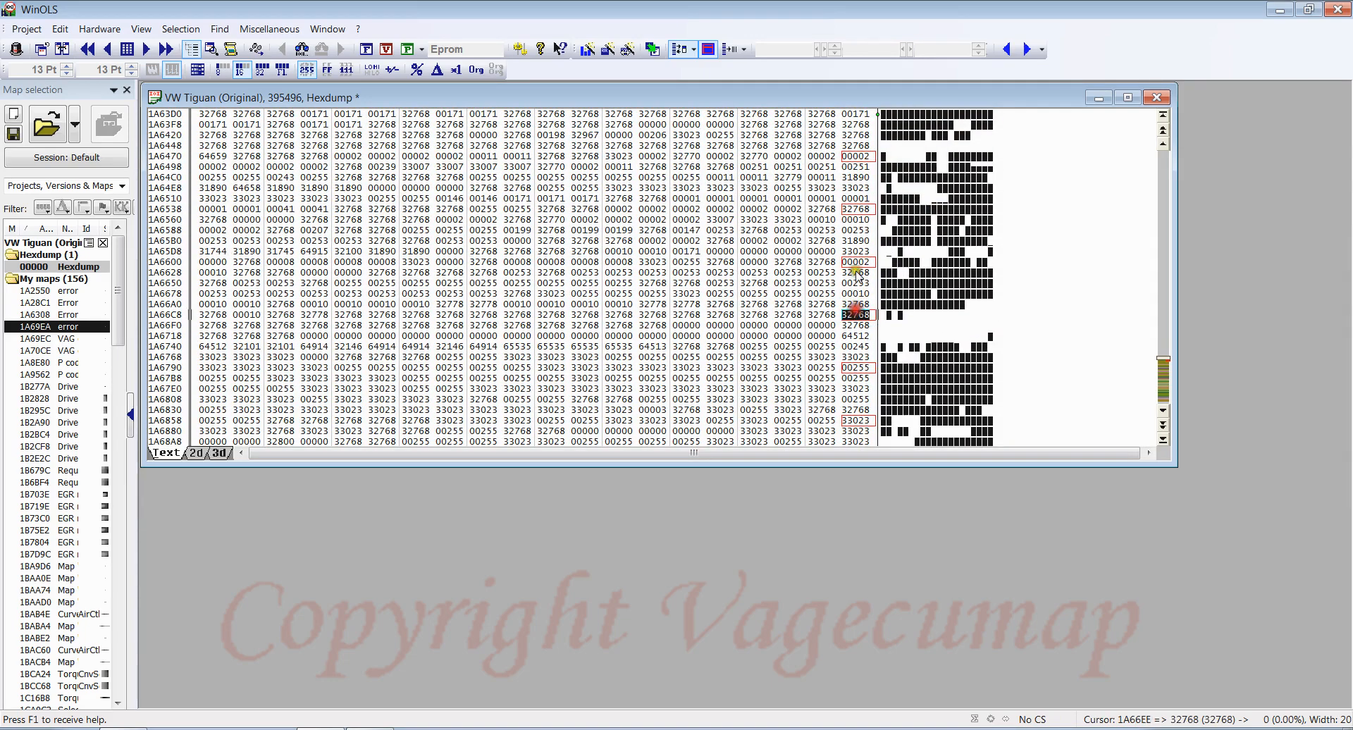
left_click(857, 262)
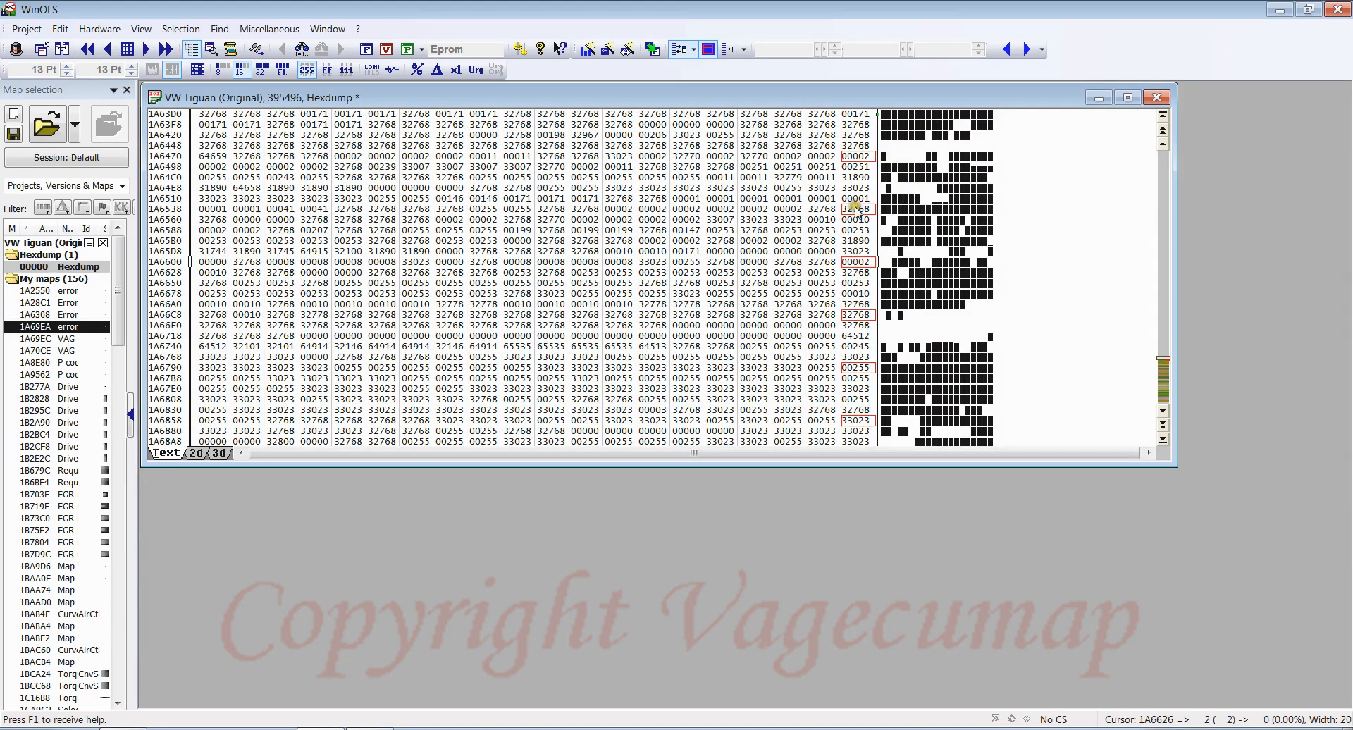
left_click(855, 209)
left_click(857, 157)
scroll(859, 160, "up", 5)
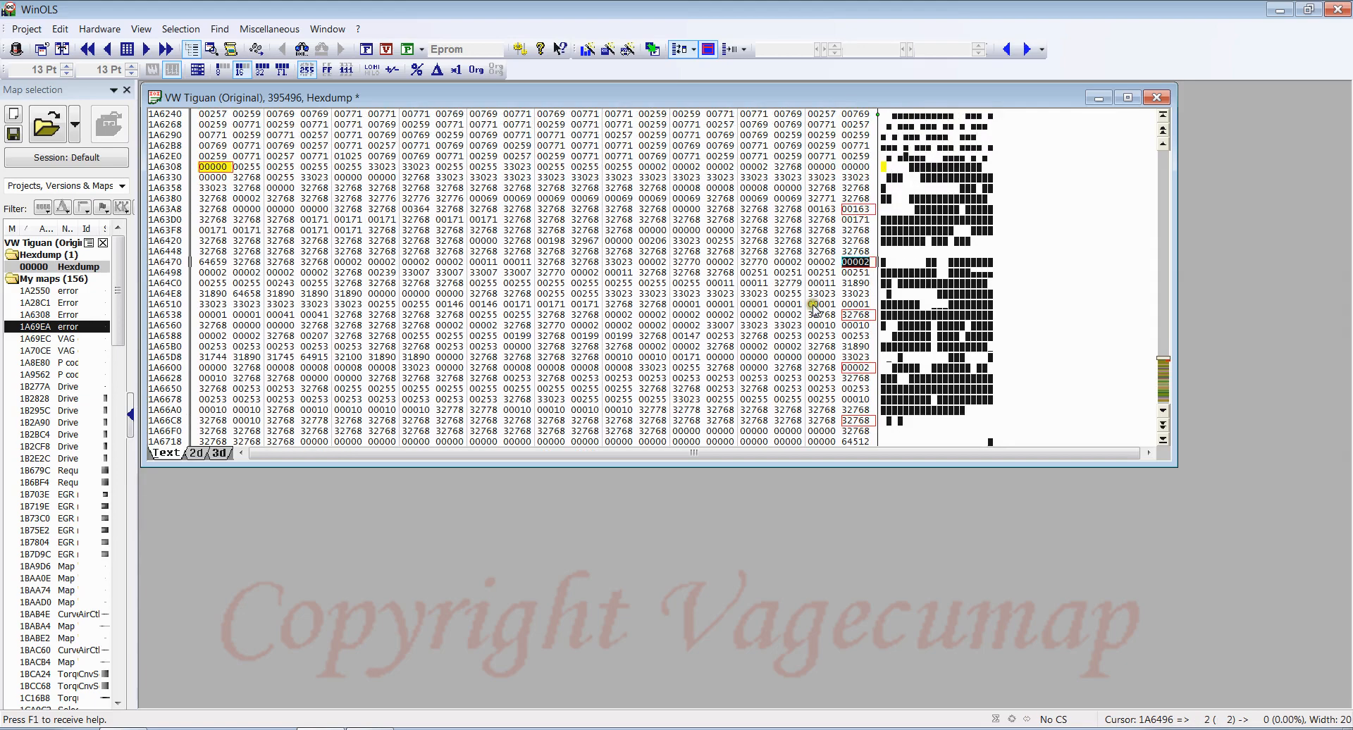
Trace the last column from the marked cell at 1A63CE up to 1A632E and select the highlighted cell at 1A6308.
left_click(857, 251)
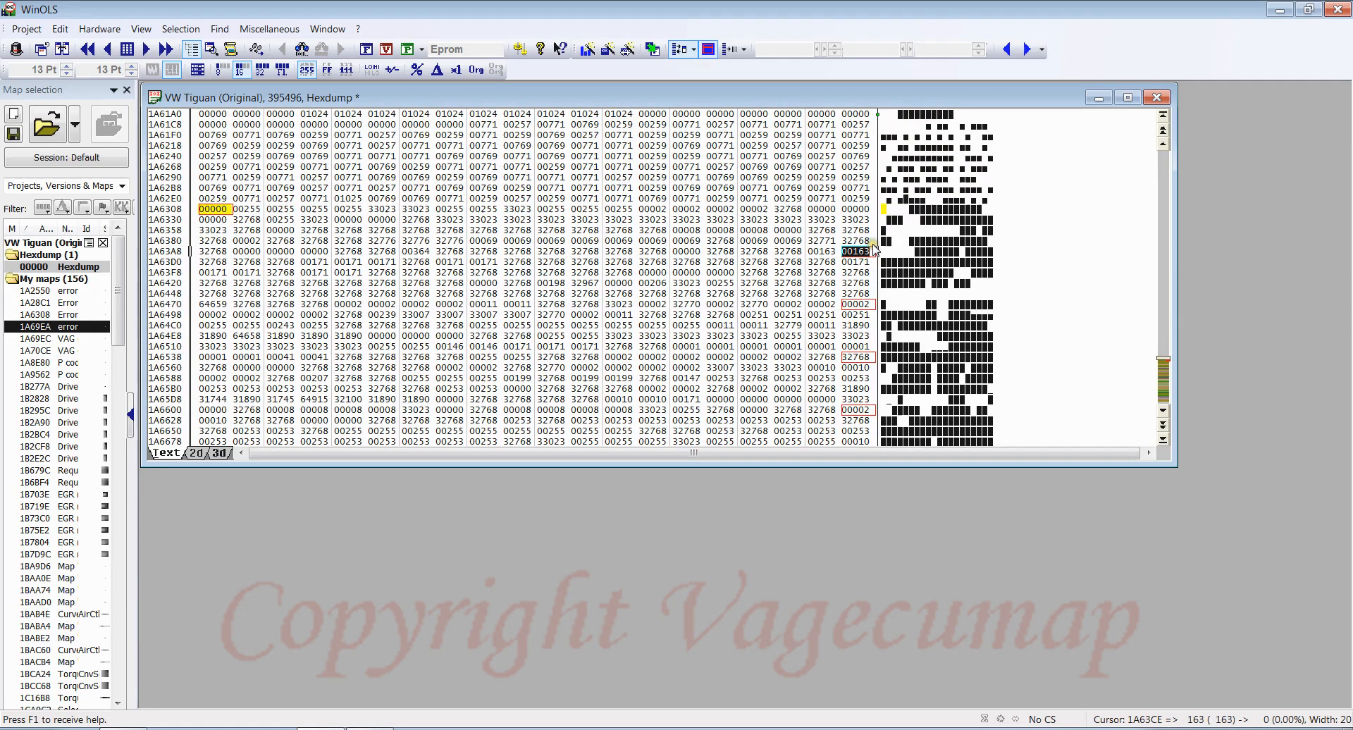
left_click(855, 231)
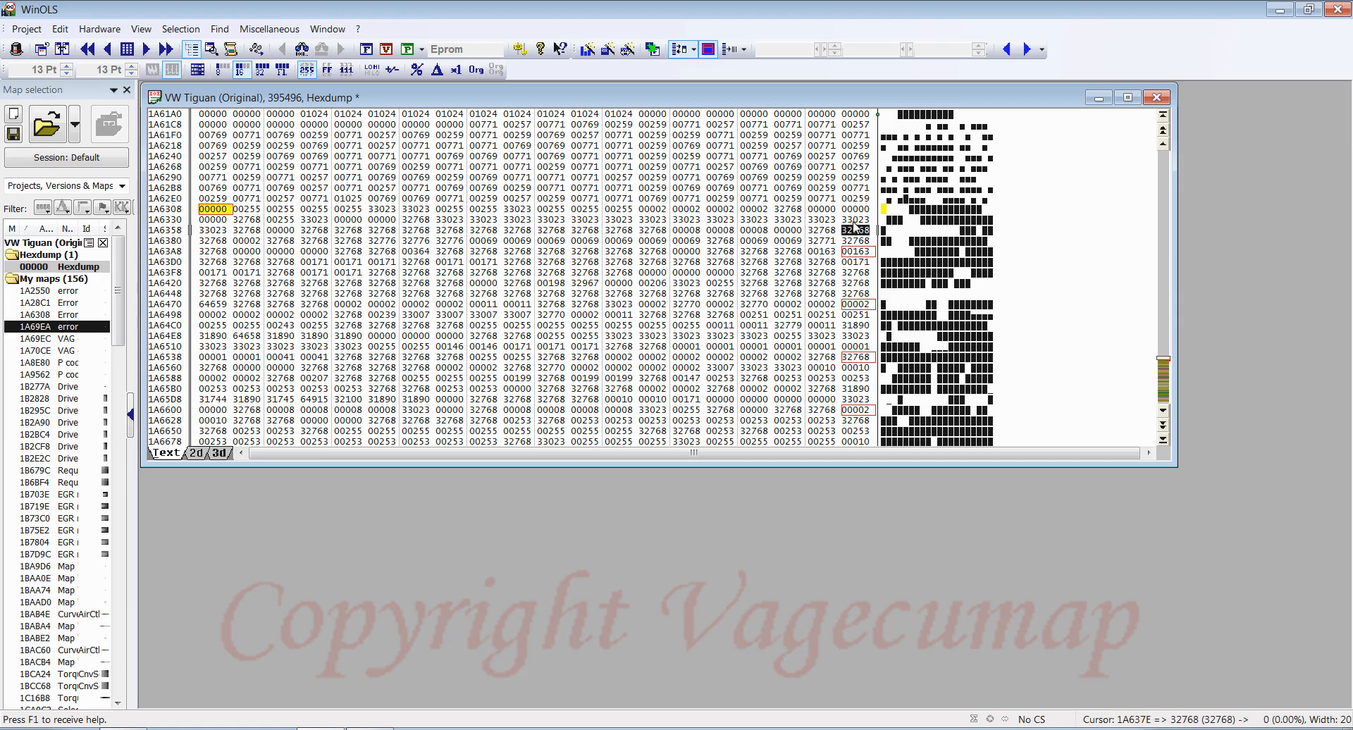
left_click(857, 219)
left_click(856, 209)
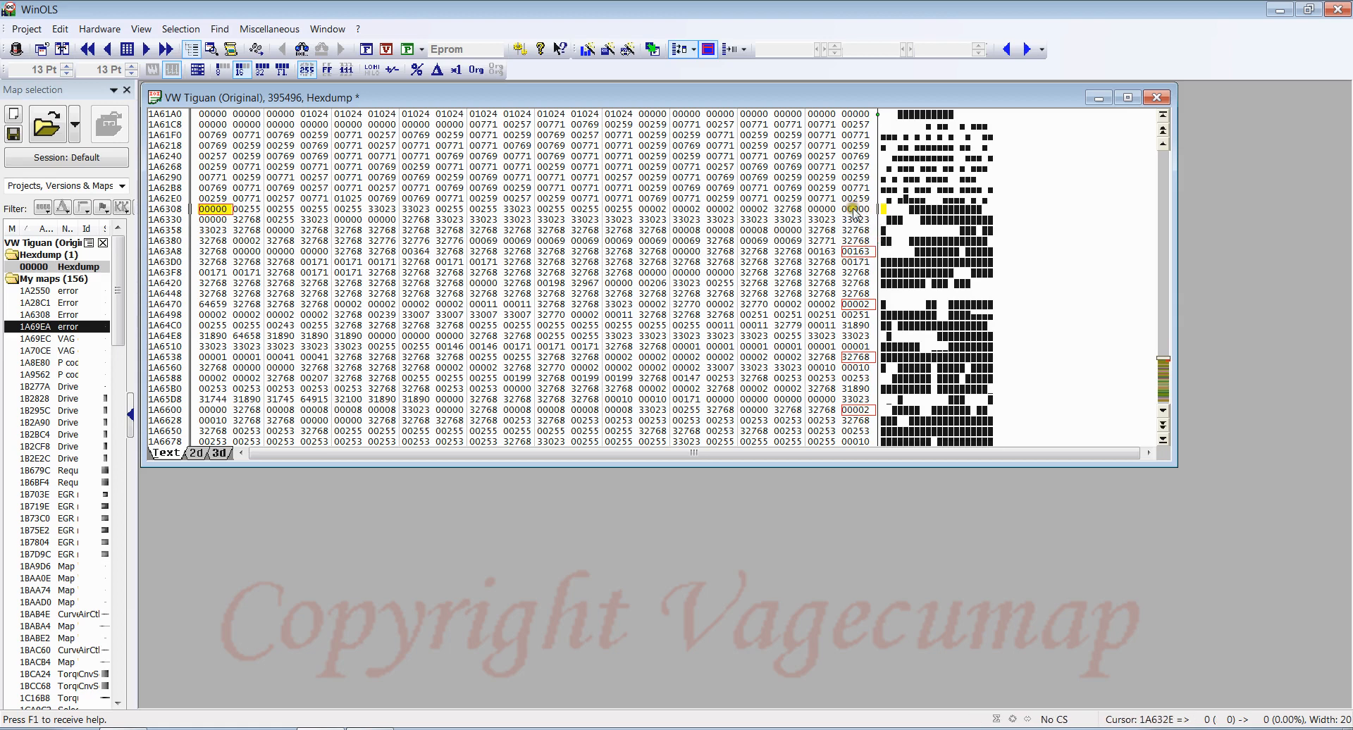
left_click(213, 209)
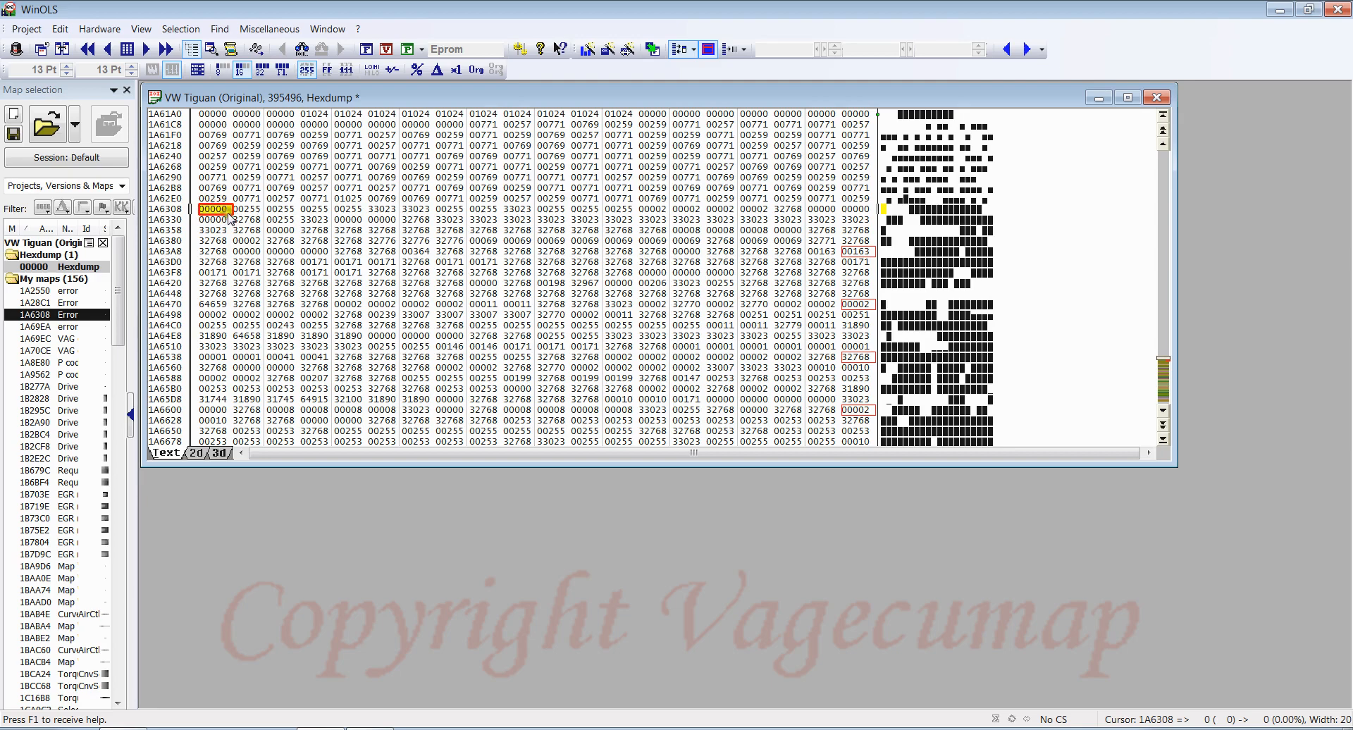
Open the map at 1A6308, review the name in its properties, and close the map.
double_click(199, 209)
left_click(214, 208)
double_click(214, 208)
left_click(363, 303)
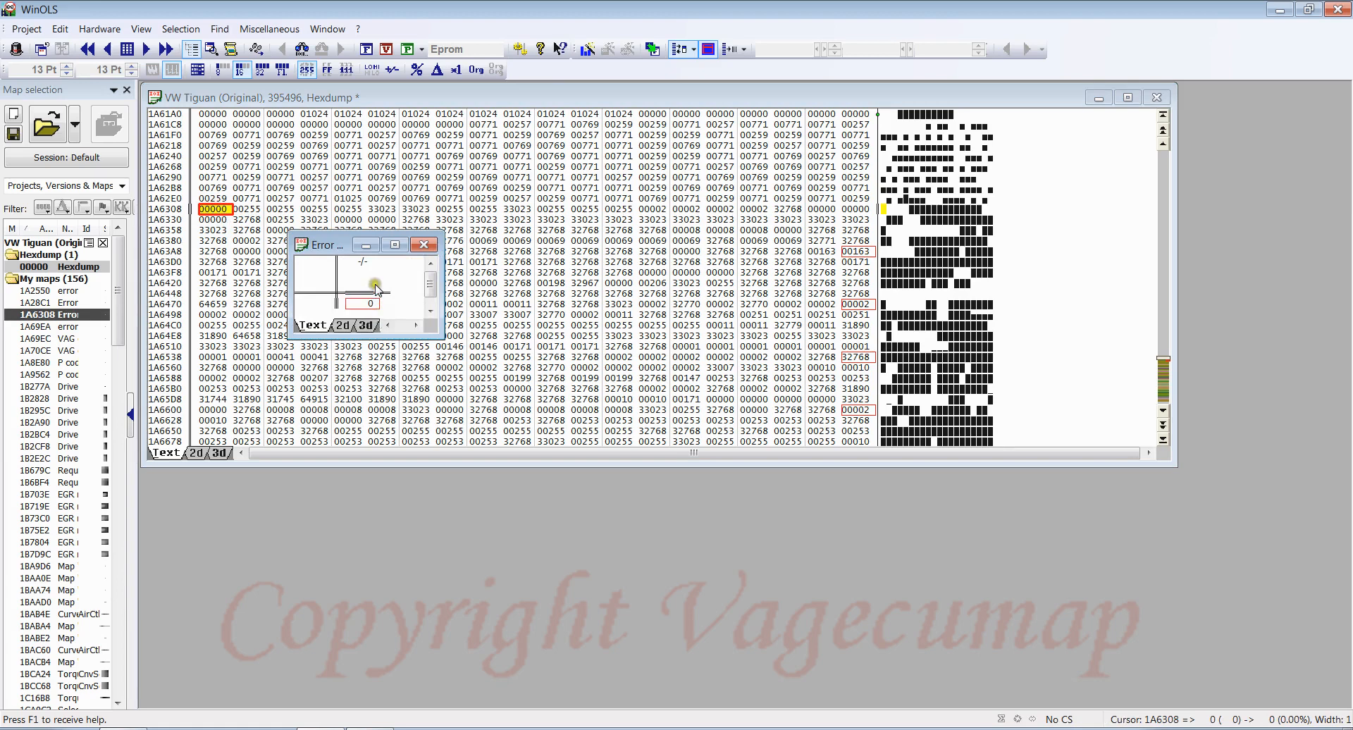
double_click(371, 283)
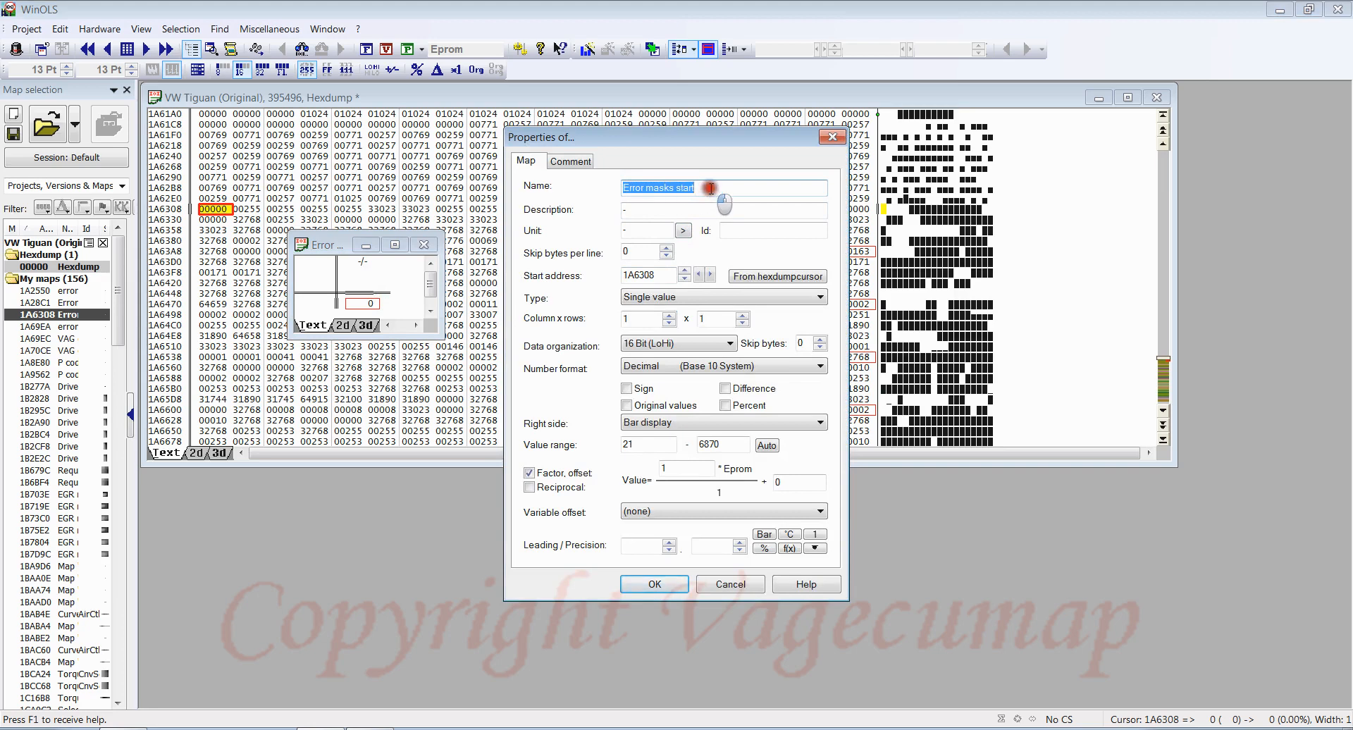
left_click(673, 584)
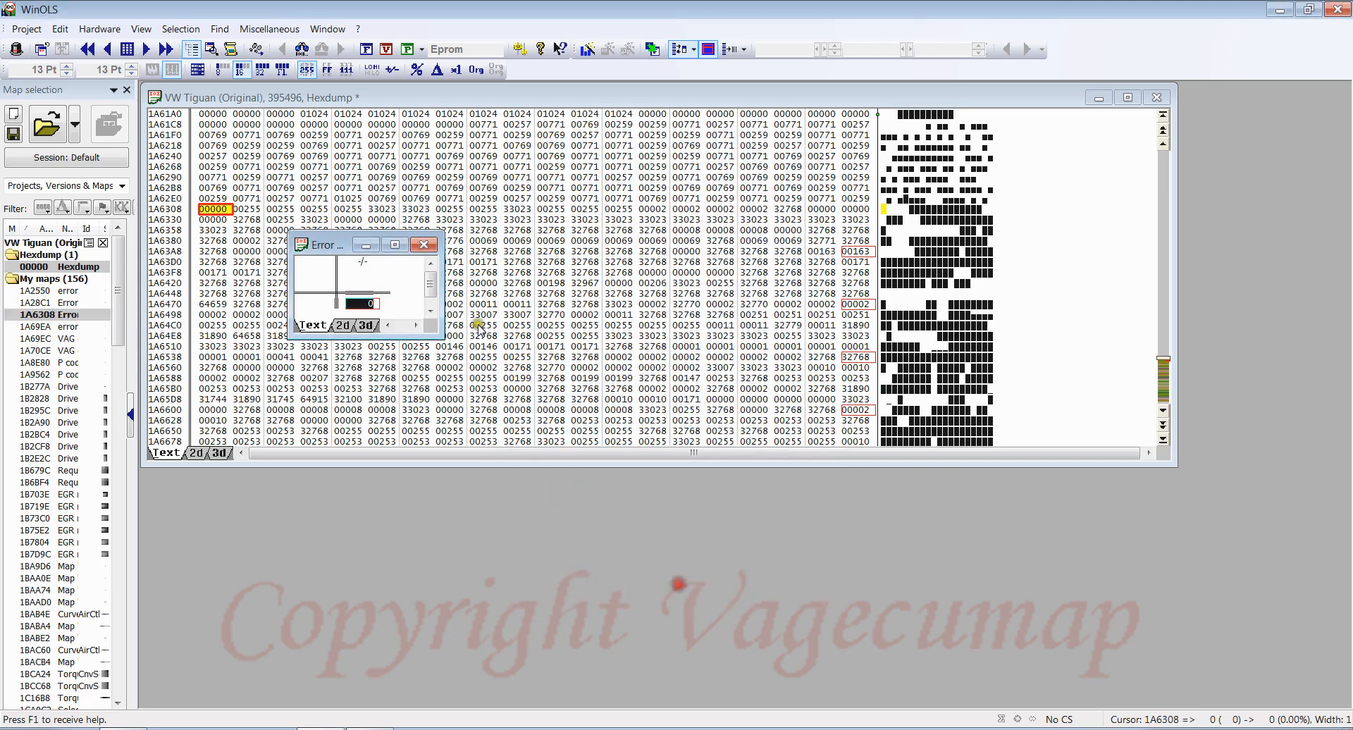
left_click(424, 245)
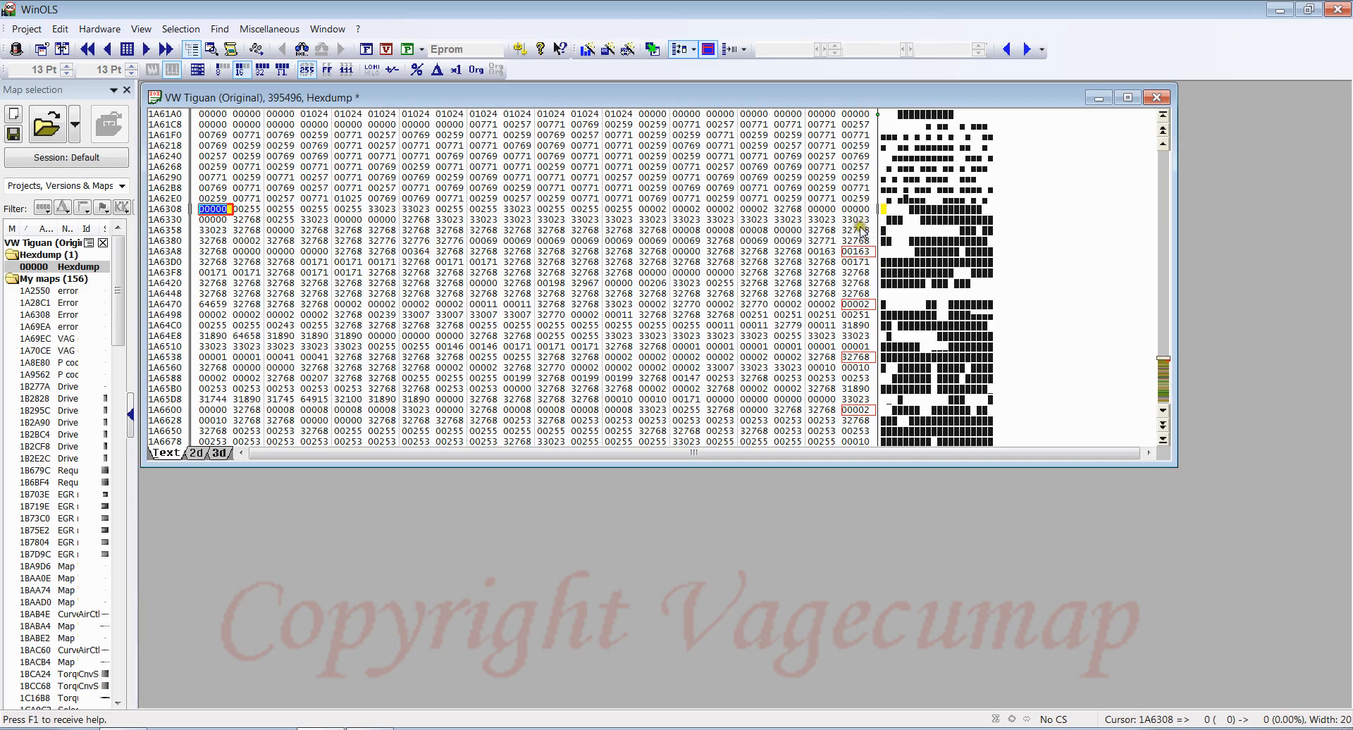
Open the comment of the marked cell at 1A63CE, review its text, and close it.
left_click(857, 252)
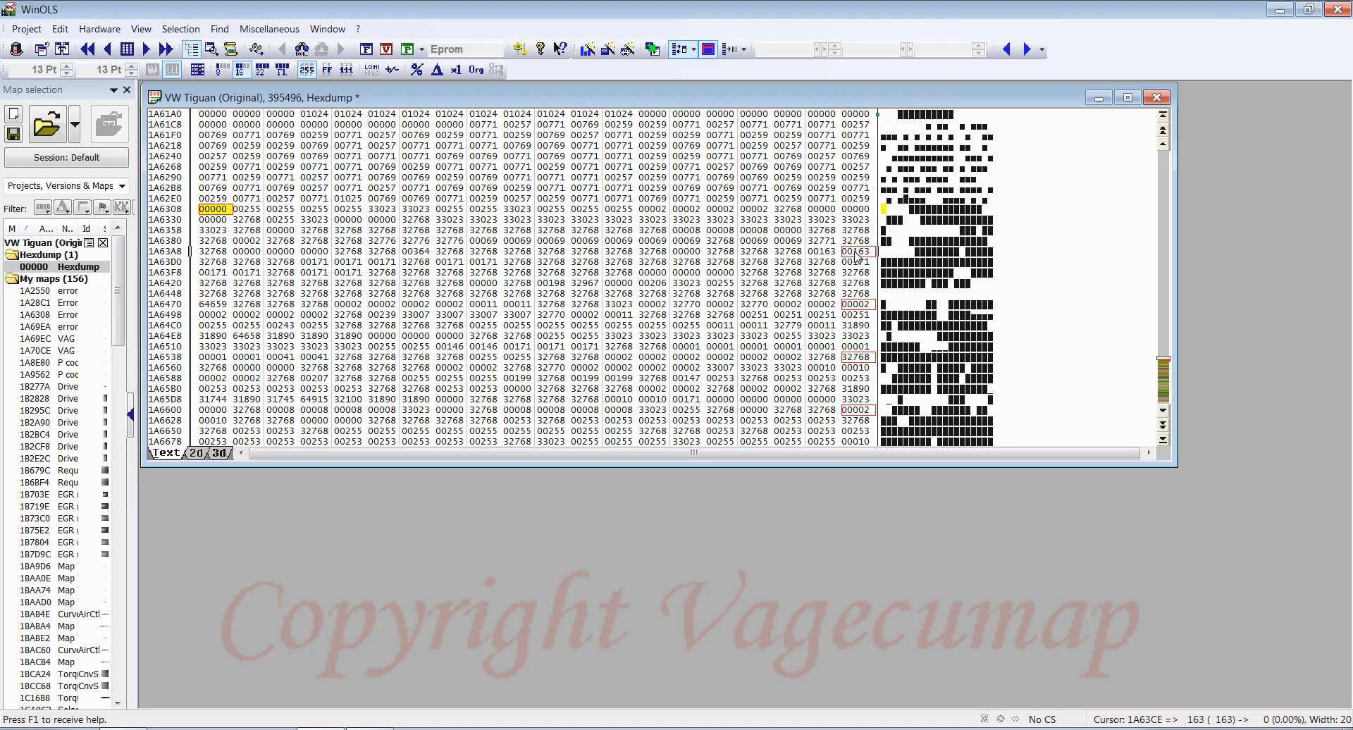
double_click(856, 253)
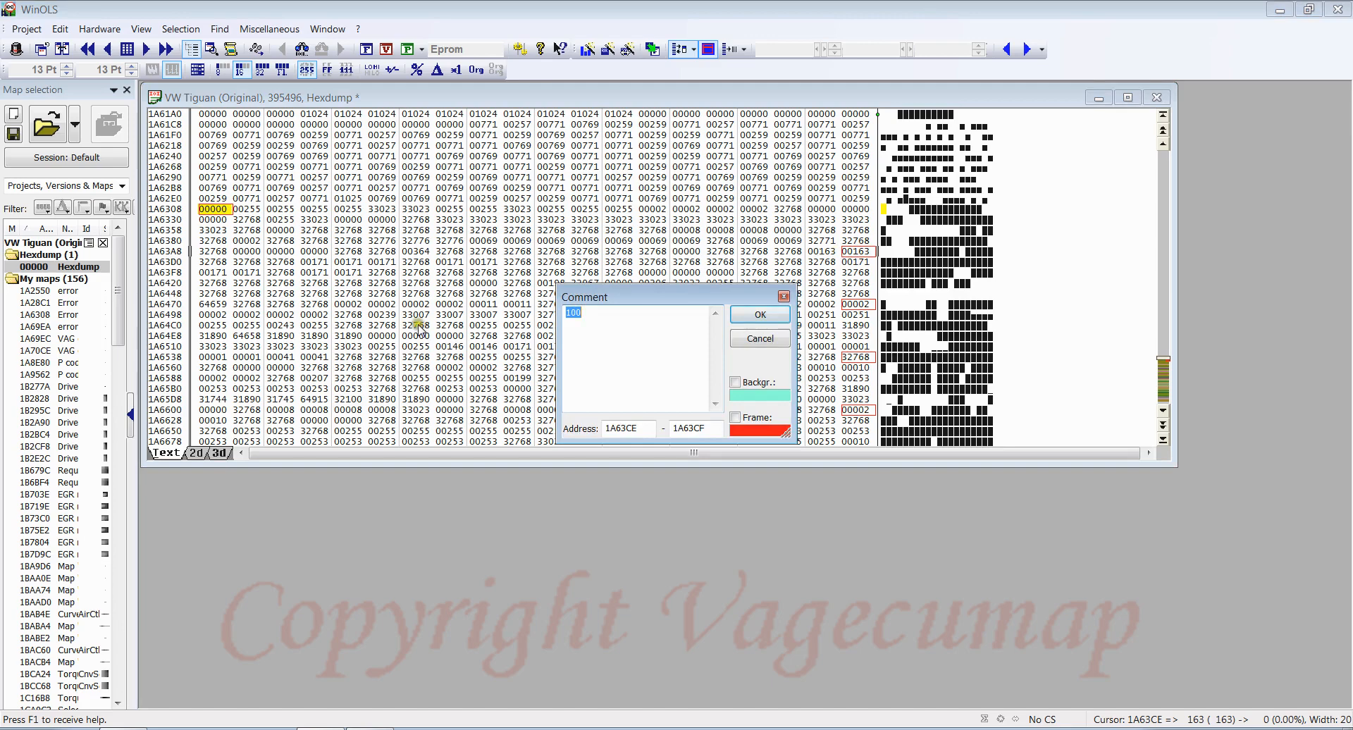
left_click(758, 317)
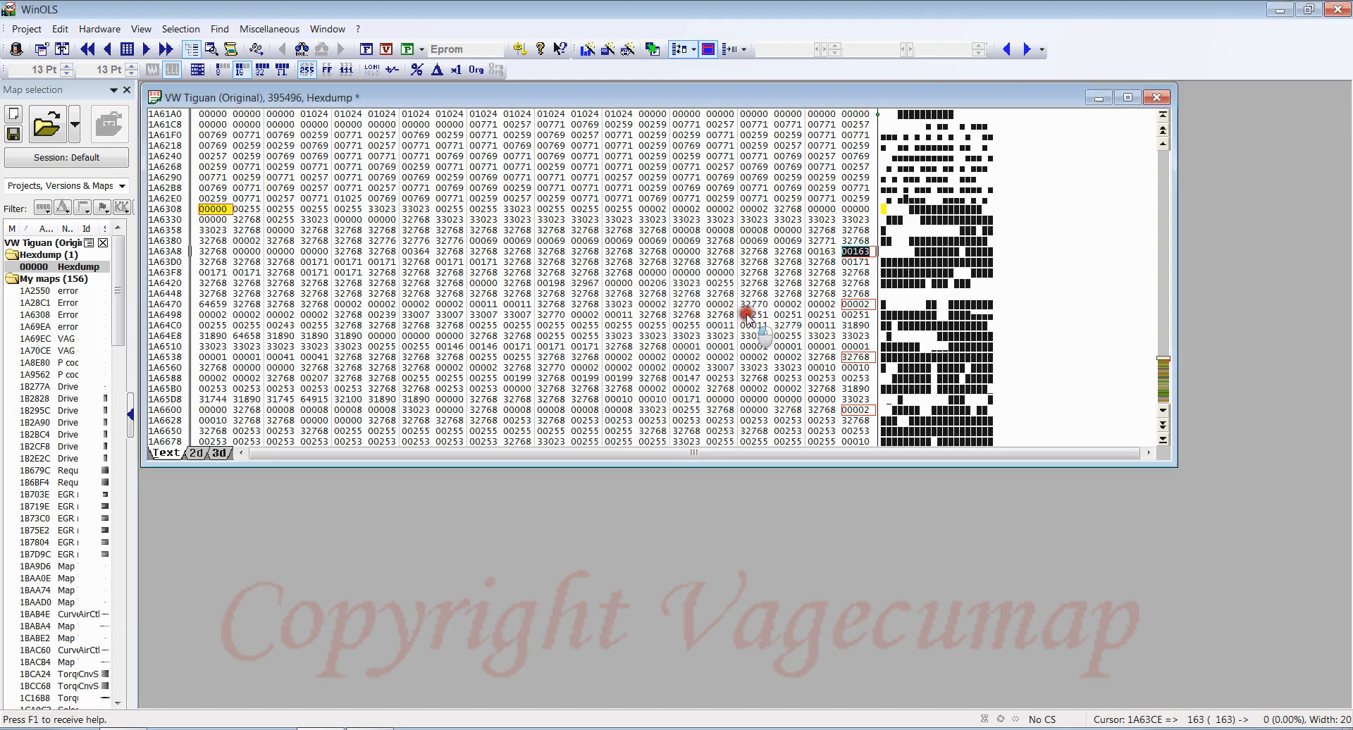
Open the map at 1A69EA, review the name in its properties, and close the map.
scroll(846, 271, "down", 6)
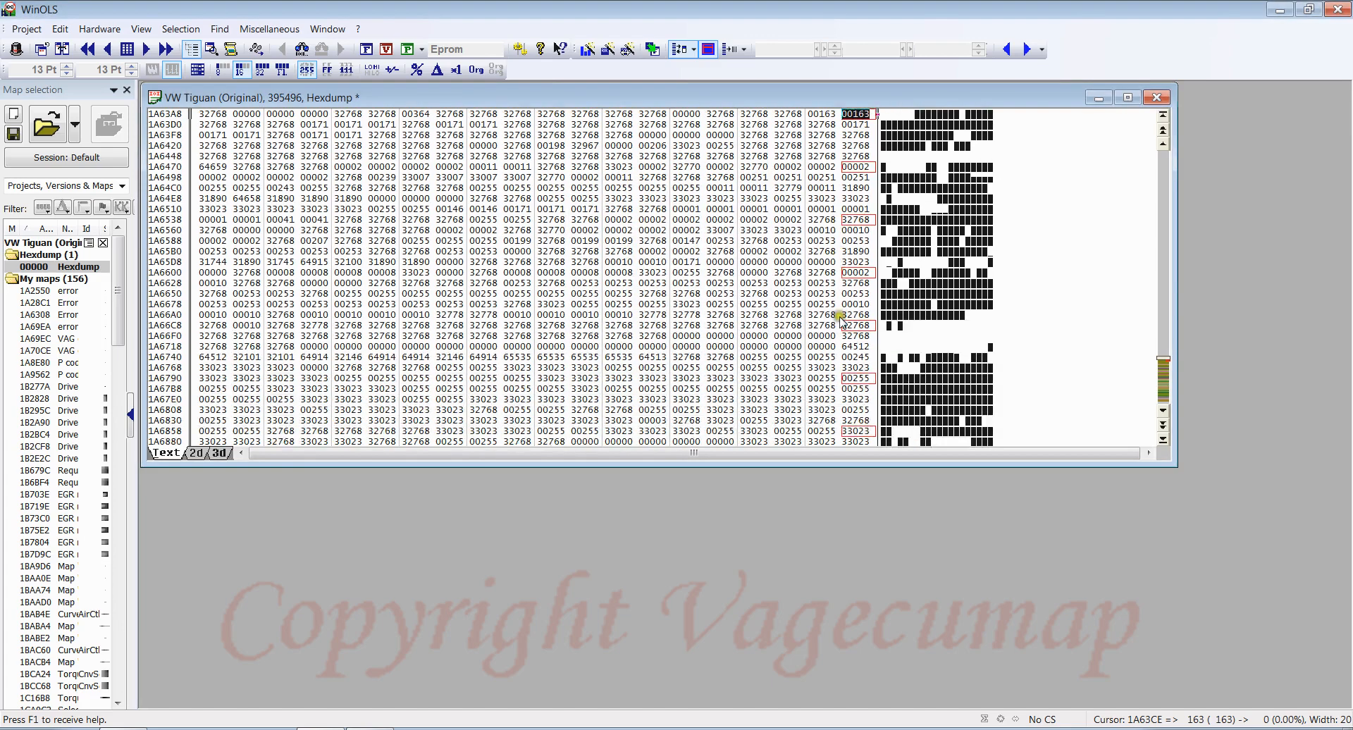
scroll(848, 289, "down", 7)
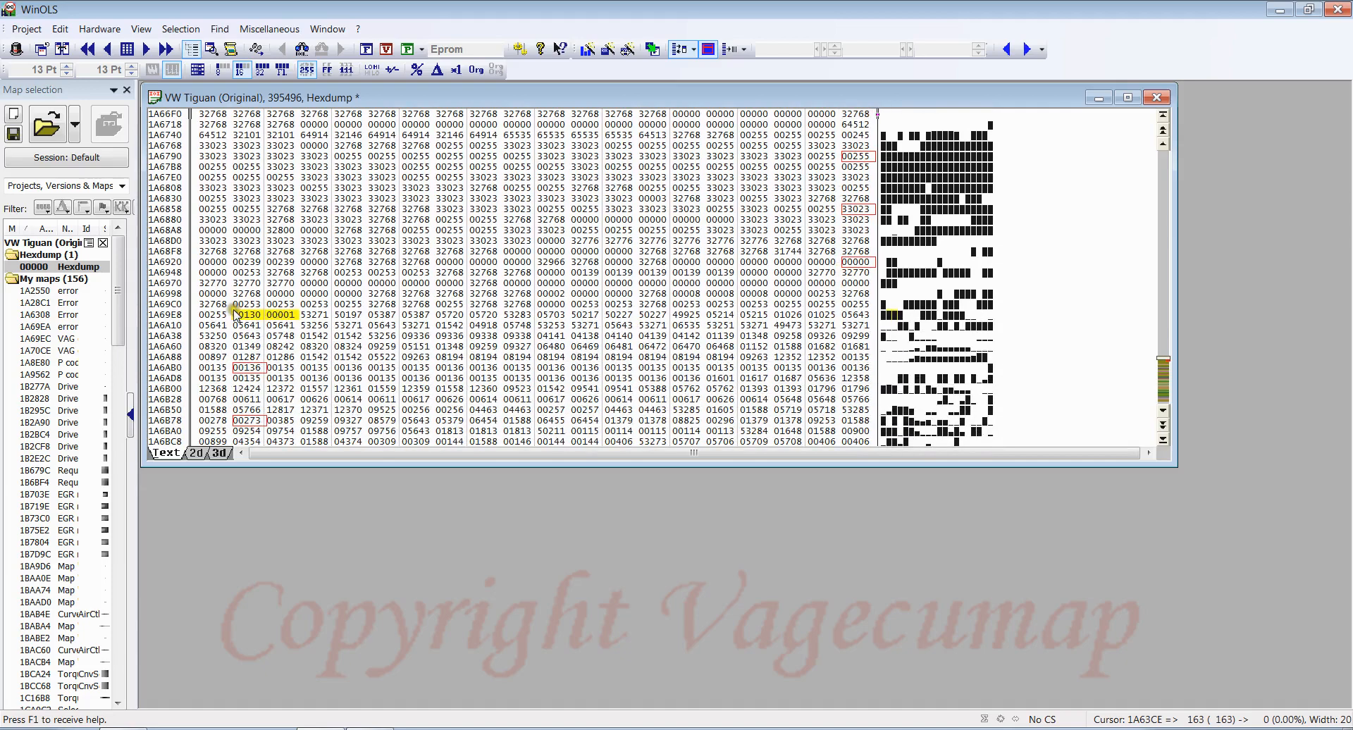
left_click(248, 314)
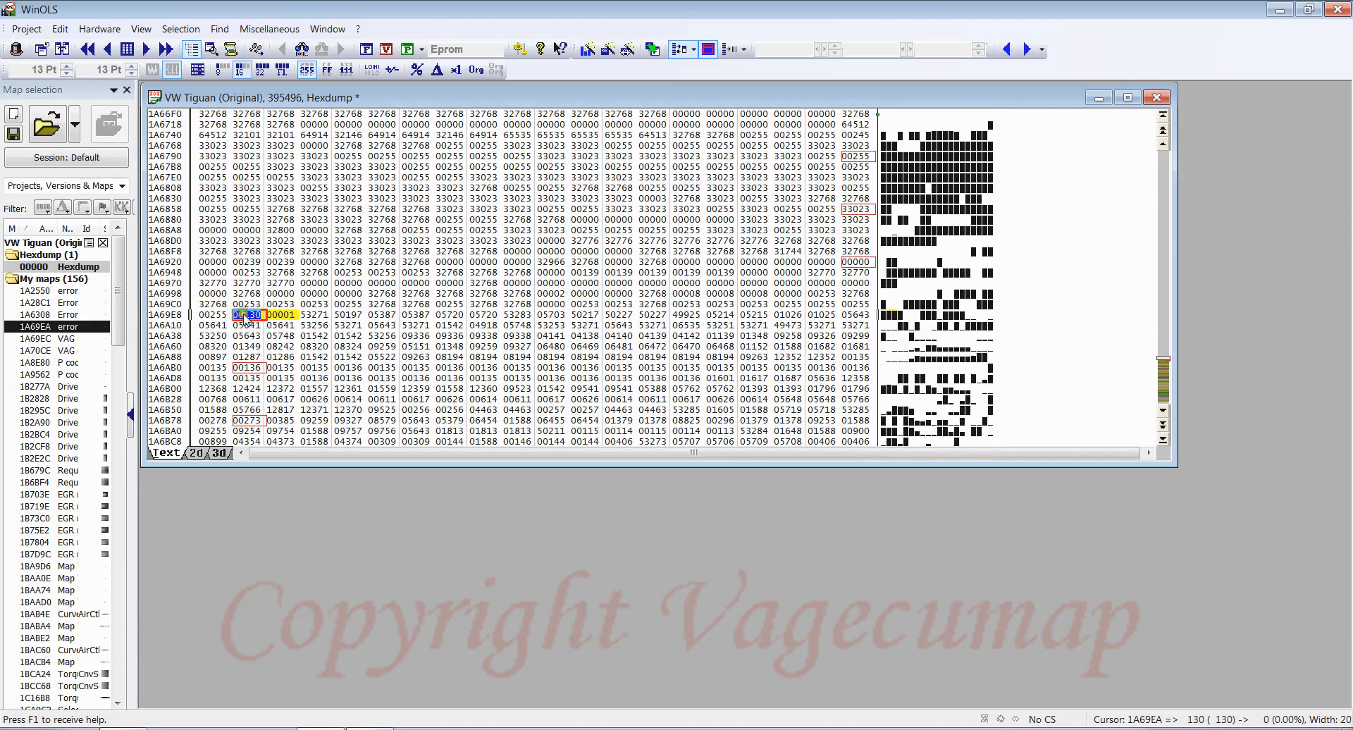
double_click(244, 315)
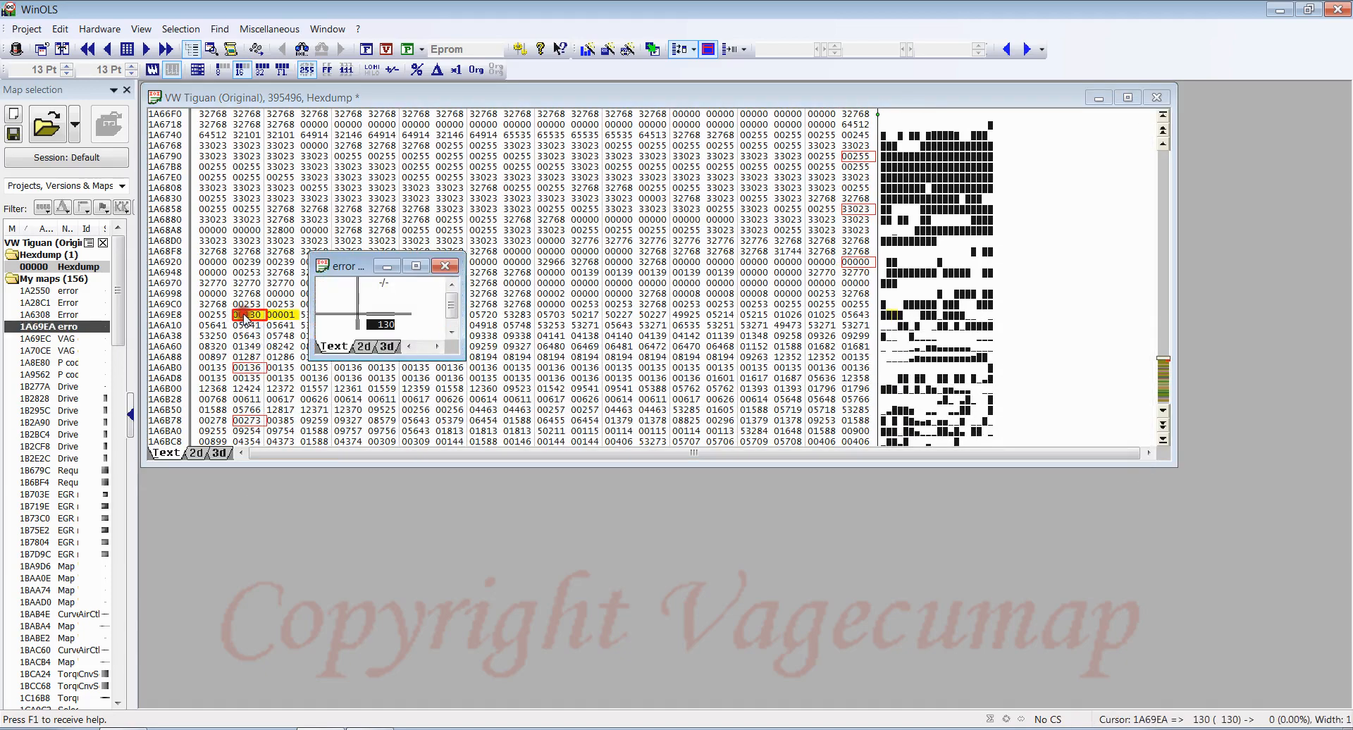
double_click(393, 309)
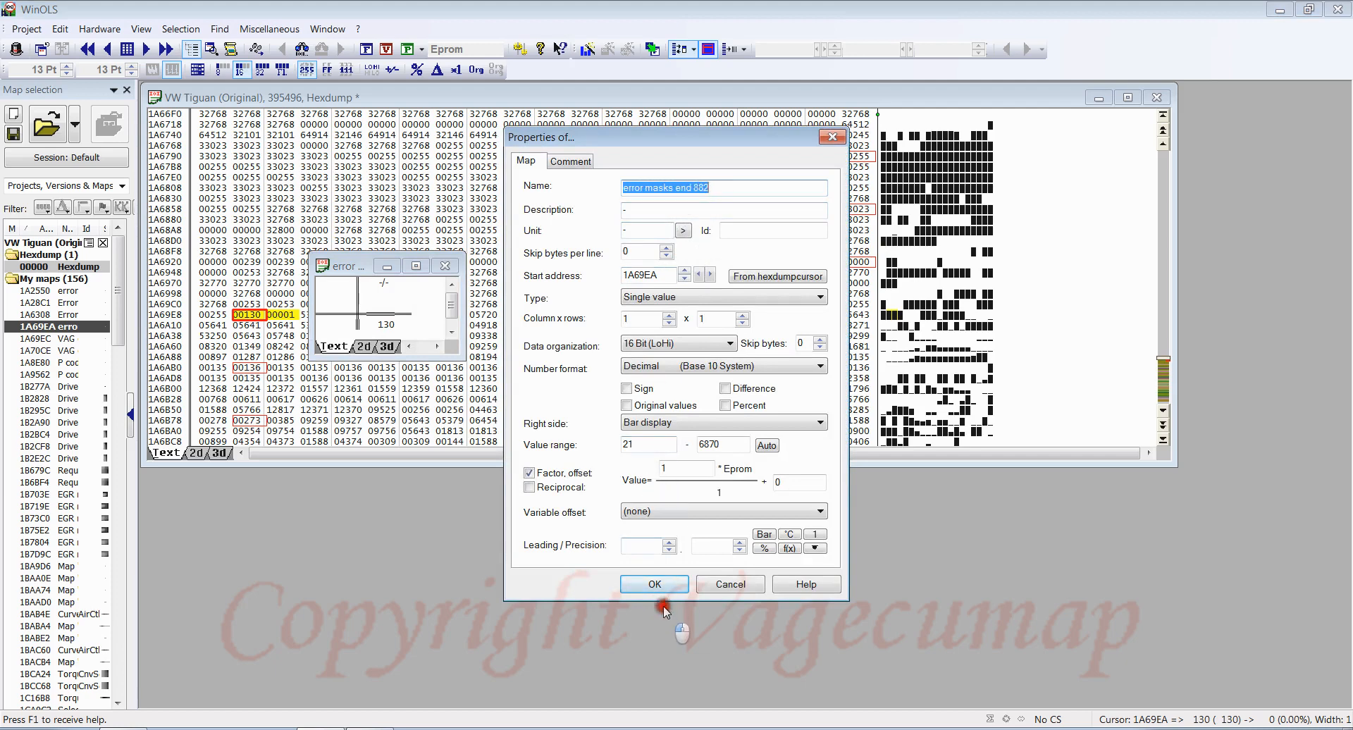
left_click(657, 584)
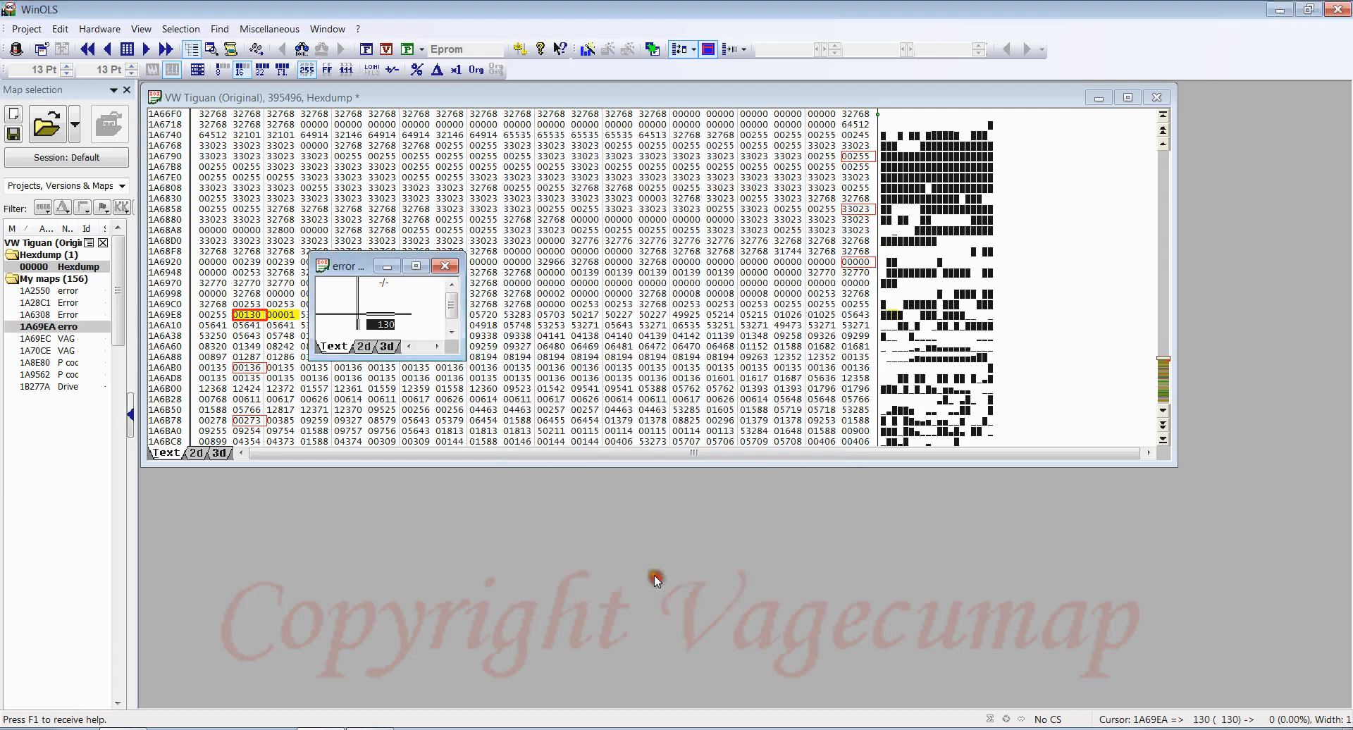
left_click(448, 268)
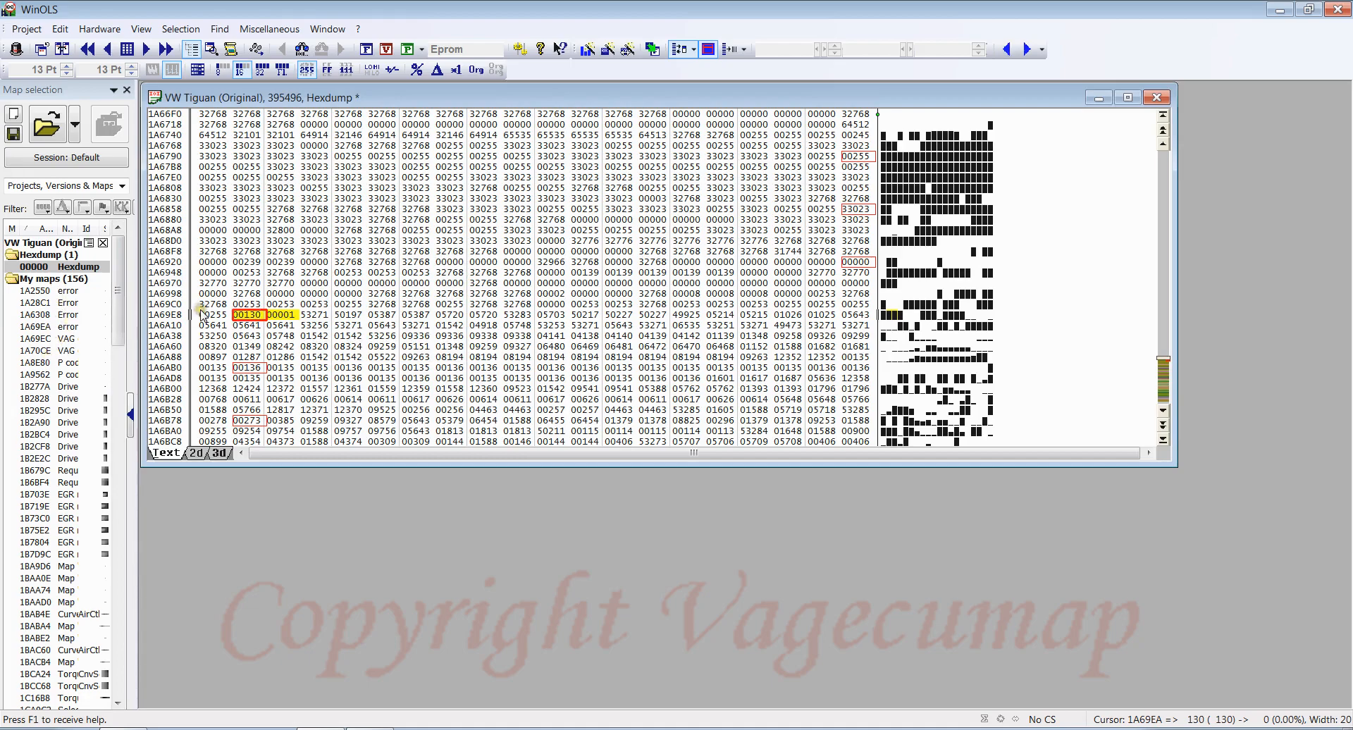
Return to the first error-mask cell at 1A6308 and step along its row to 1A631A.
scroll(239, 285, "up", 8)
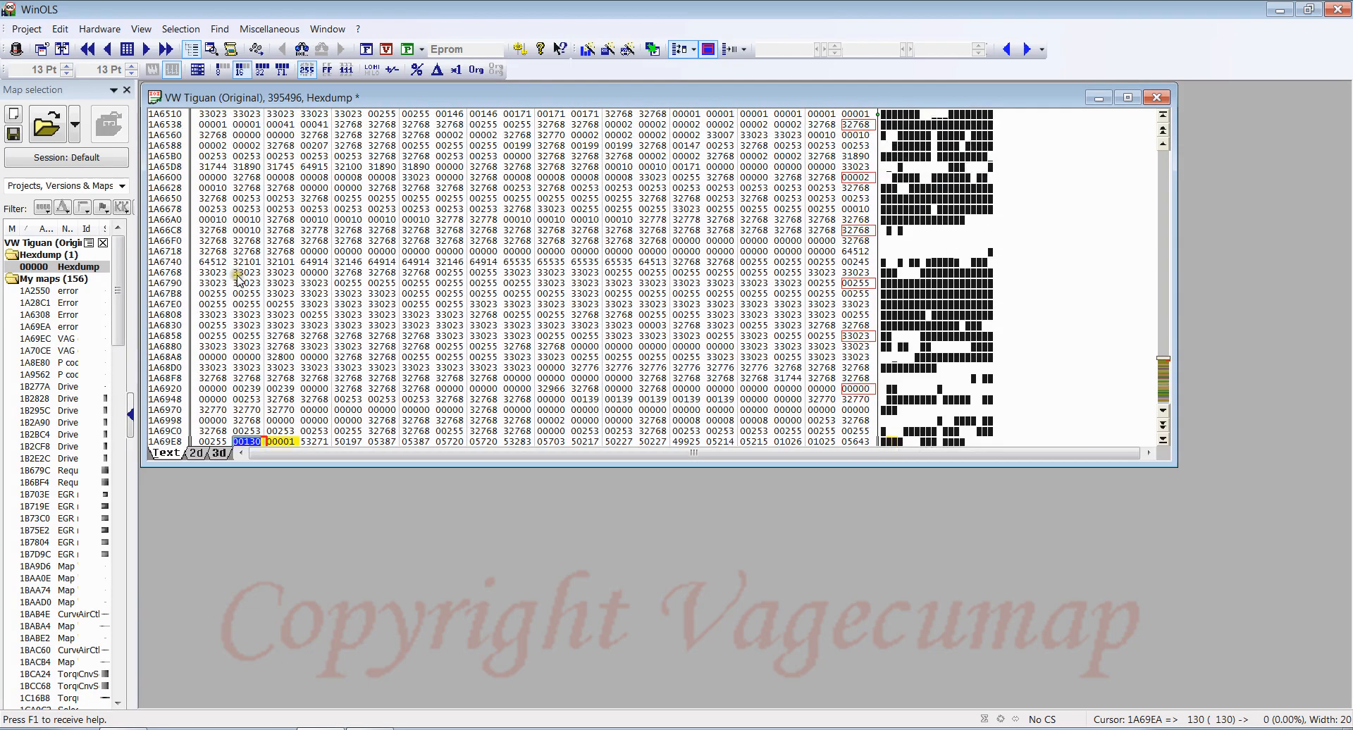
scroll(236, 231, "up", 3)
left_click(215, 198)
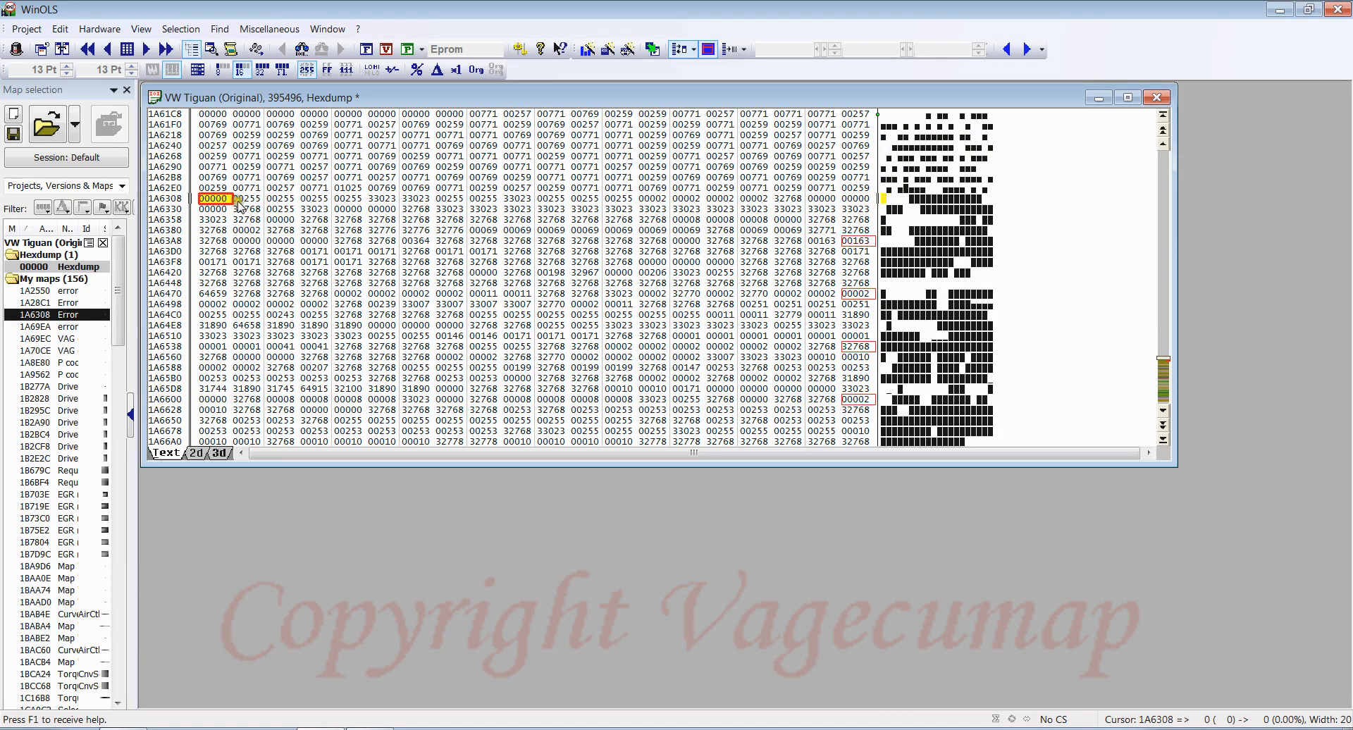
left_click(245, 198)
left_click(282, 199)
left_click(321, 199)
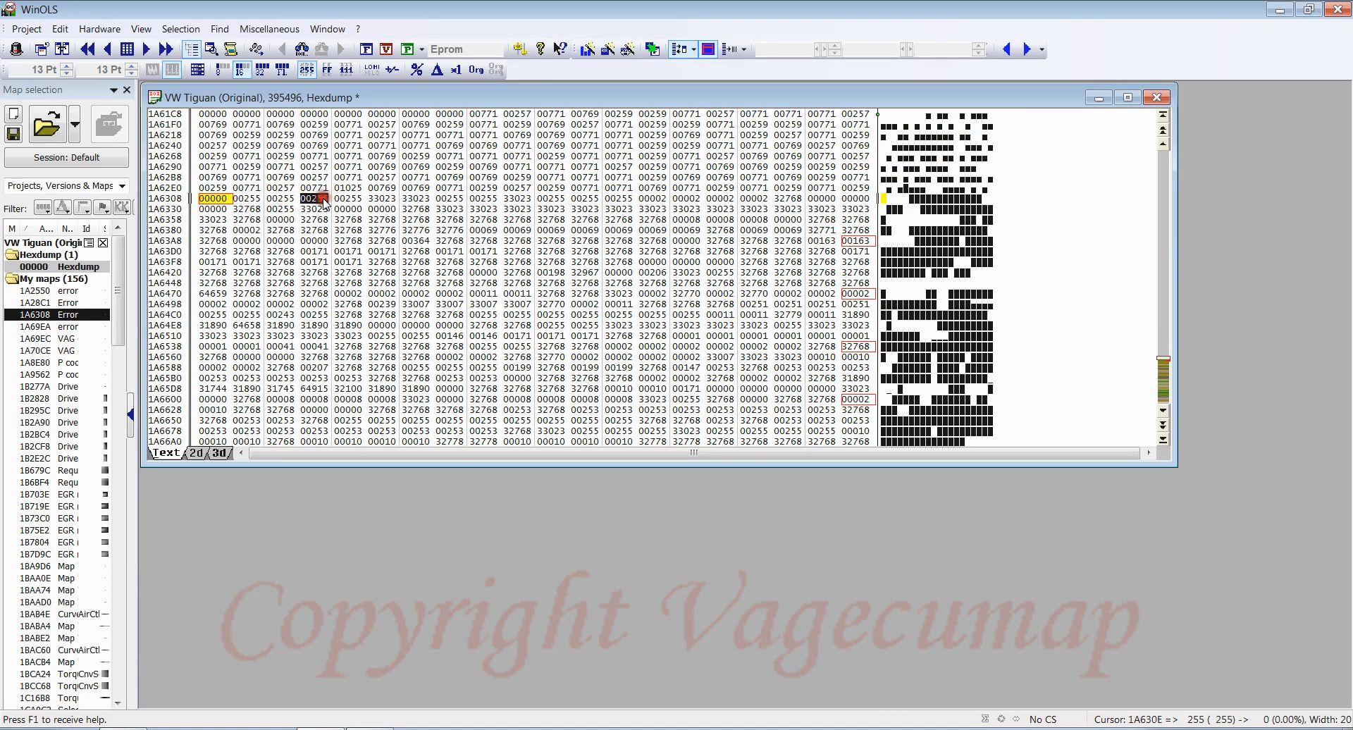
left_click(350, 199)
left_click(384, 200)
left_click(414, 199)
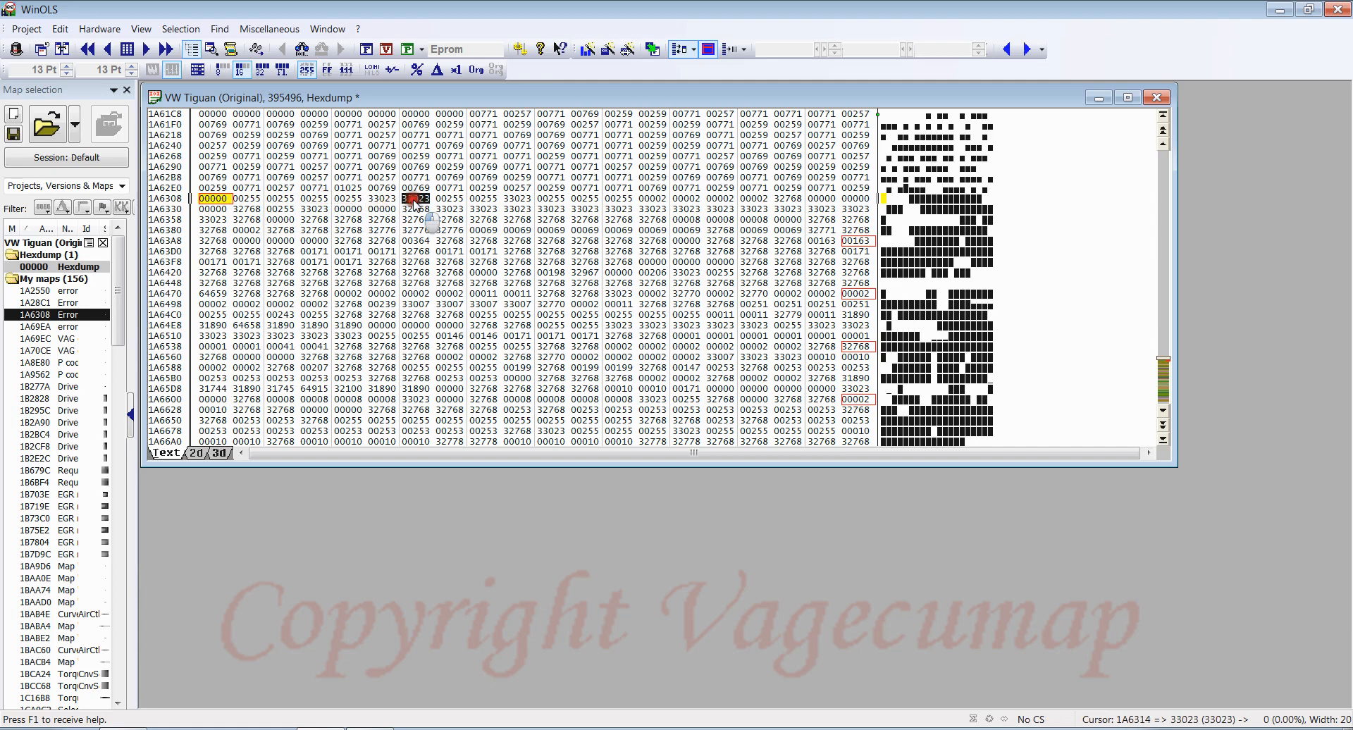
left_click(449, 200)
left_click(483, 199)
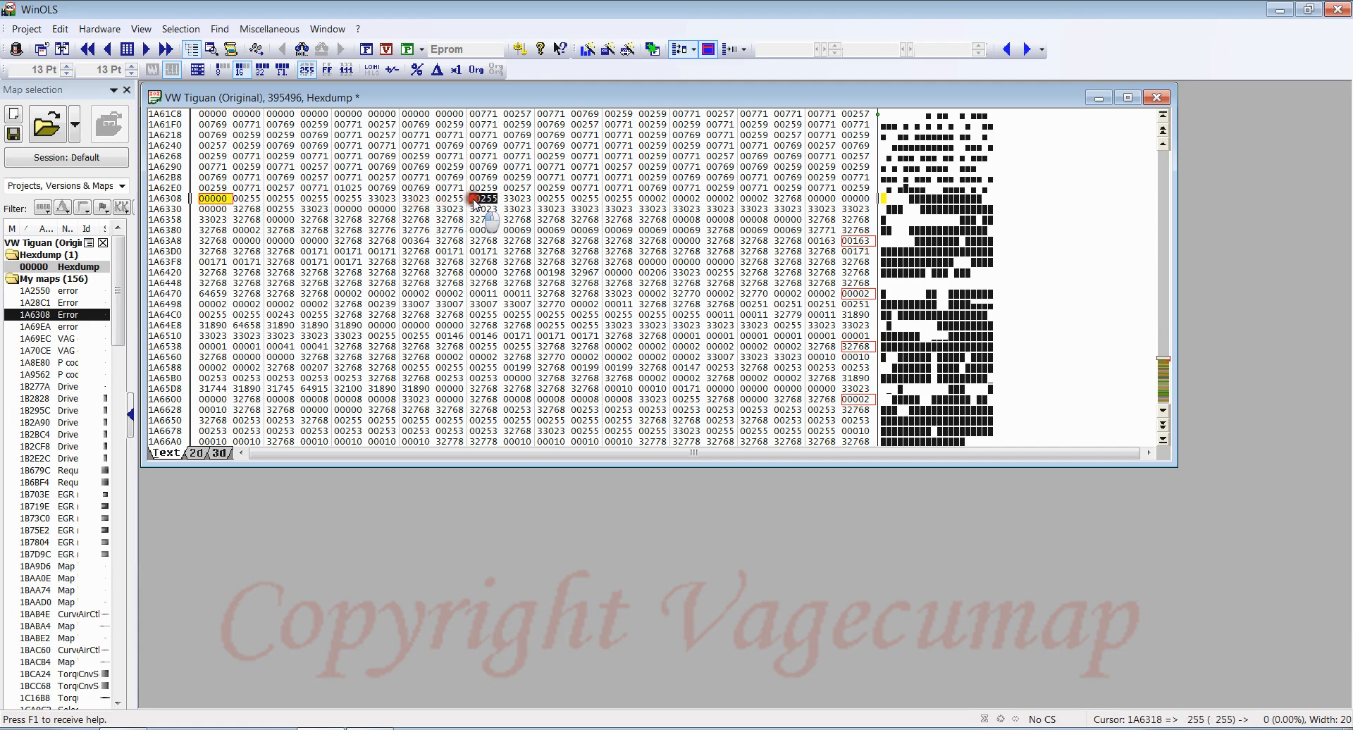
left_click(518, 200)
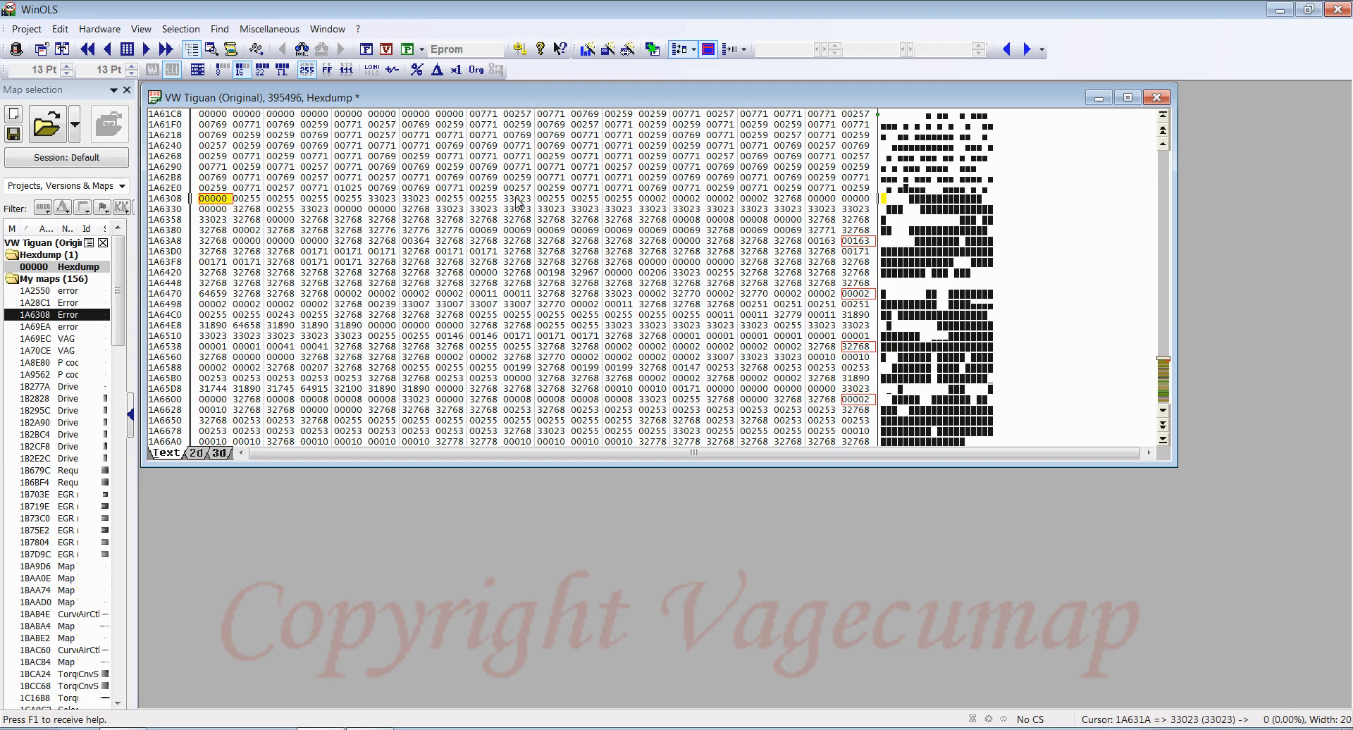
Set cell 1A631A to 0 and allow such changes always, turning memory protection off.
double_click(518, 204)
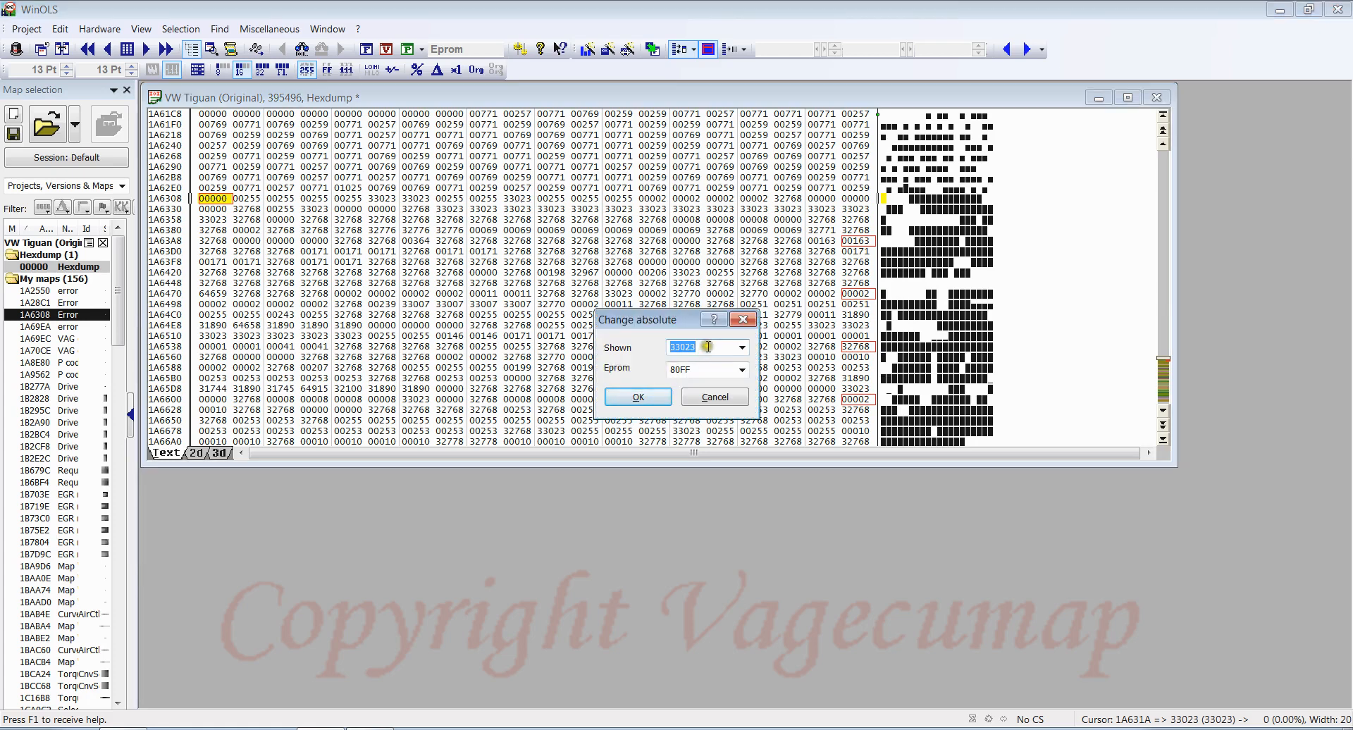
type("0")
left_click(641, 398)
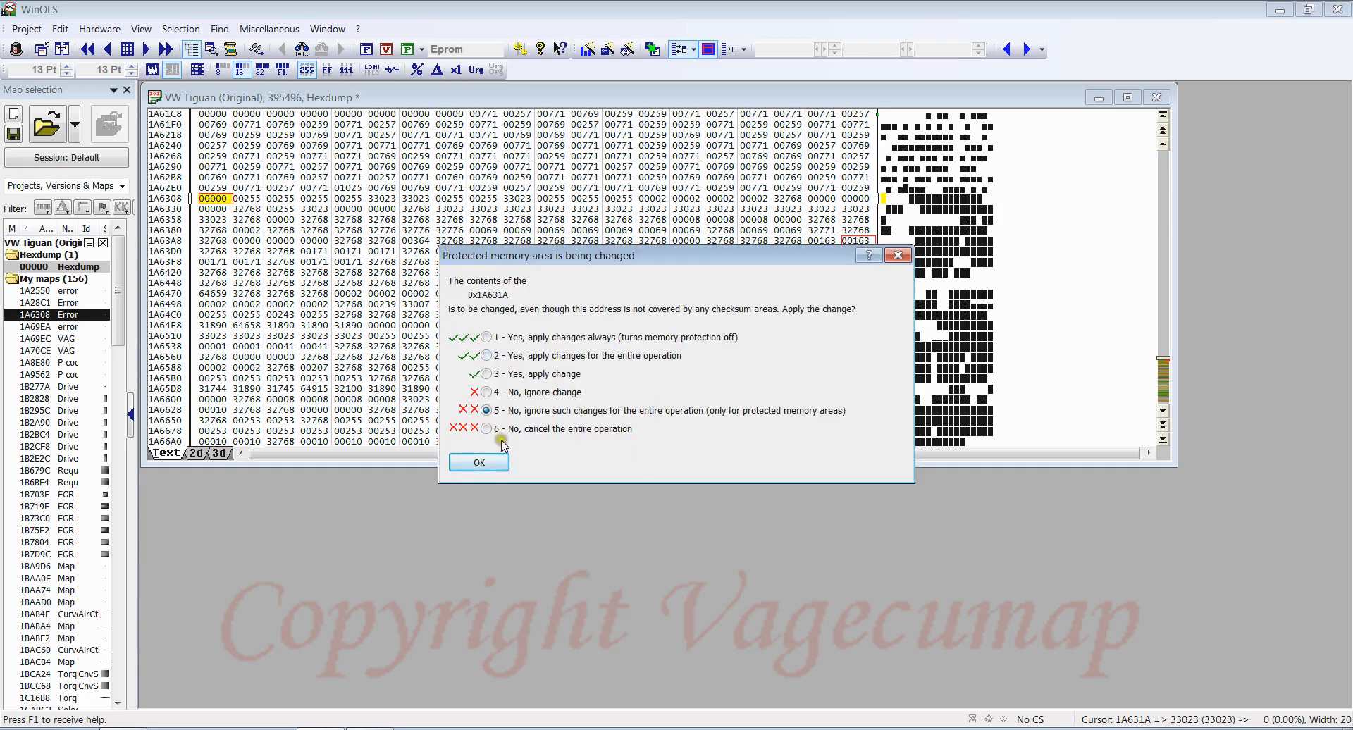
left_click(486, 337)
left_click(479, 462)
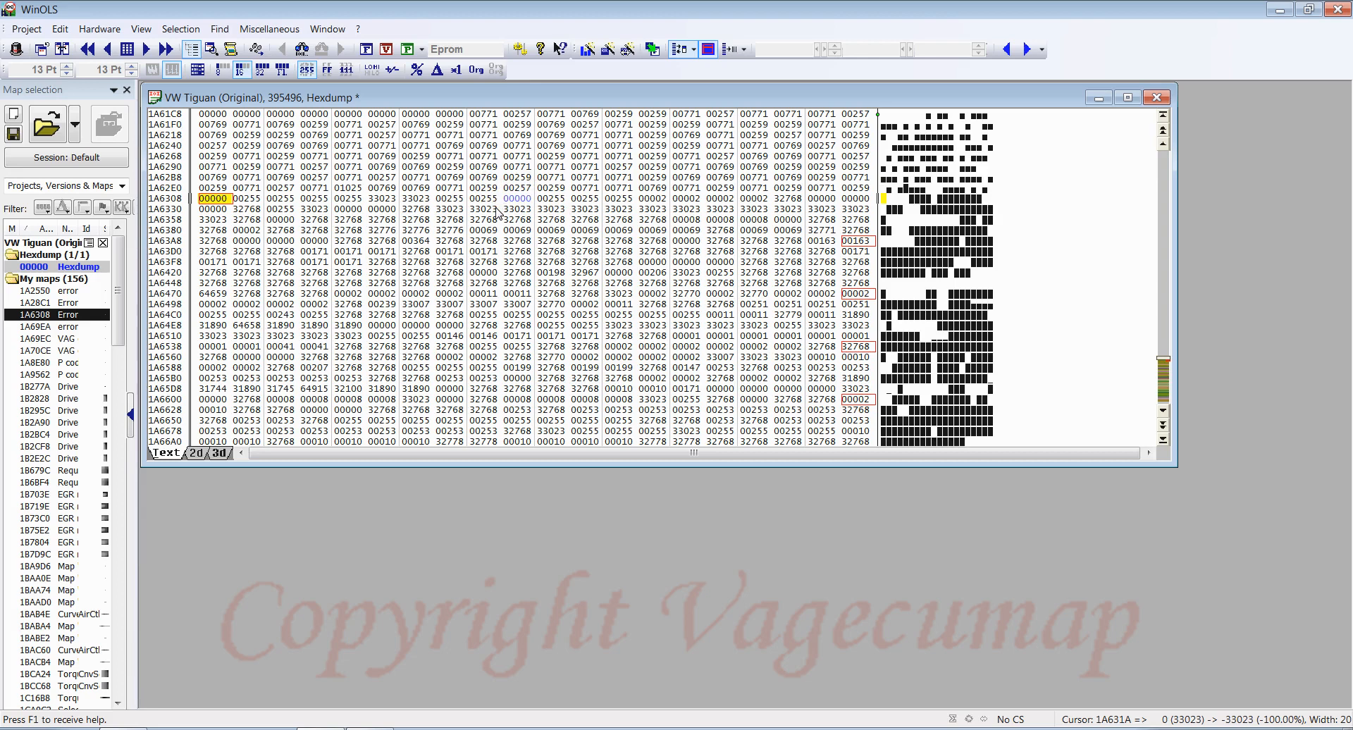
Set the value of cell 1A631A to 65535.
left_click(520, 195)
left_click(508, 195)
key("=")
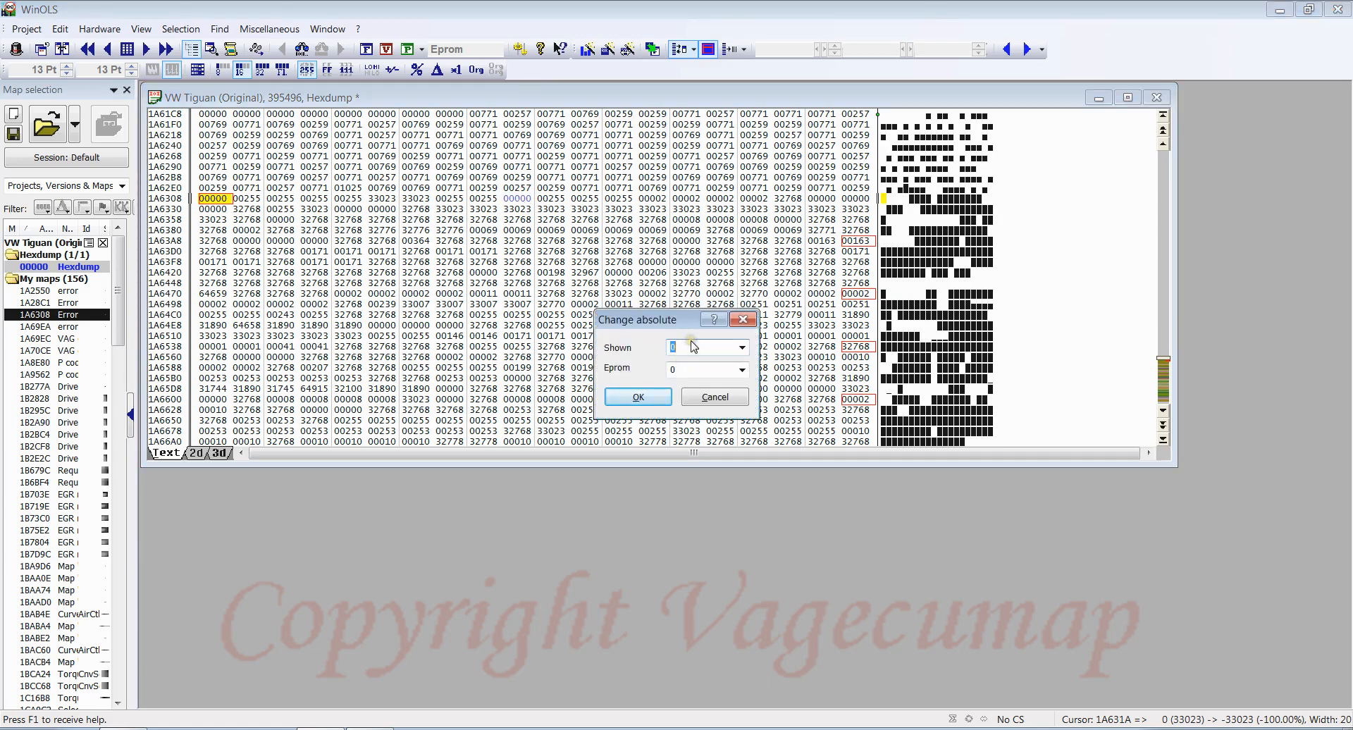
type("65535")
left_click(637, 398)
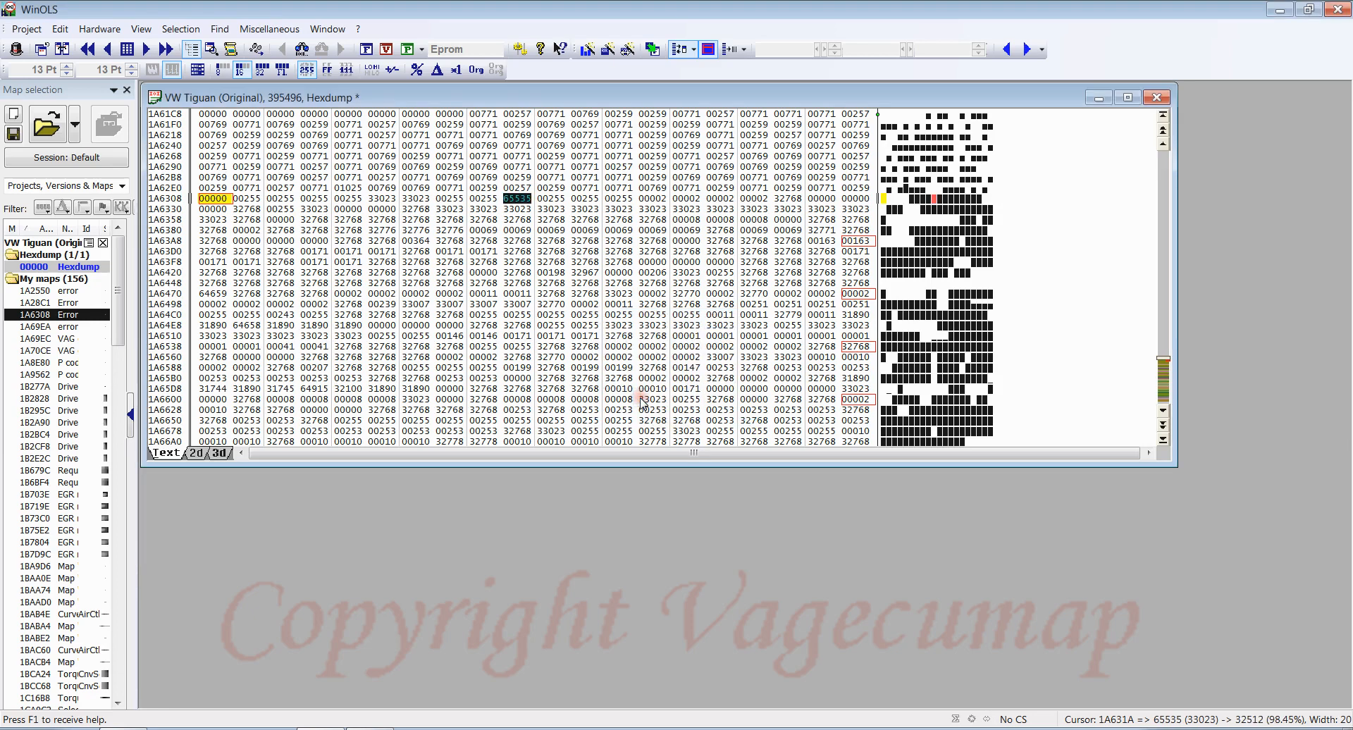
Set the value of cell 1A631A to 32768.
left_click(525, 208)
double_click(519, 200)
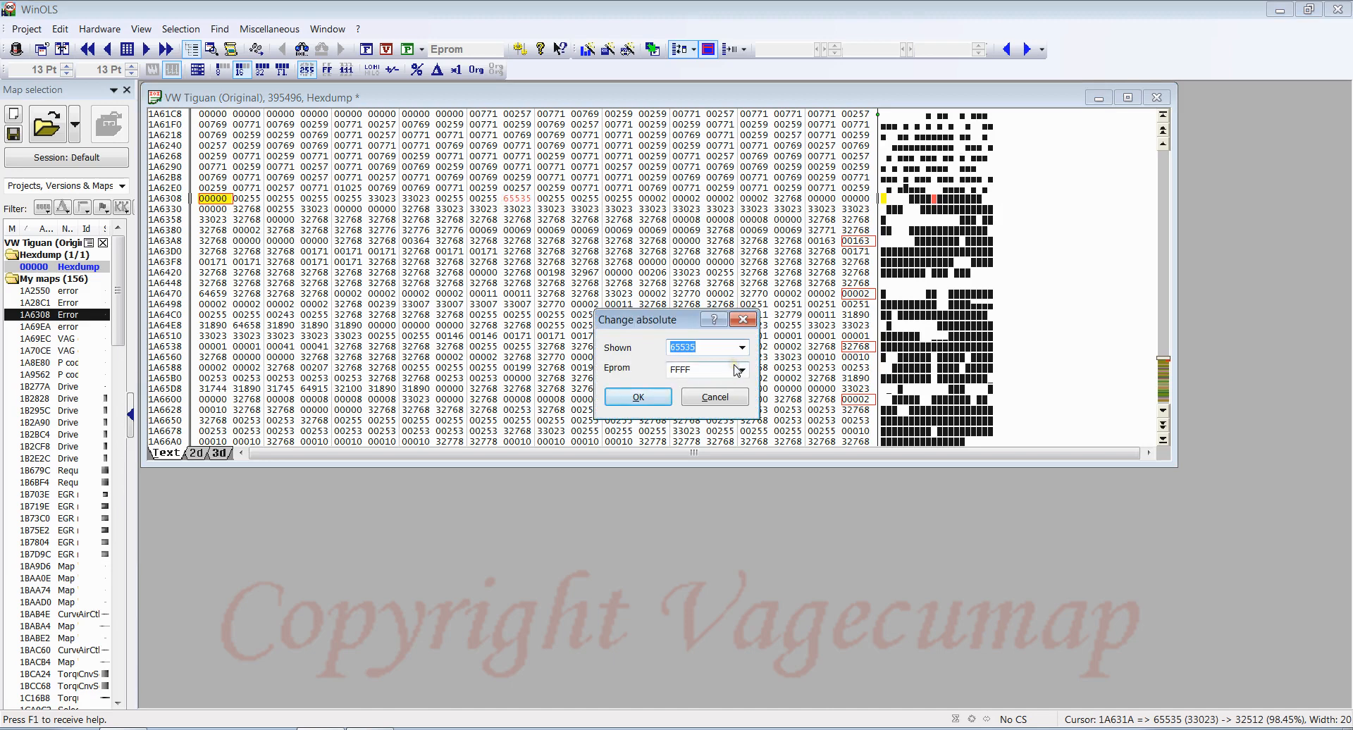
type("32768")
left_click(640, 397)
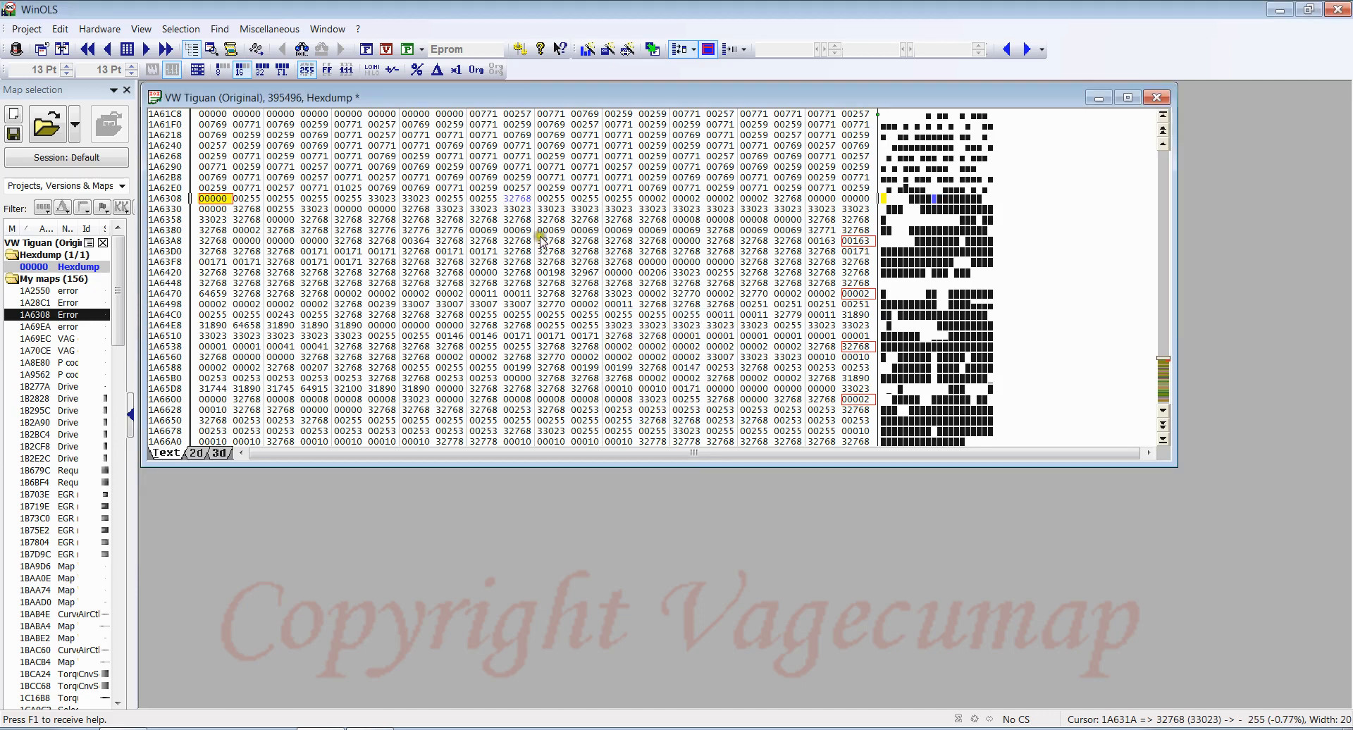
Restore cell 1A631A to its original value.
left_click(524, 200)
left_click(511, 197)
left_click(506, 254)
left_click(516, 199)
left_click(60, 29)
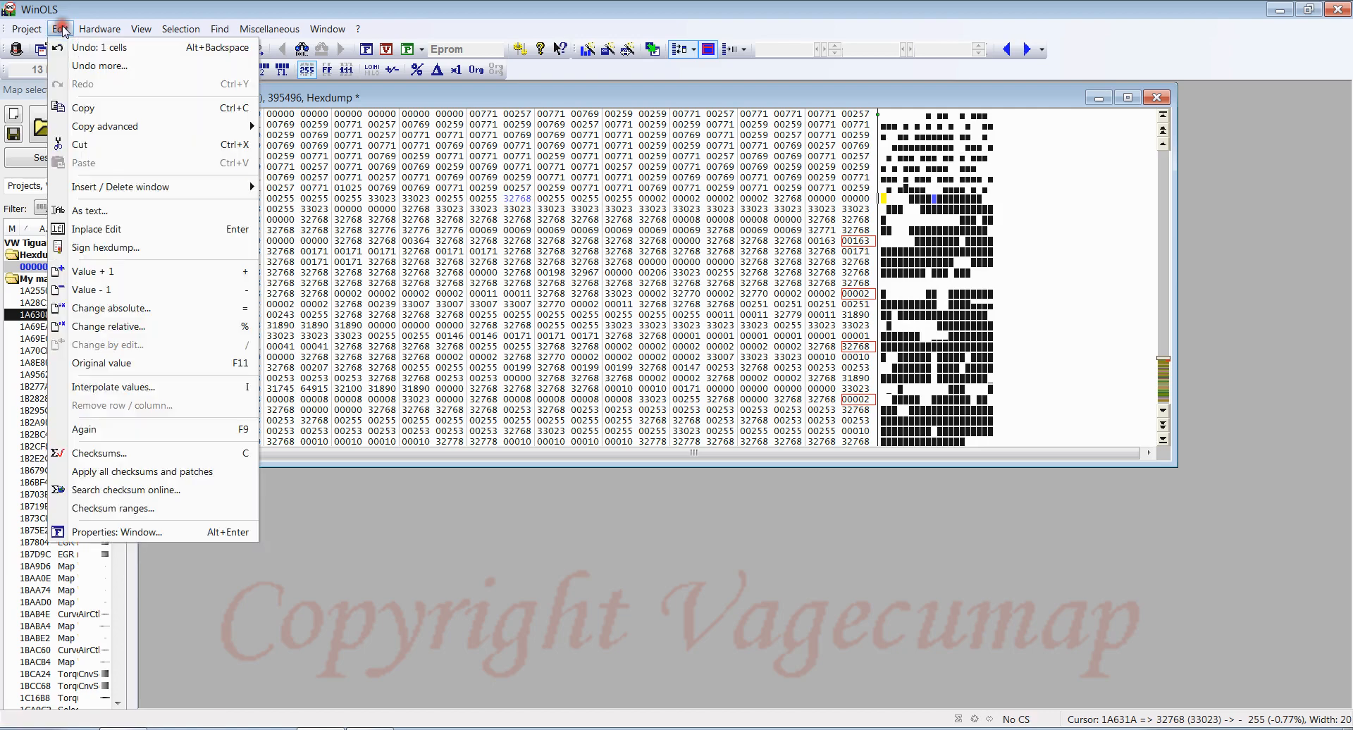
left_click(119, 363)
Inspect cell 1A6342 and the adjacent zero cells from 1A64F2 to 1A64F6.
left_click(517, 209)
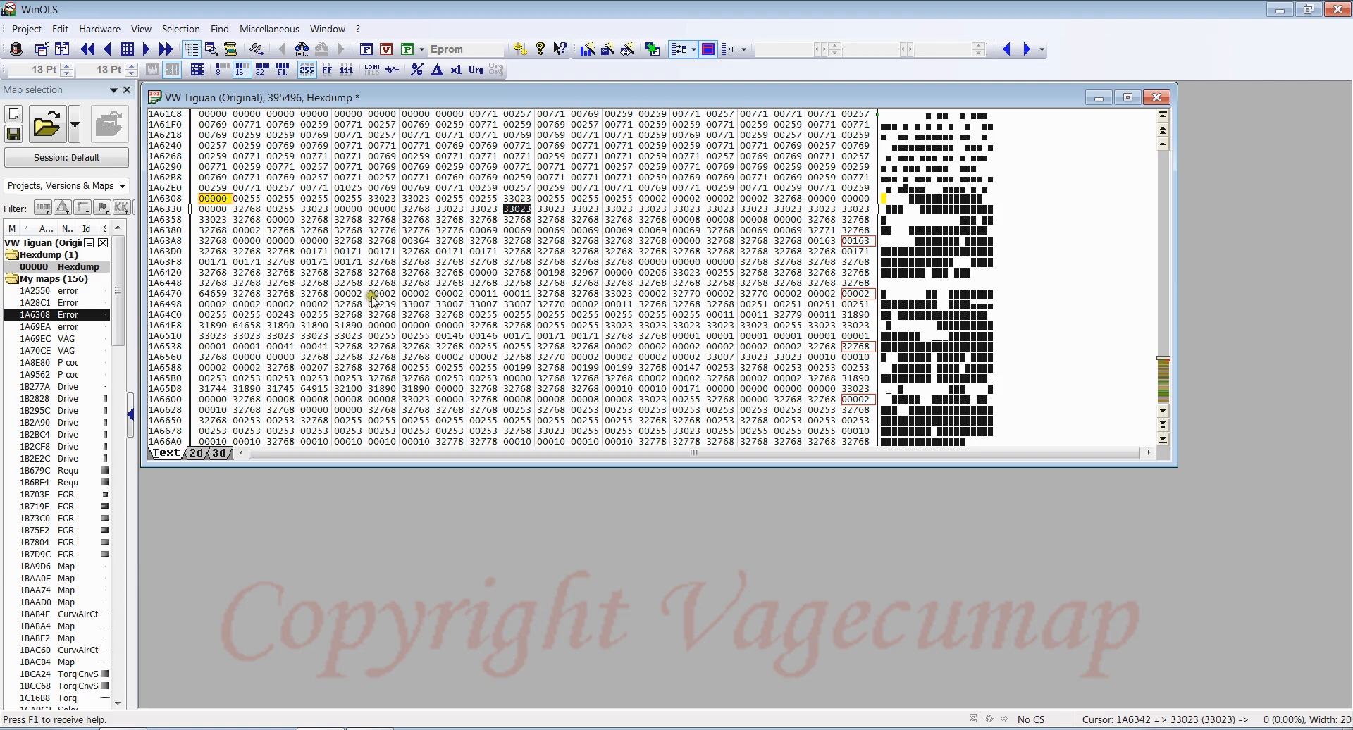
left_click(378, 325)
left_click(412, 325)
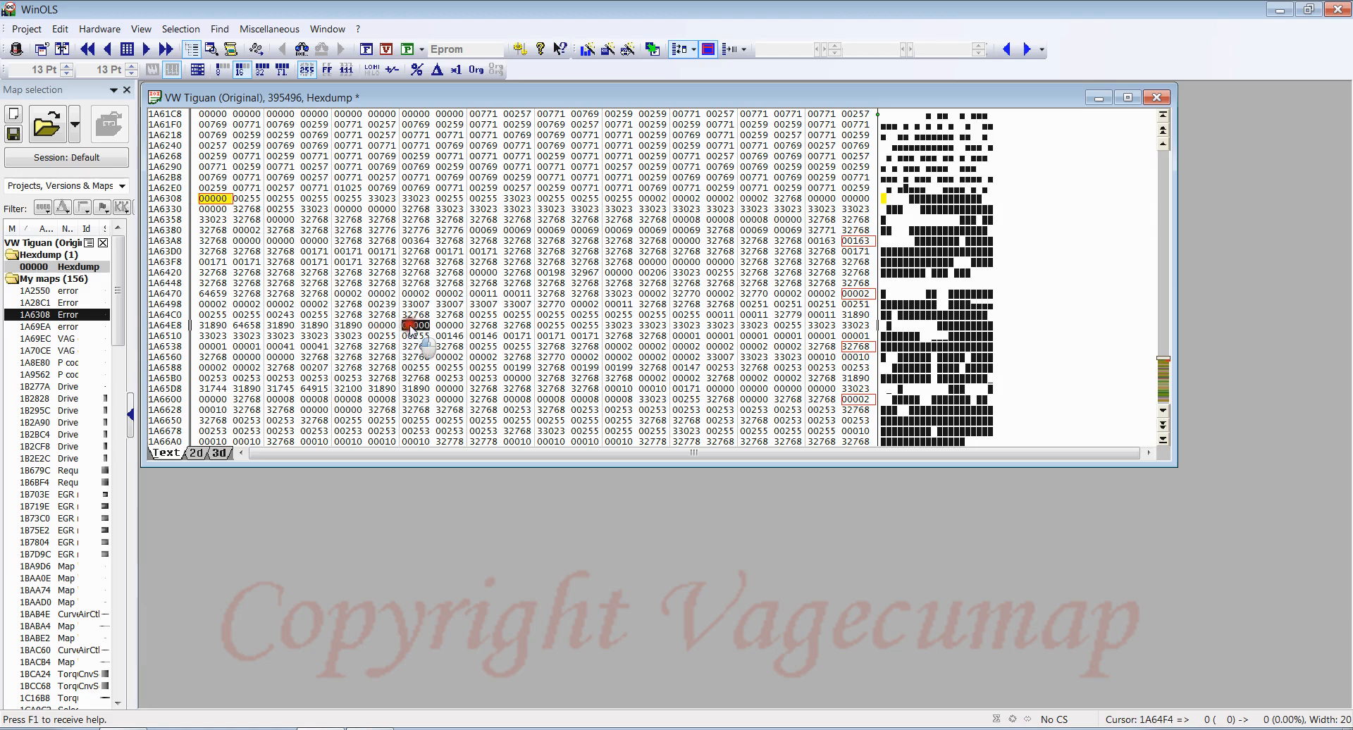
left_click(443, 325)
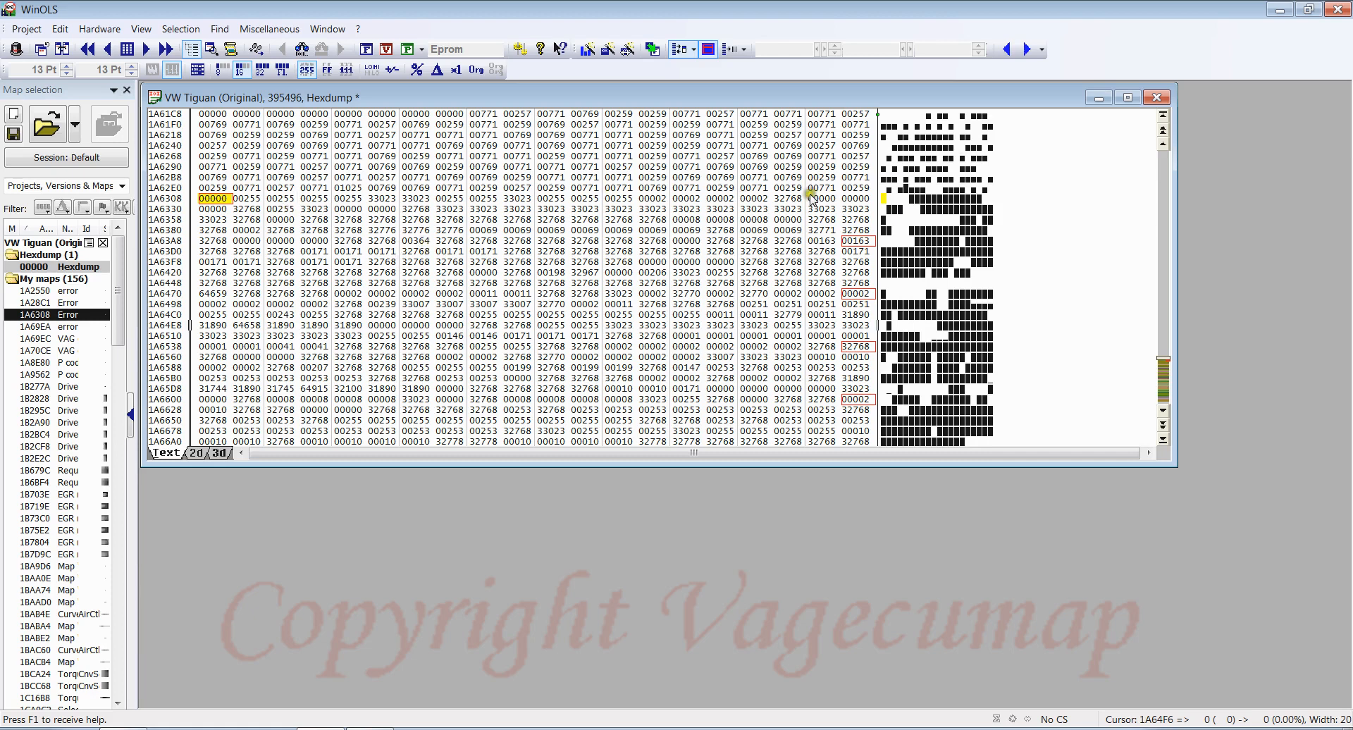
Select the zero cells 1A632C, 1A632E, 1A6330, 1A6338 and 1A633A together, and reduce the selection to 1A633A.
left_click_drag(819, 200, 842, 201)
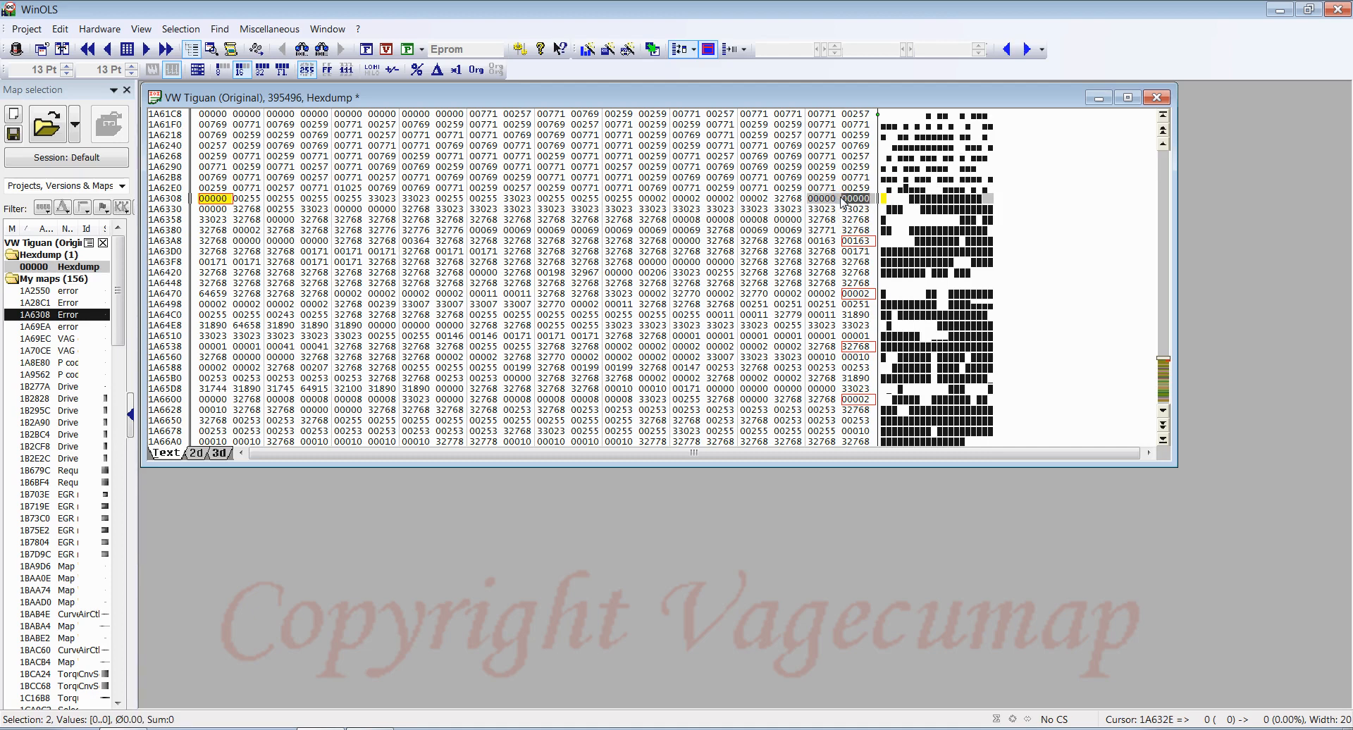
left_click(214, 210, "shift")
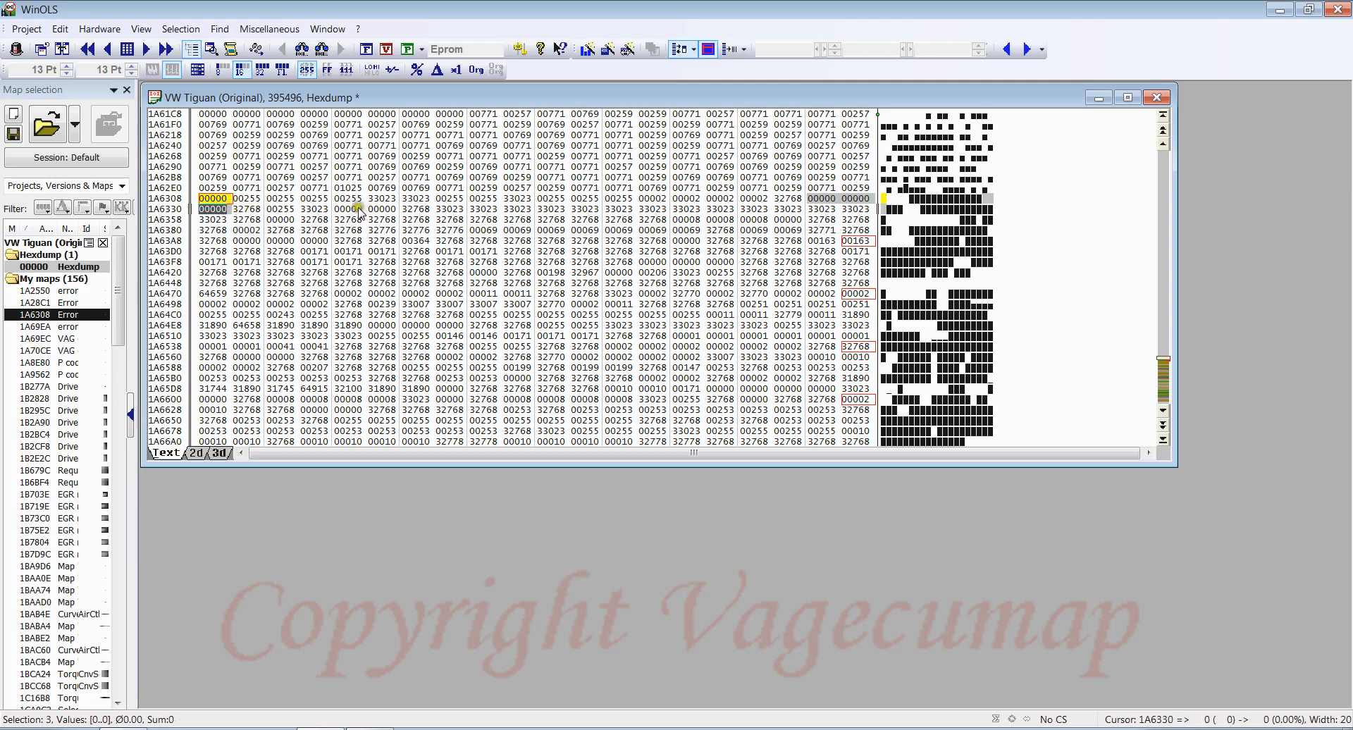
left_click(348, 209, "shift")
left_click(378, 209, "shift")
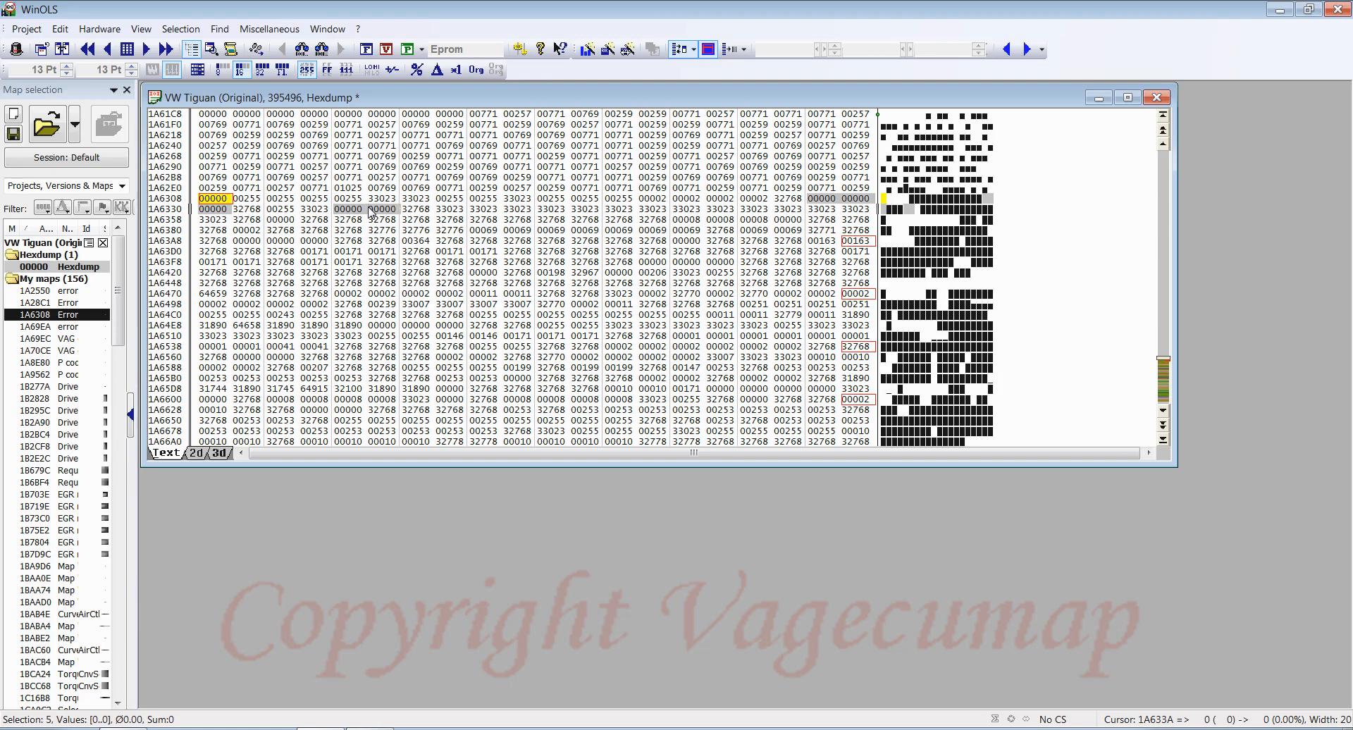
left_click(371, 211)
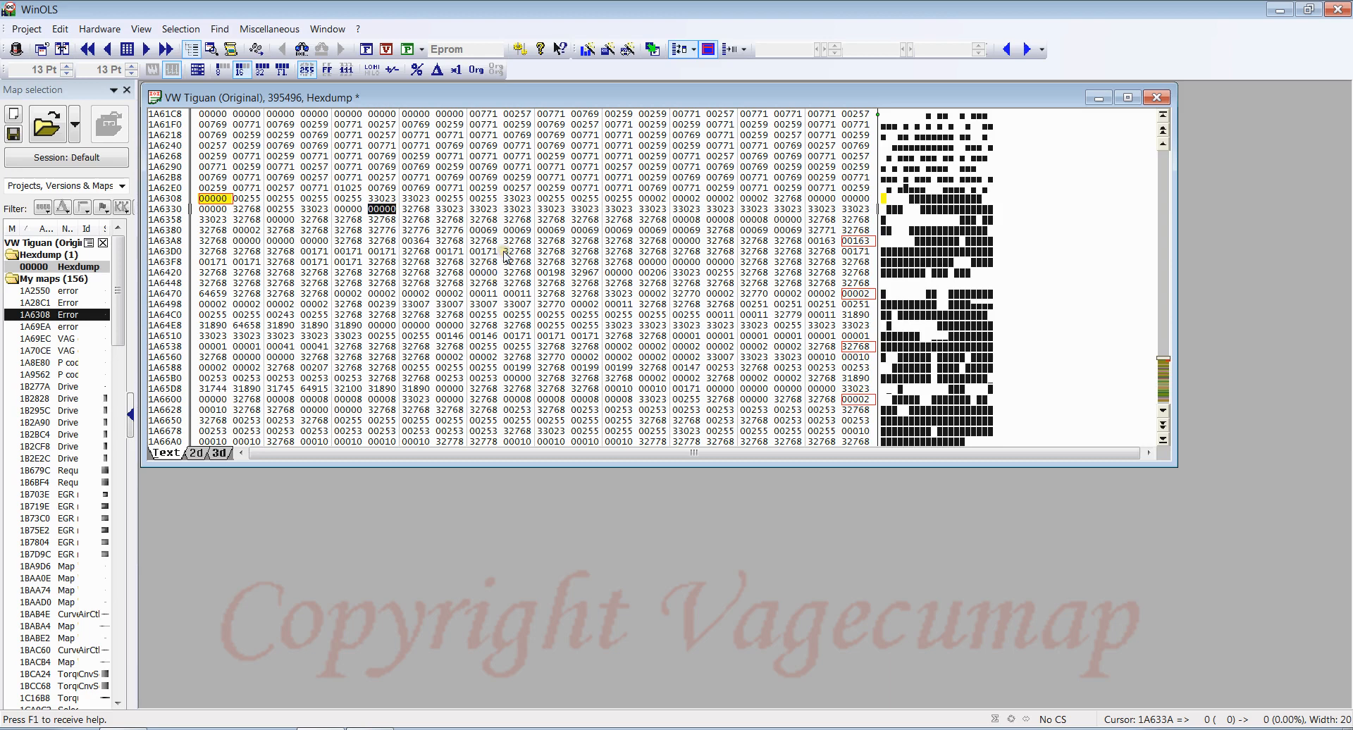
Inspect the last cells of the rows at 1A6308 and 1A6358 and step along the row from 1A6380 to 1A638A.
left_click(854, 198)
left_click(854, 219)
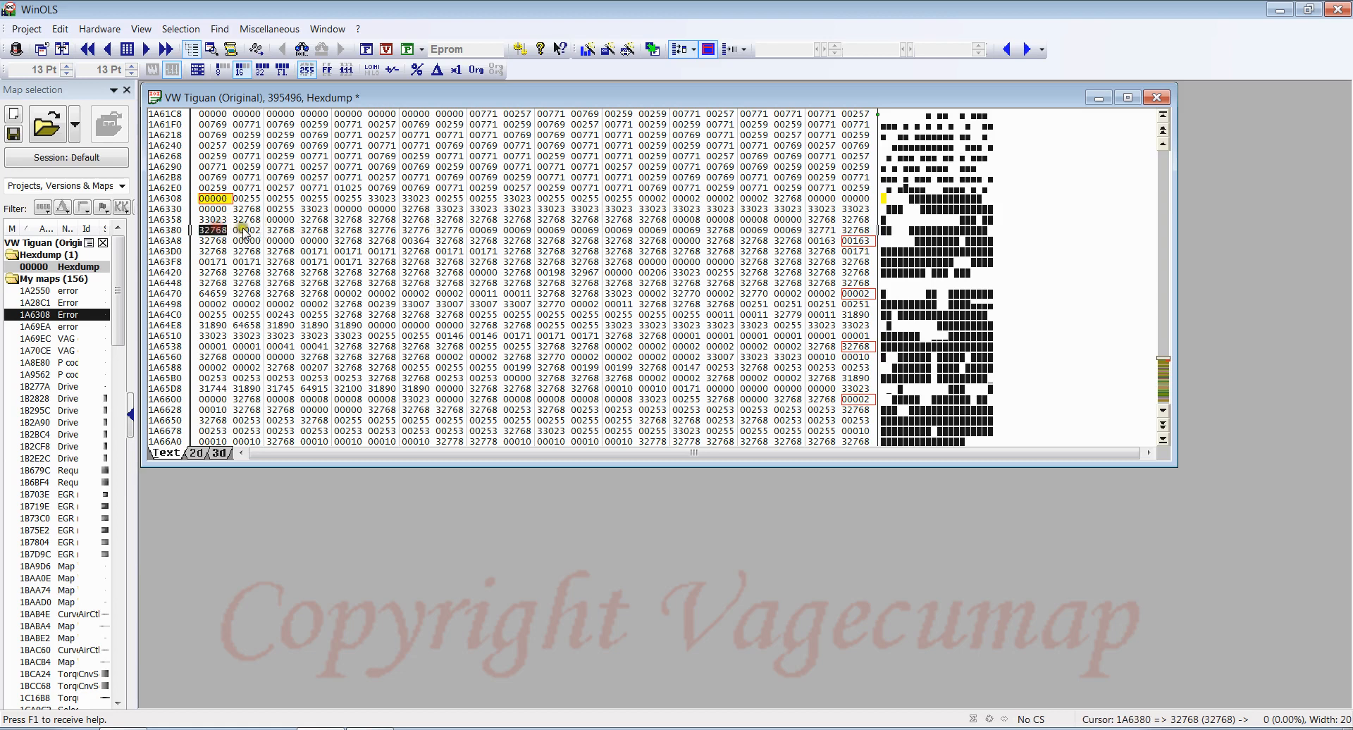
left_click(282, 230)
left_click(310, 230)
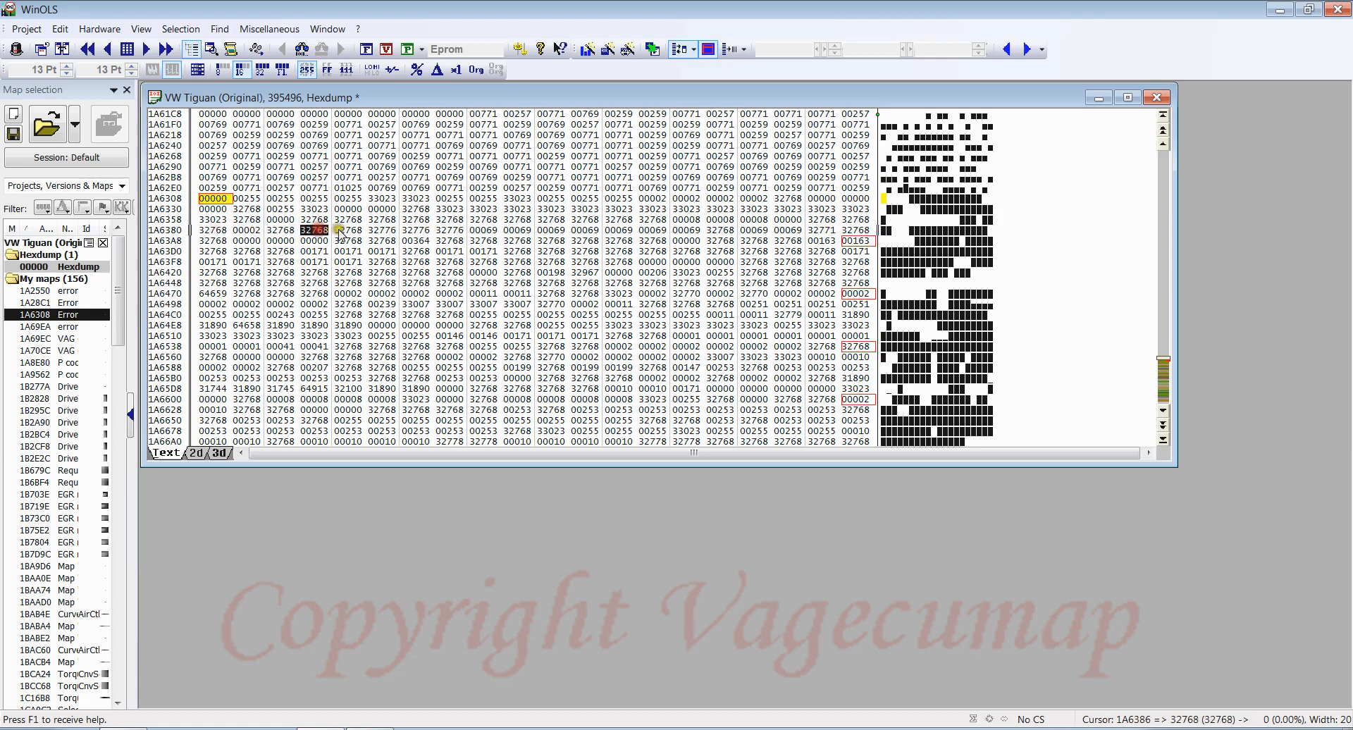
left_click(348, 230)
left_click(381, 230)
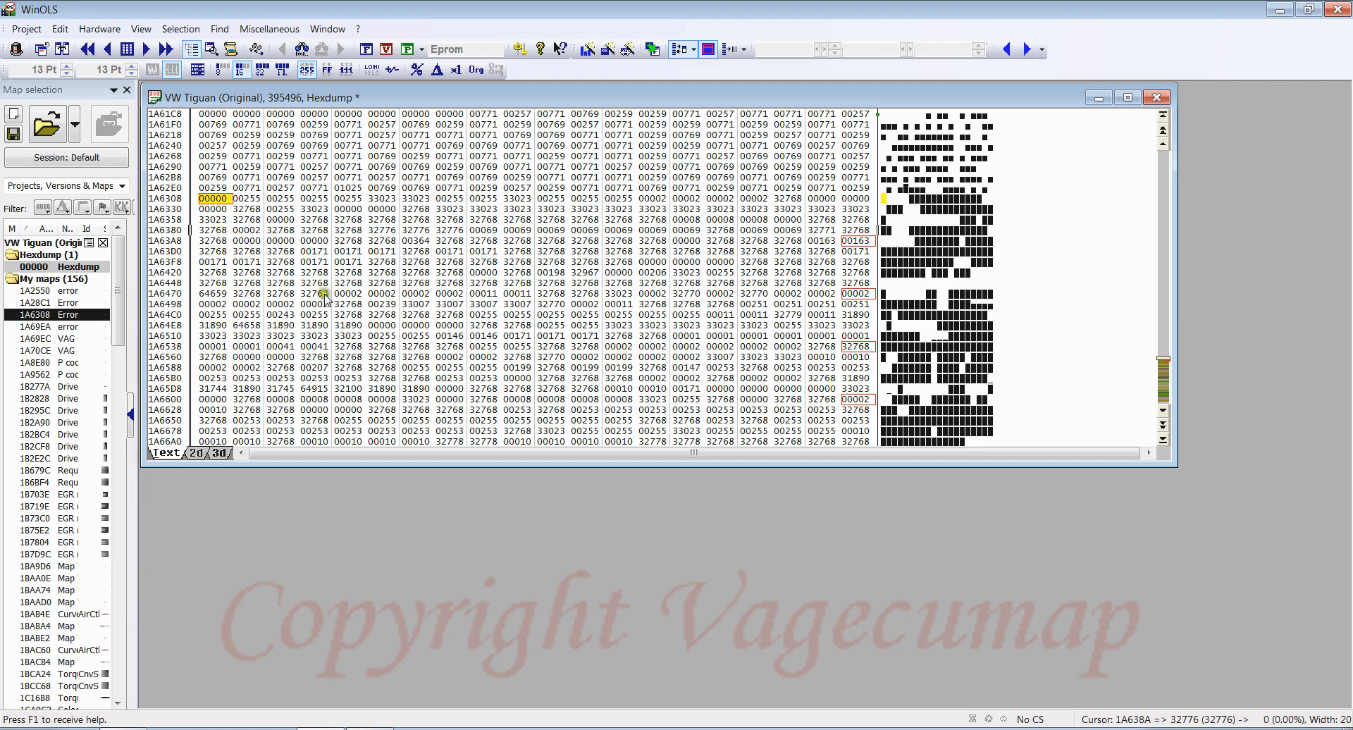
Show the error-mask block of the hexdump as a 2D graph.
left_click(196, 453)
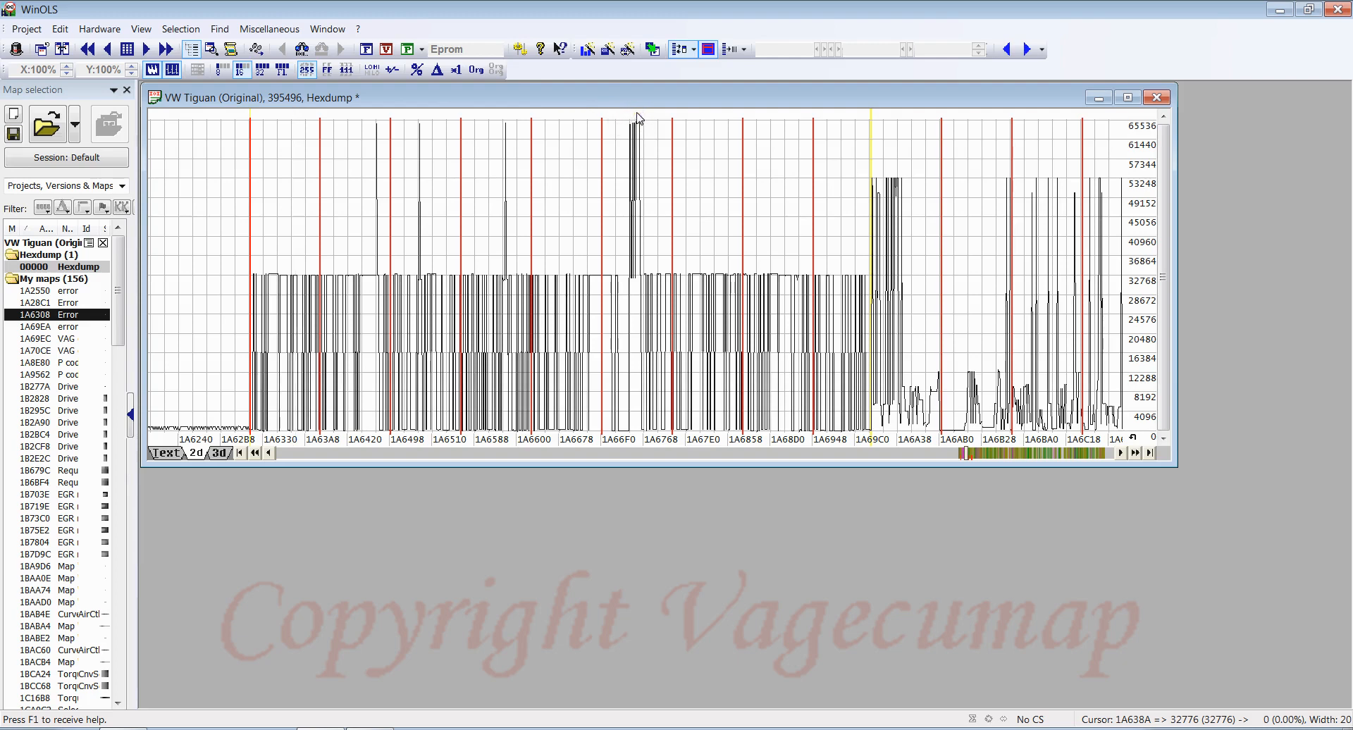
Inspect the error-mask block in the graph, the low values before 1A6308, the data near 1A6BB2 and the spikes around 1A6730.
left_click(394, 200)
left_click(310, 283)
left_click(235, 349)
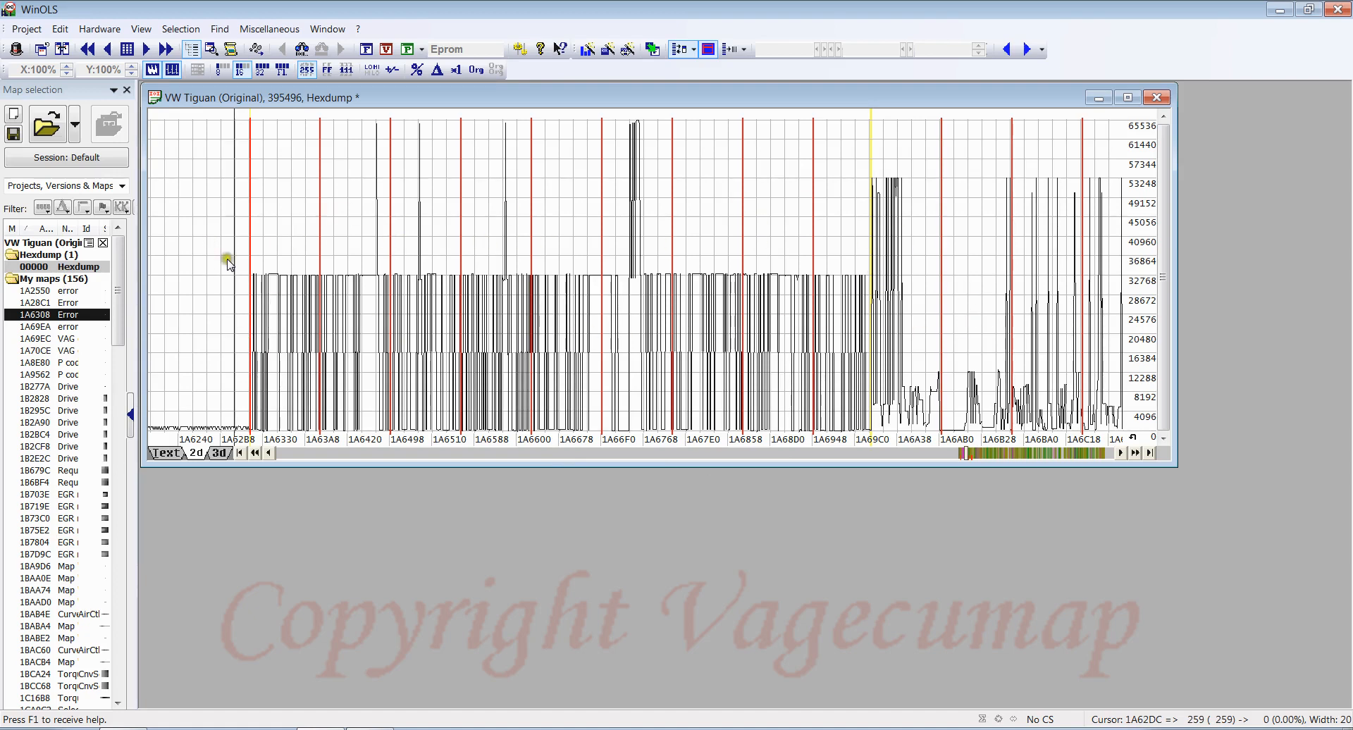
left_click(1030, 336)
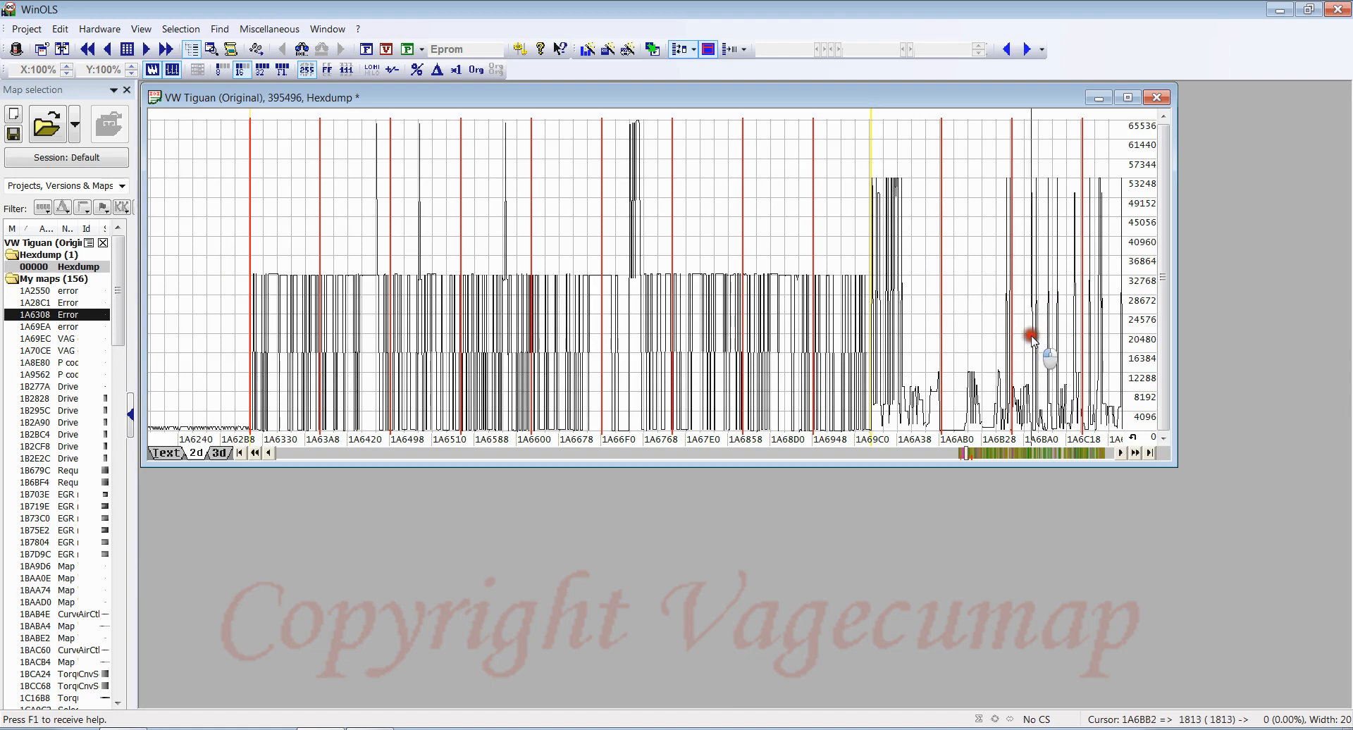
left_click(1134, 453)
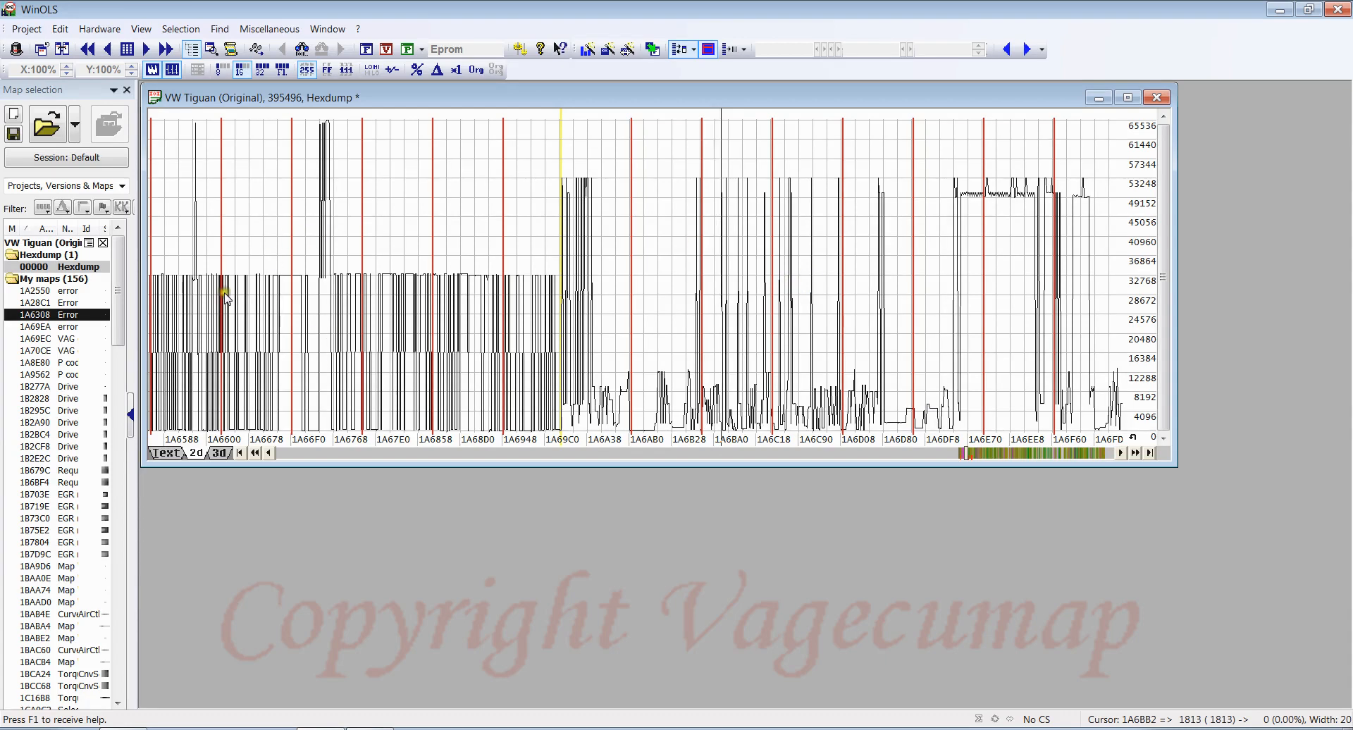
left_click(314, 317)
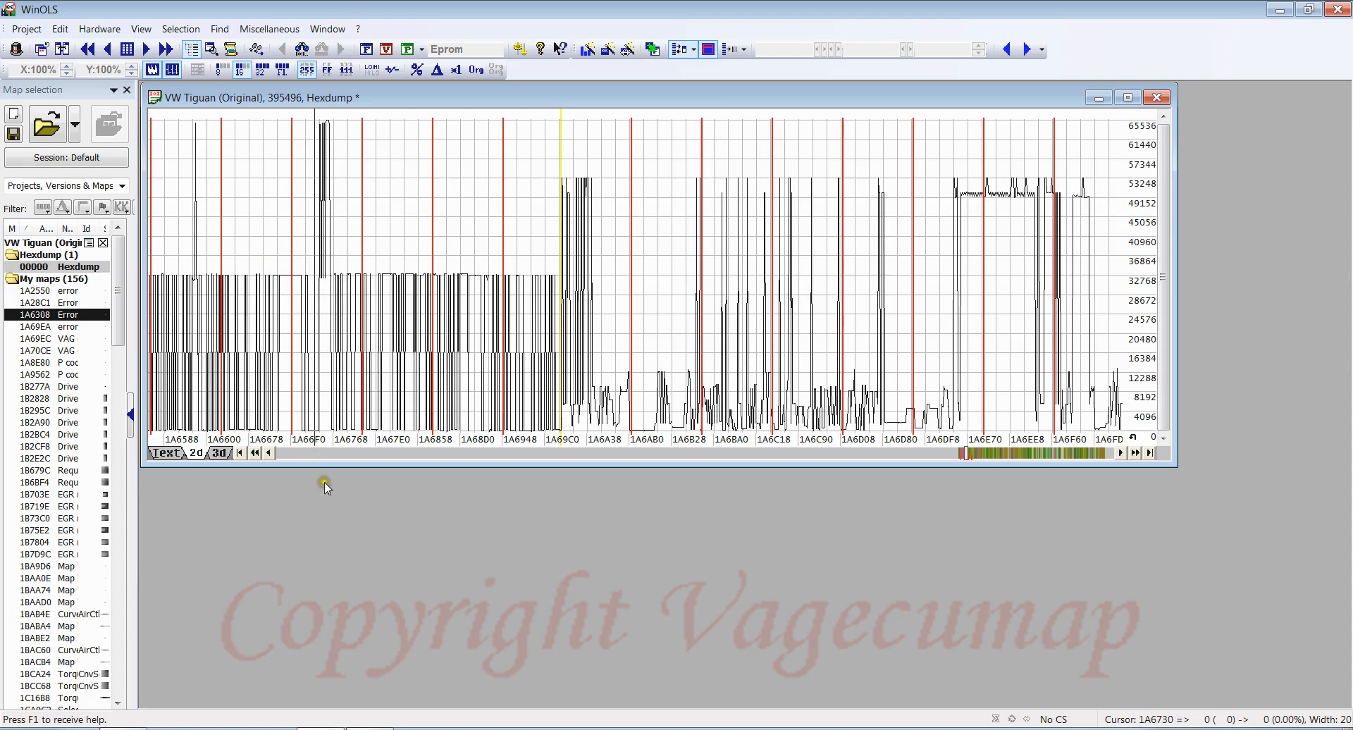
Browse the graph back past the error-code block at 1A2550 to the dense data region from 1A1470 to 1A1BF0.
left_click(323, 453)
left_click(323, 453)
left_click(324, 453)
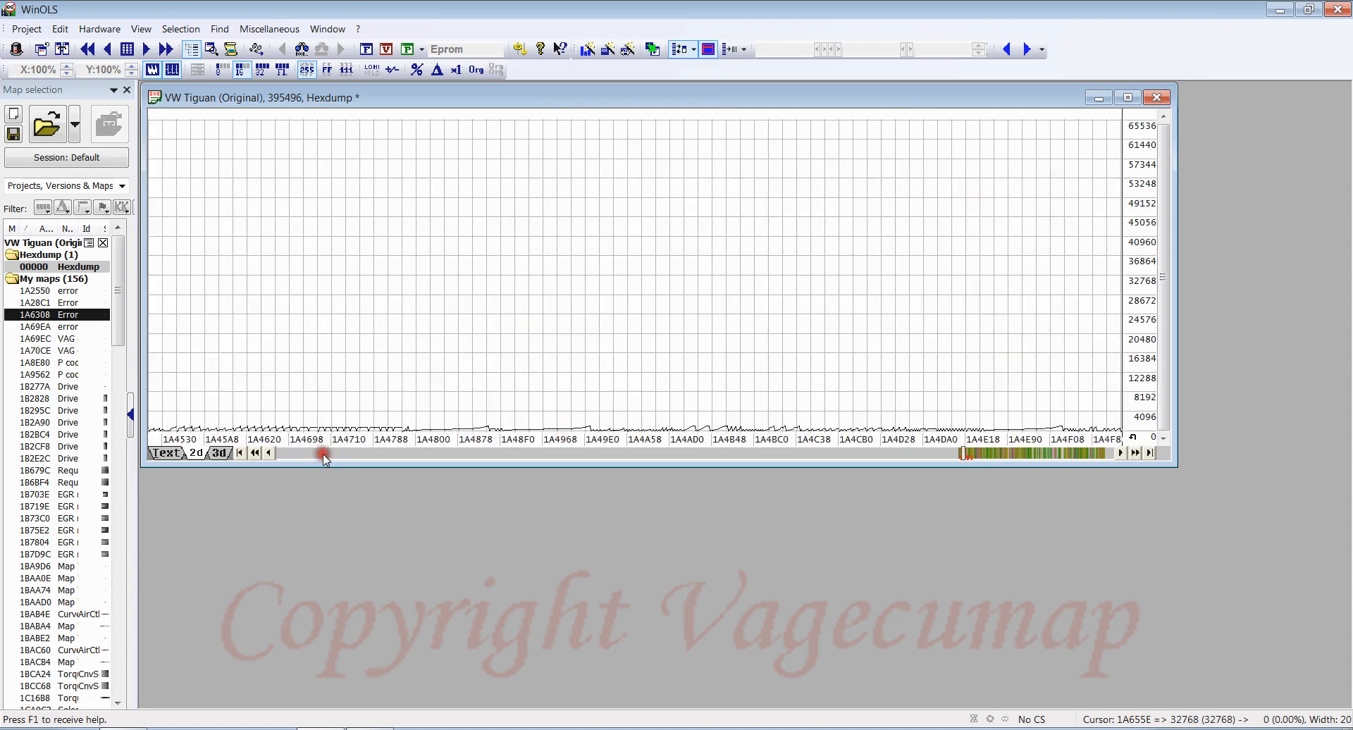
left_click(323, 453)
left_click(324, 453)
left_click(324, 453)
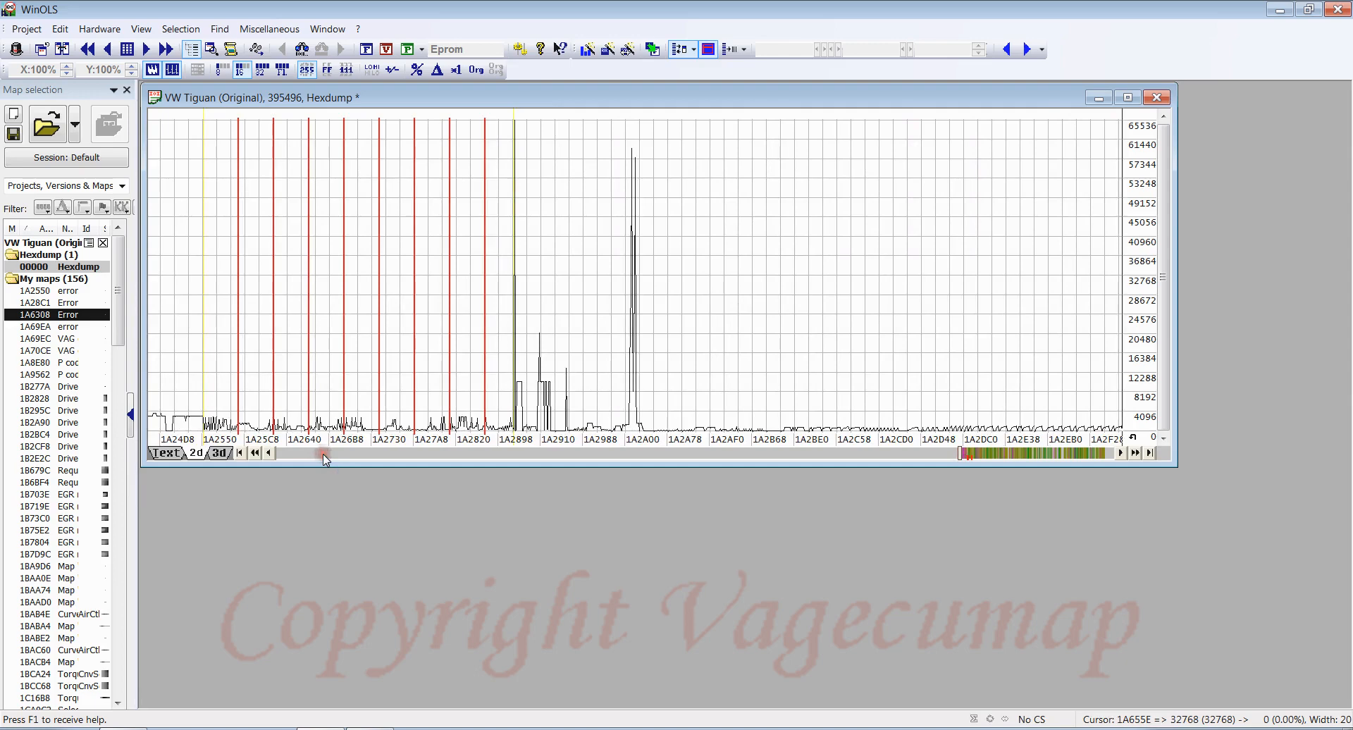
left_click(323, 453)
left_click(323, 453)
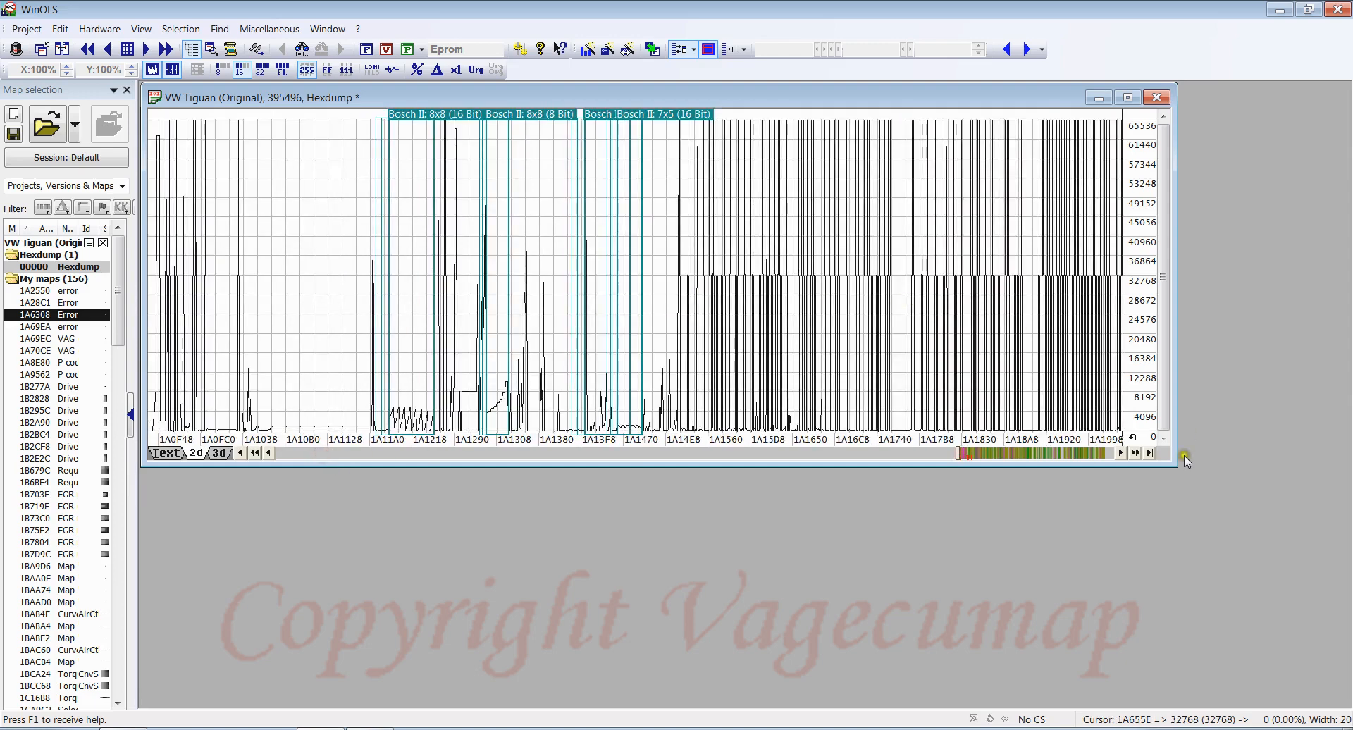
left_click(1134, 453)
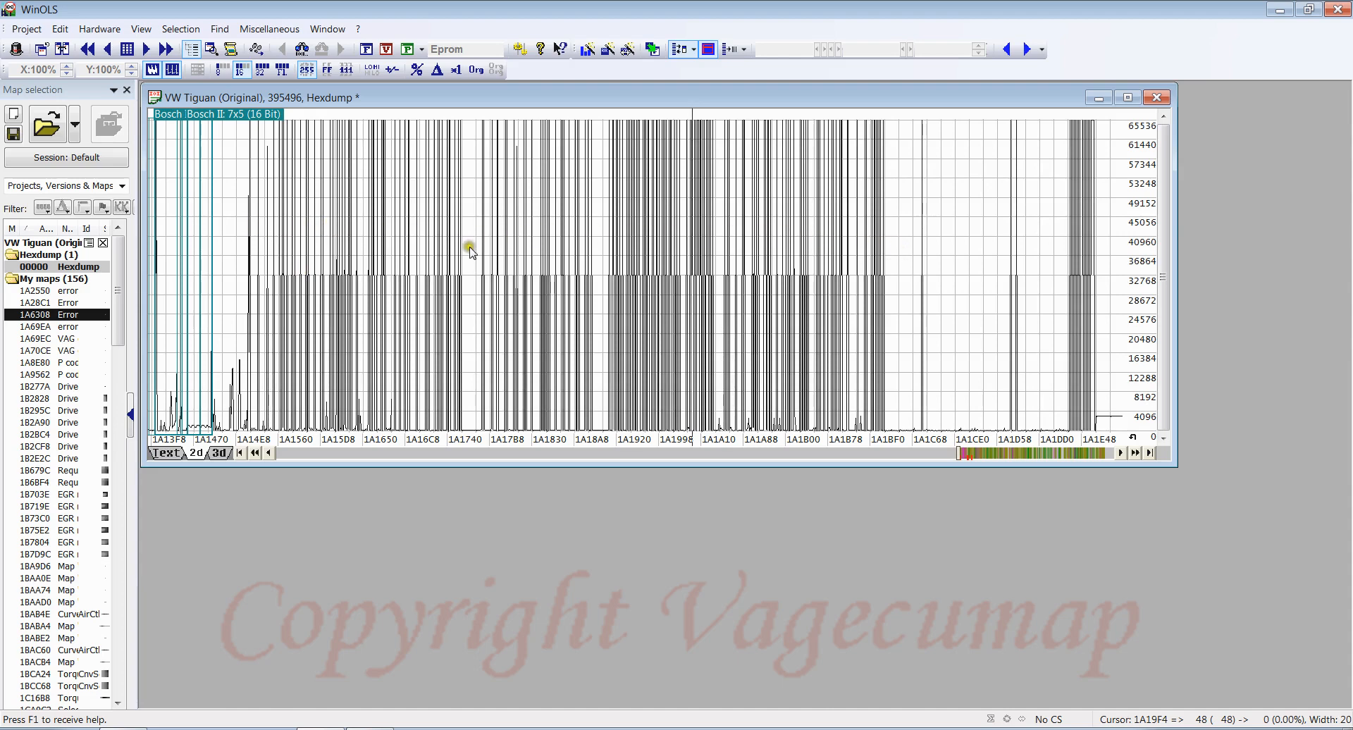
Examine the dense data region between about 1A1500 and 1A1C12 in the graph, checking points such as 1A1748, 1A16BE and 1A182C.
left_click(452, 256)
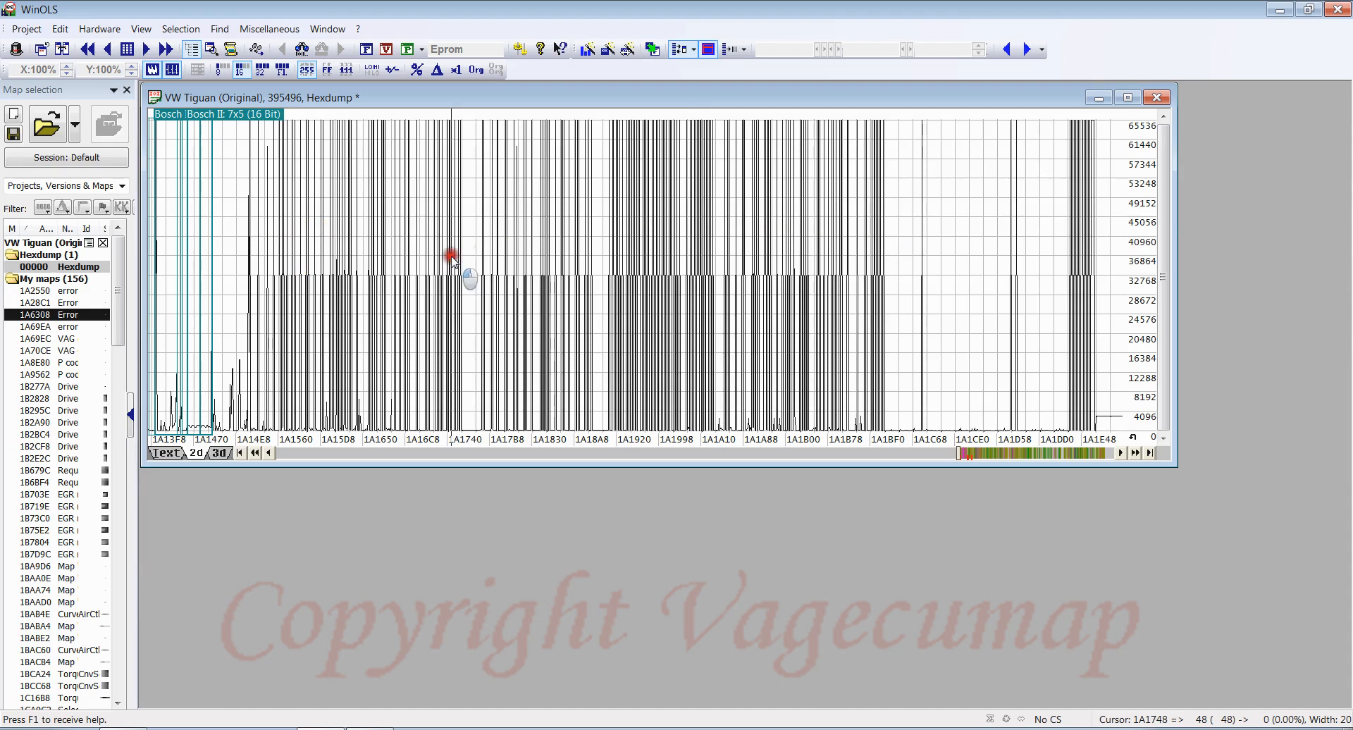
left_click(345, 255)
left_click(303, 256)
left_click(337, 252)
left_click(403, 255)
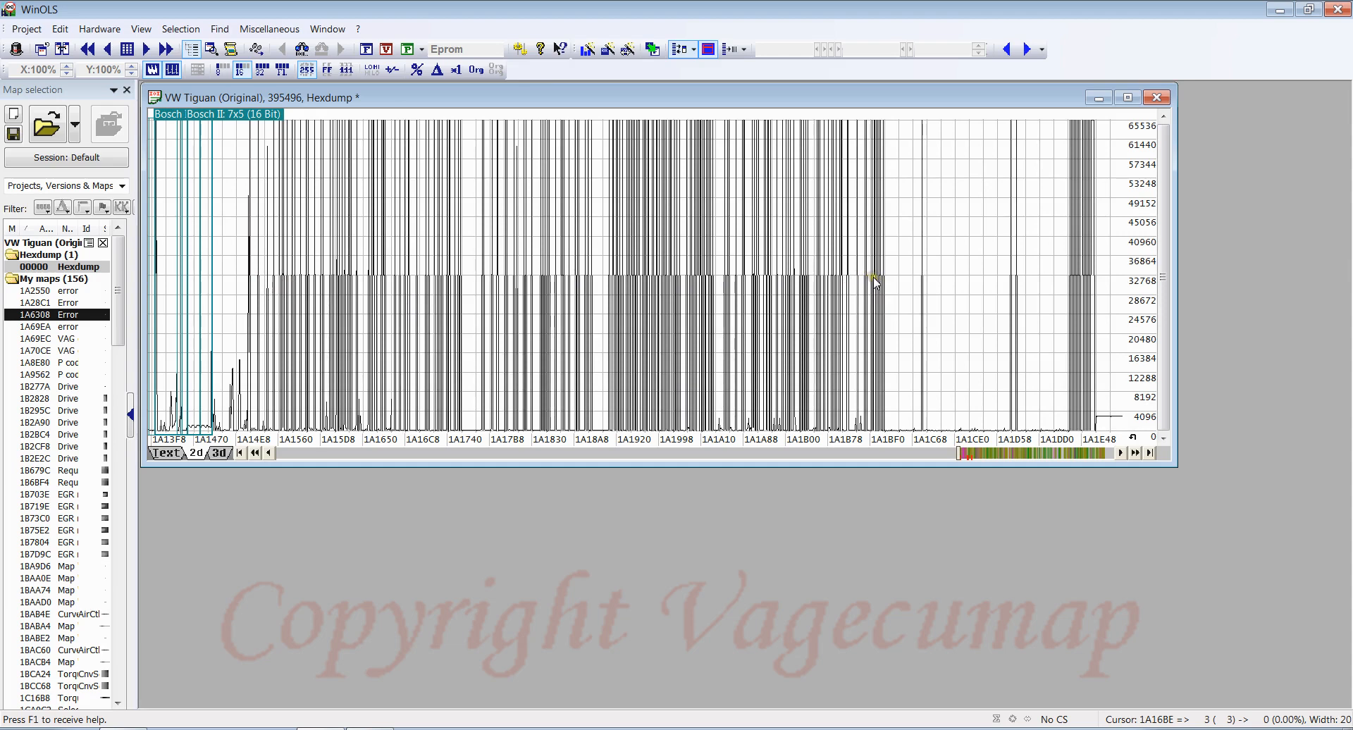
left_click(252, 405)
left_click(883, 416)
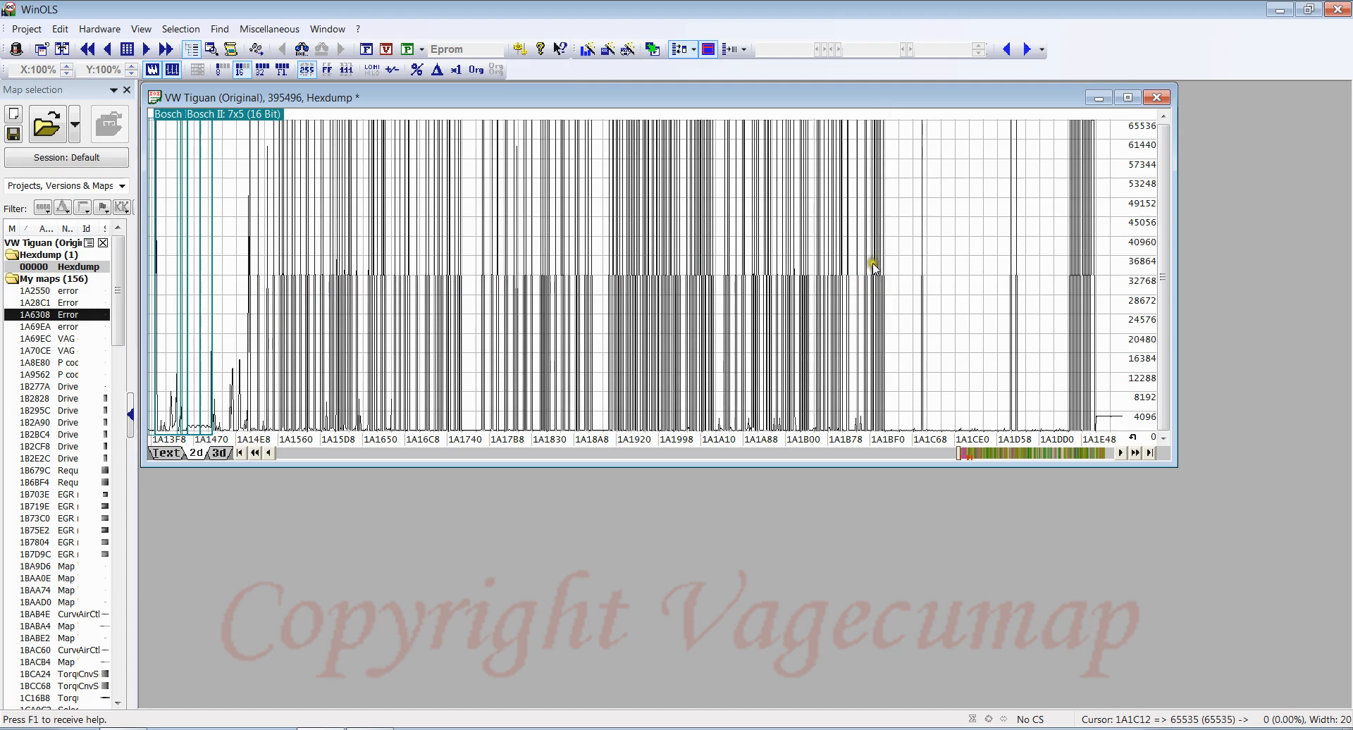
left_click(275, 344)
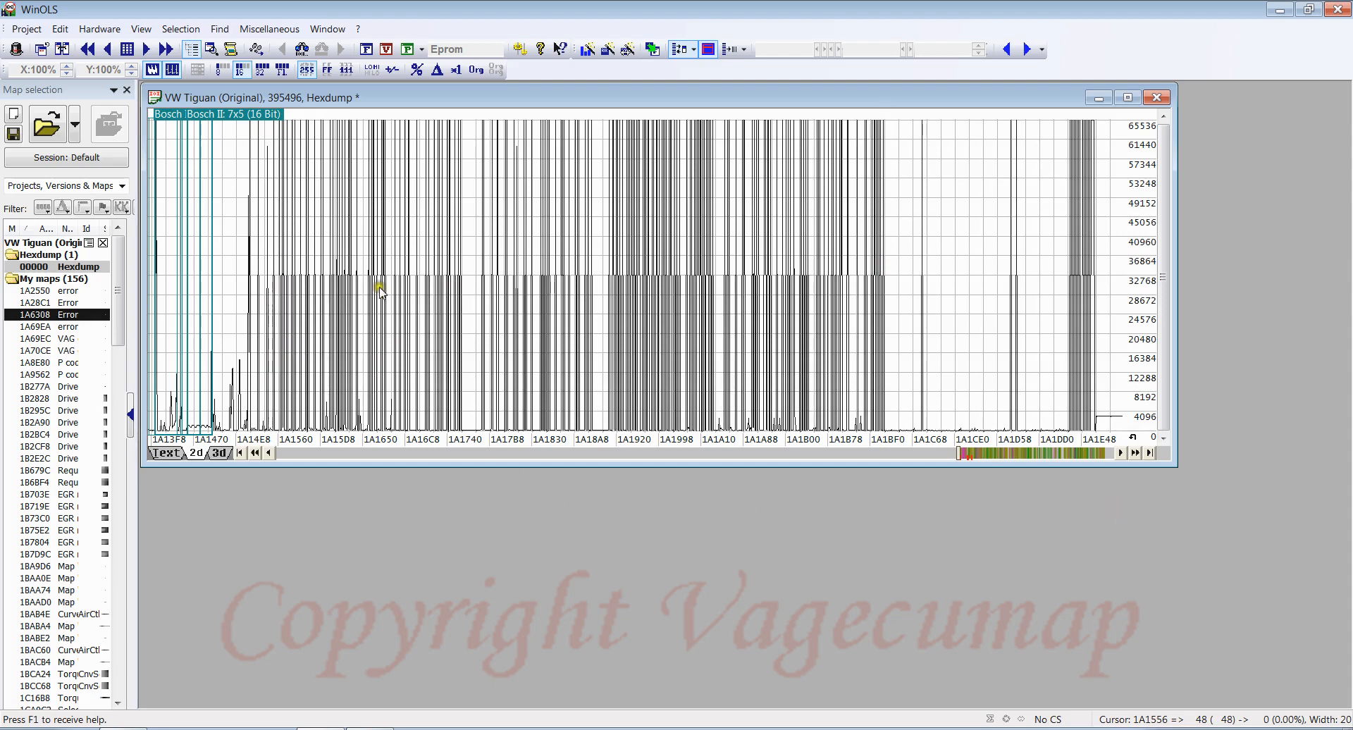
double_click(289, 325)
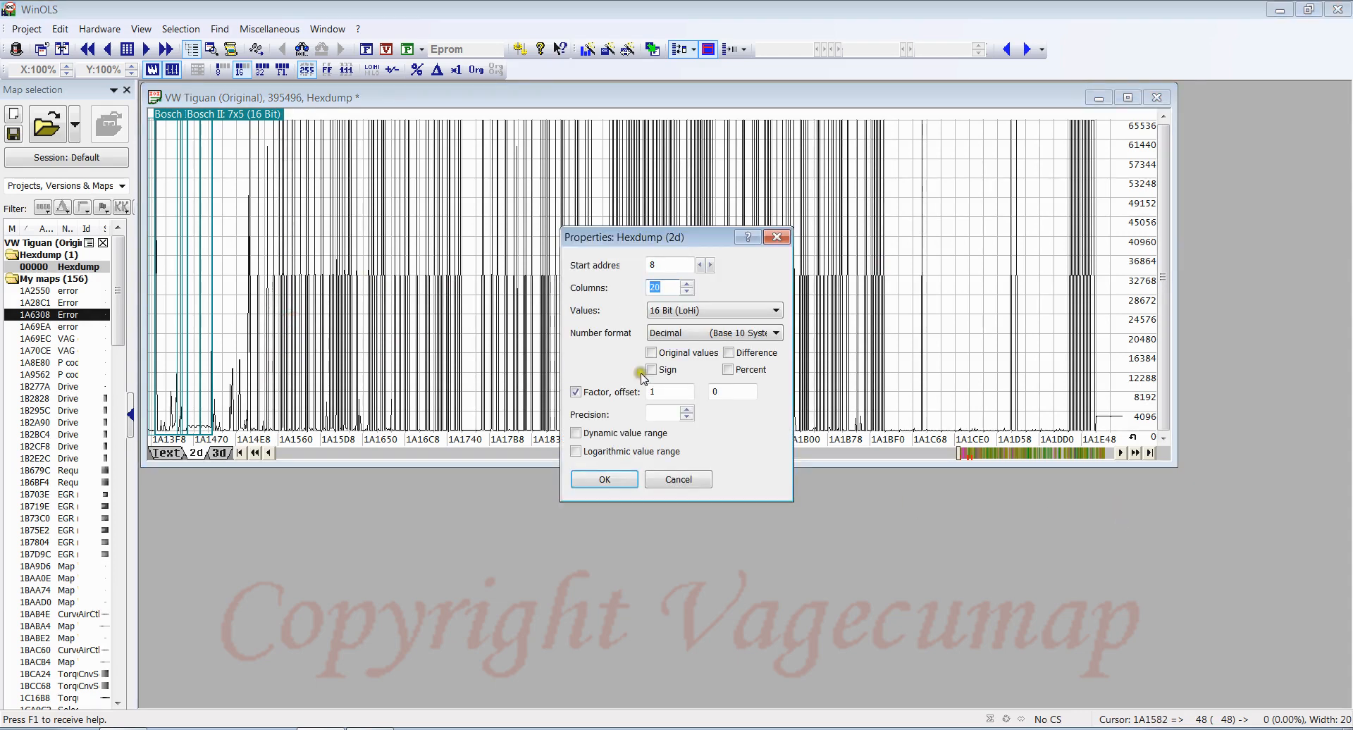
left_click(673, 480)
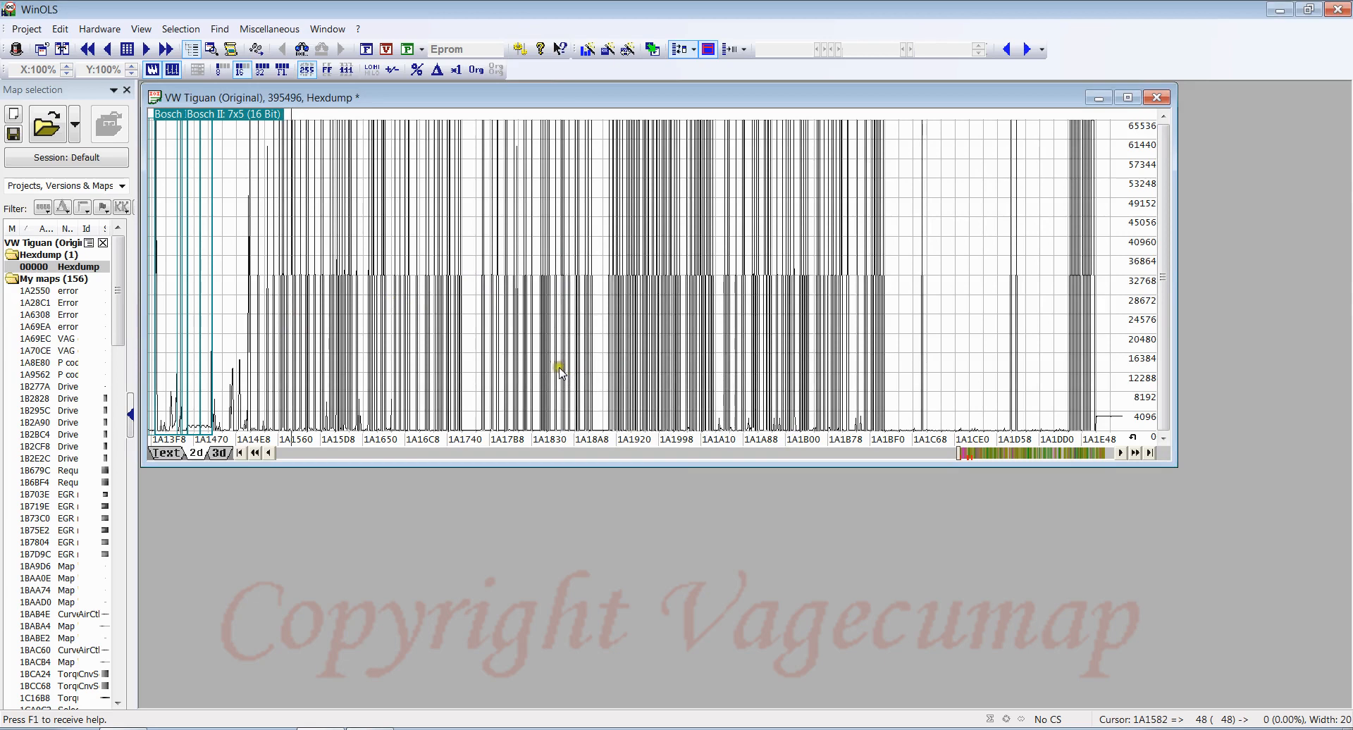
left_click(532, 324)
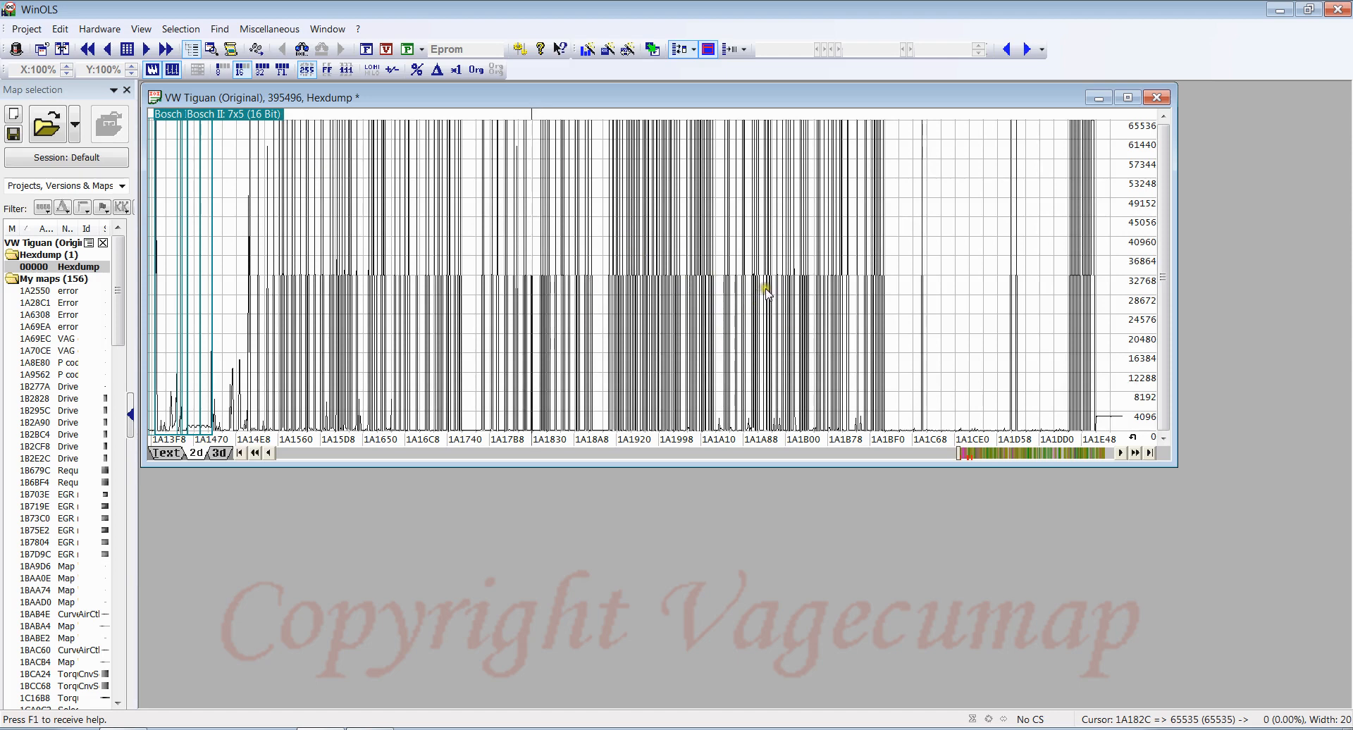
Return the graph to the error-mask block from 1A6308 to 1A69C0 and review its pattern.
left_click(1000, 453)
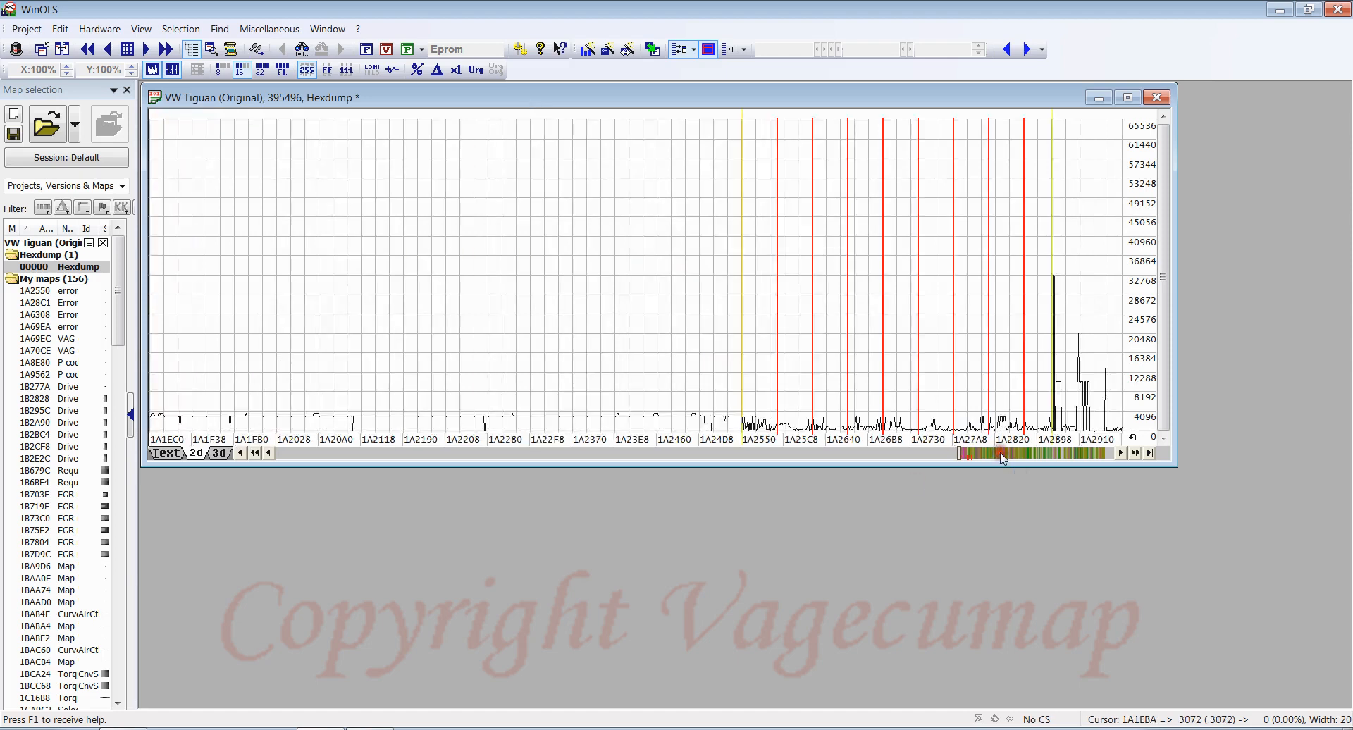
left_click(1001, 453)
left_click(1001, 453)
left_click(1001, 453)
left_click(1002, 454)
left_click(1002, 454)
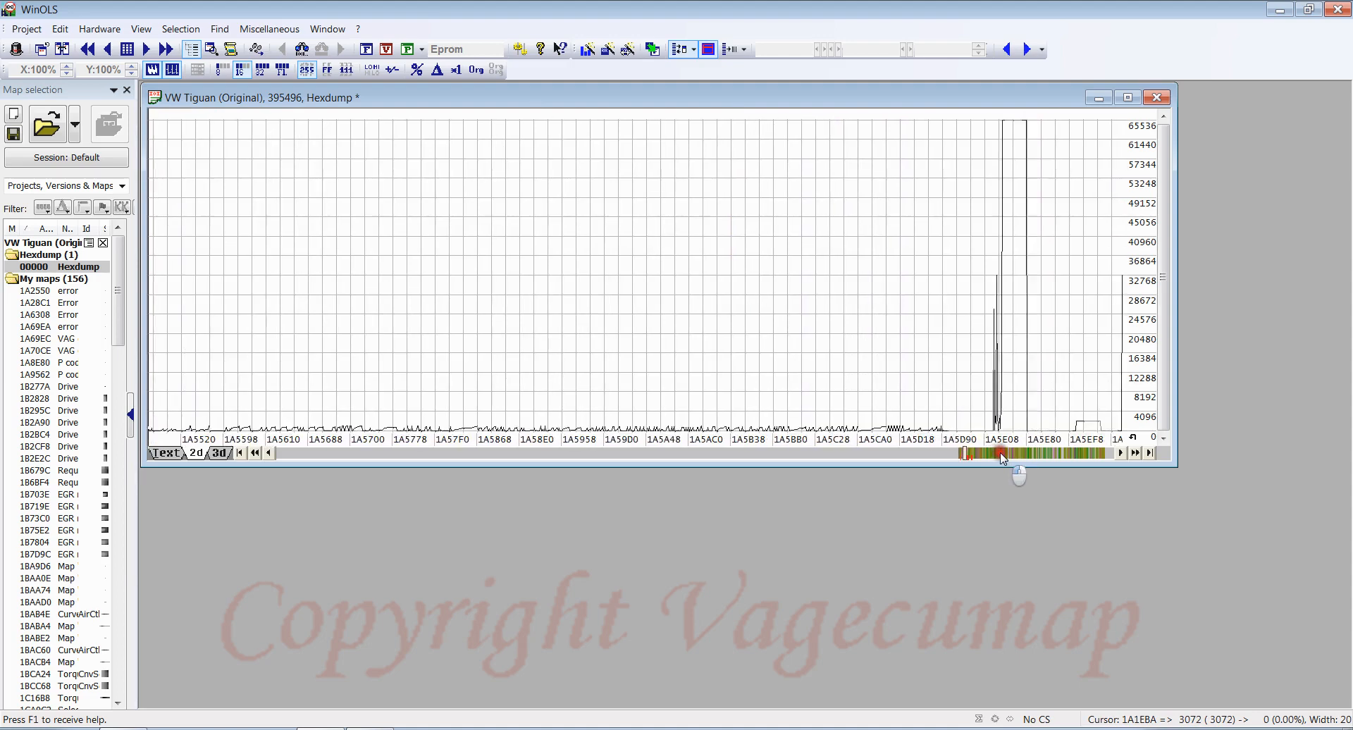
left_click(1004, 454)
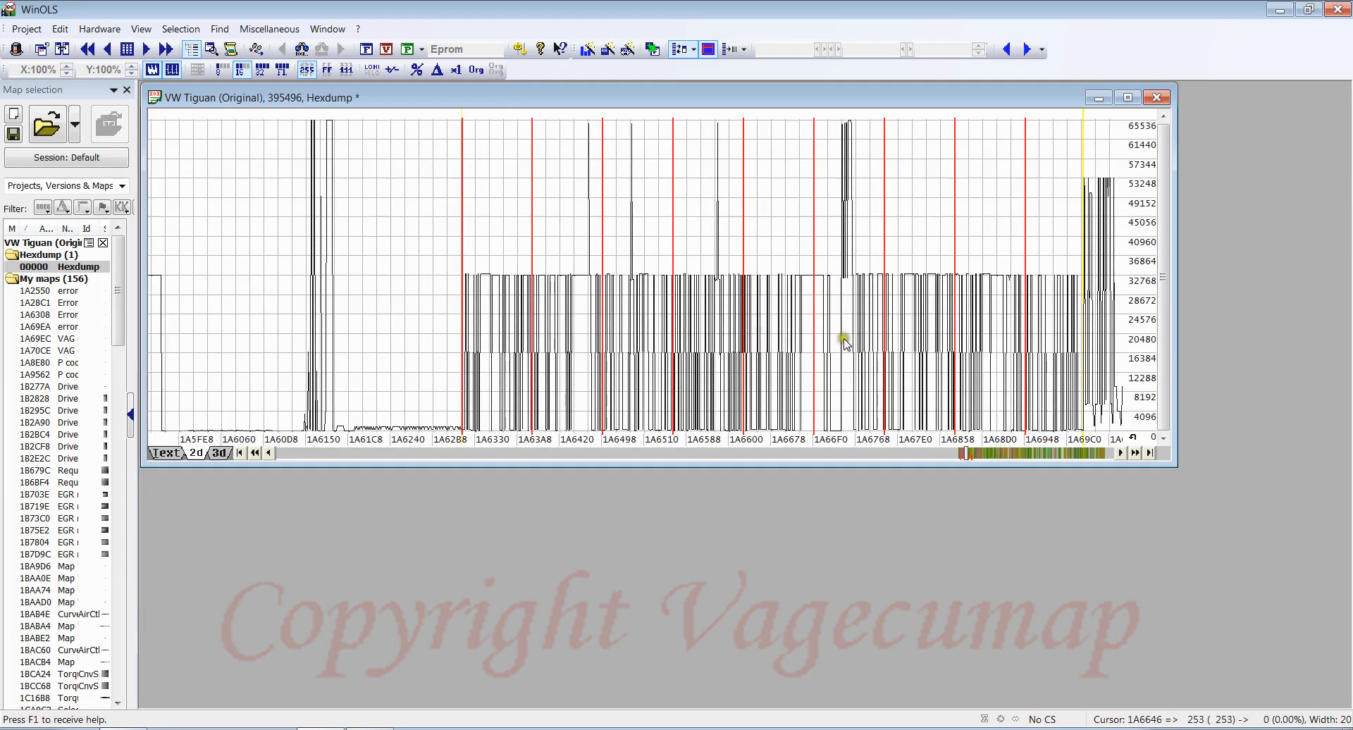
scroll(747, 331, "down", 4)
scroll(694, 362, "down", 8)
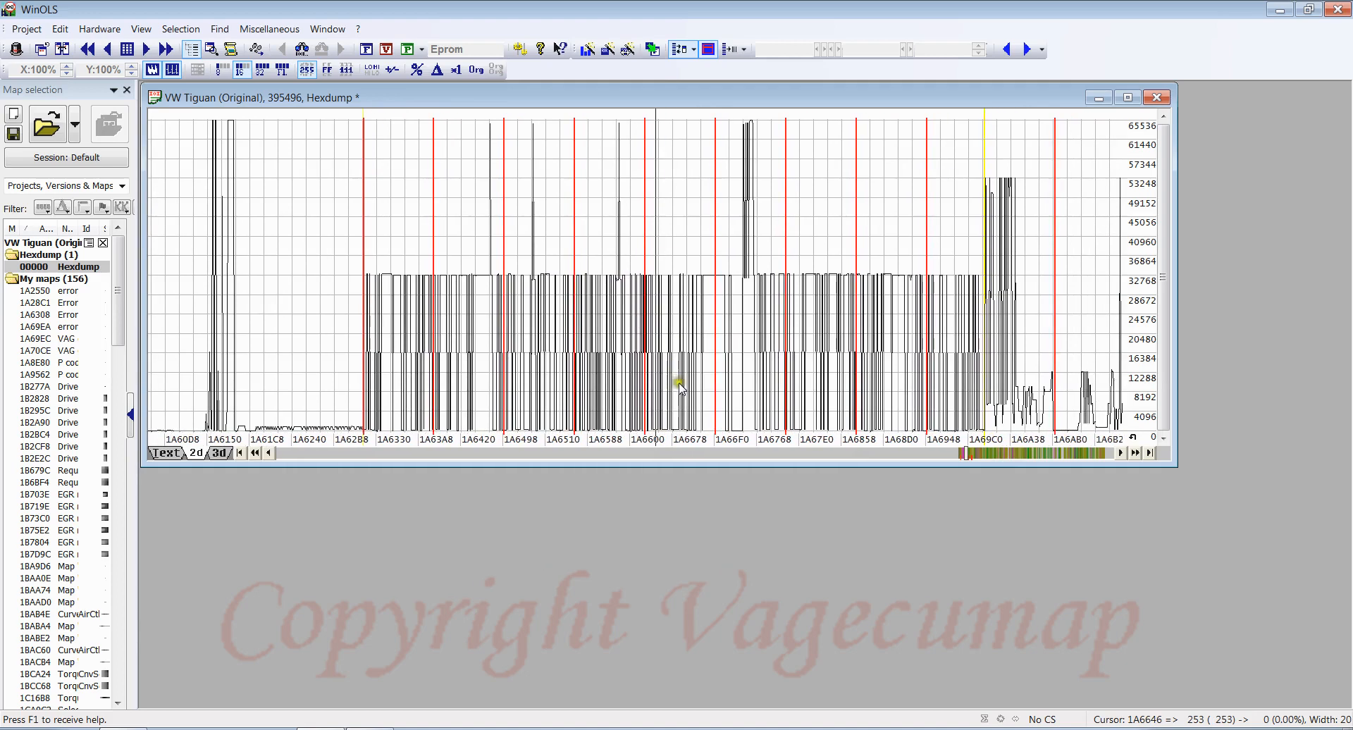
scroll(580, 299, "down", 4)
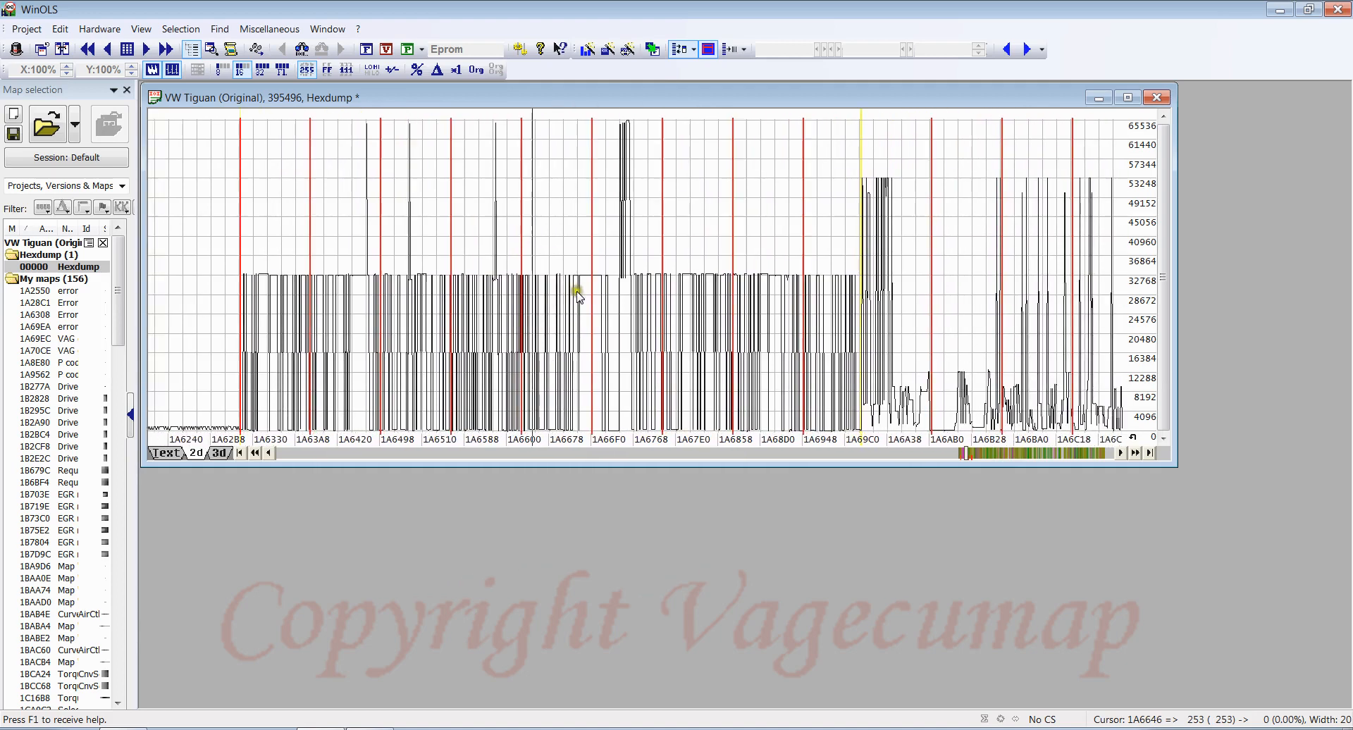